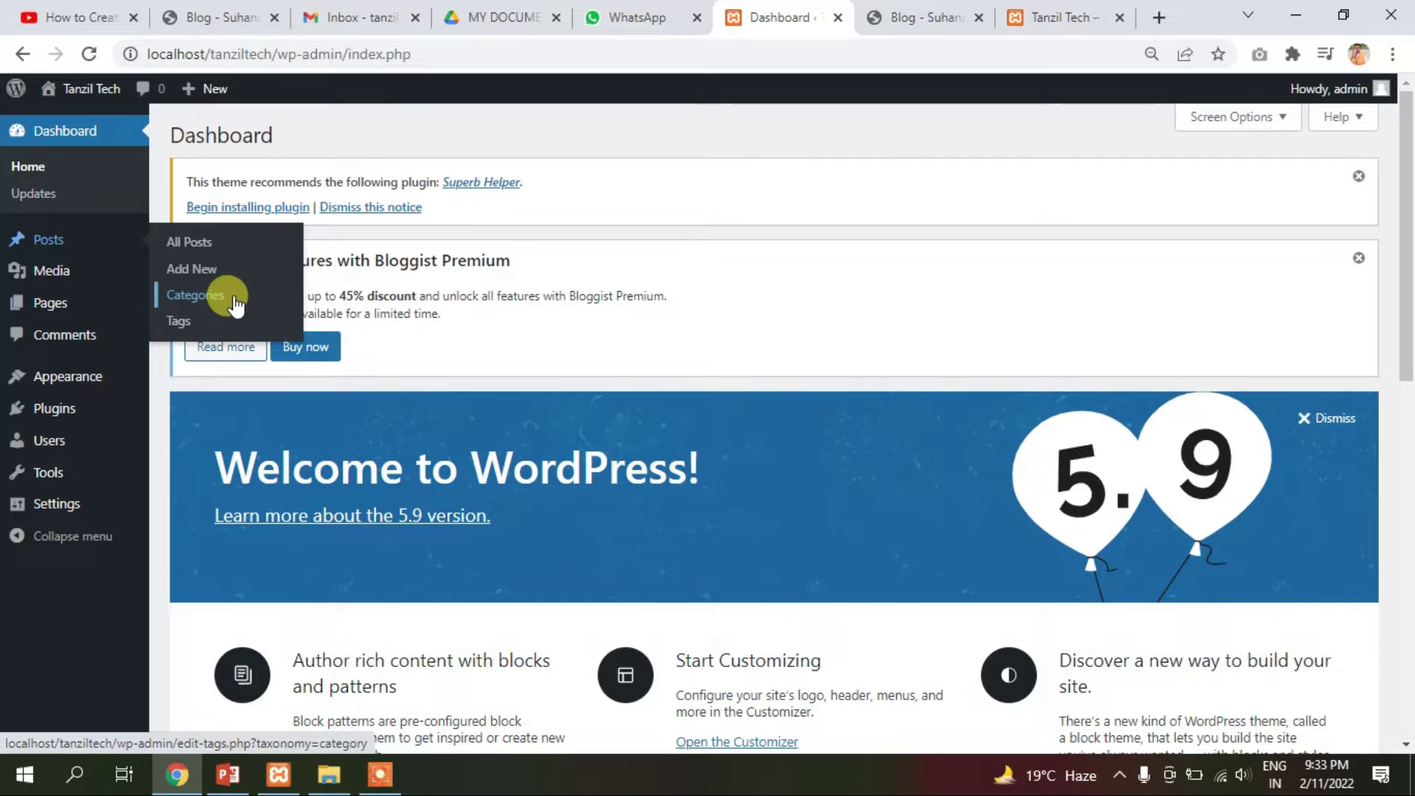
Open the post categories page and look over the new-category form and the existing category's row
click(235, 304)
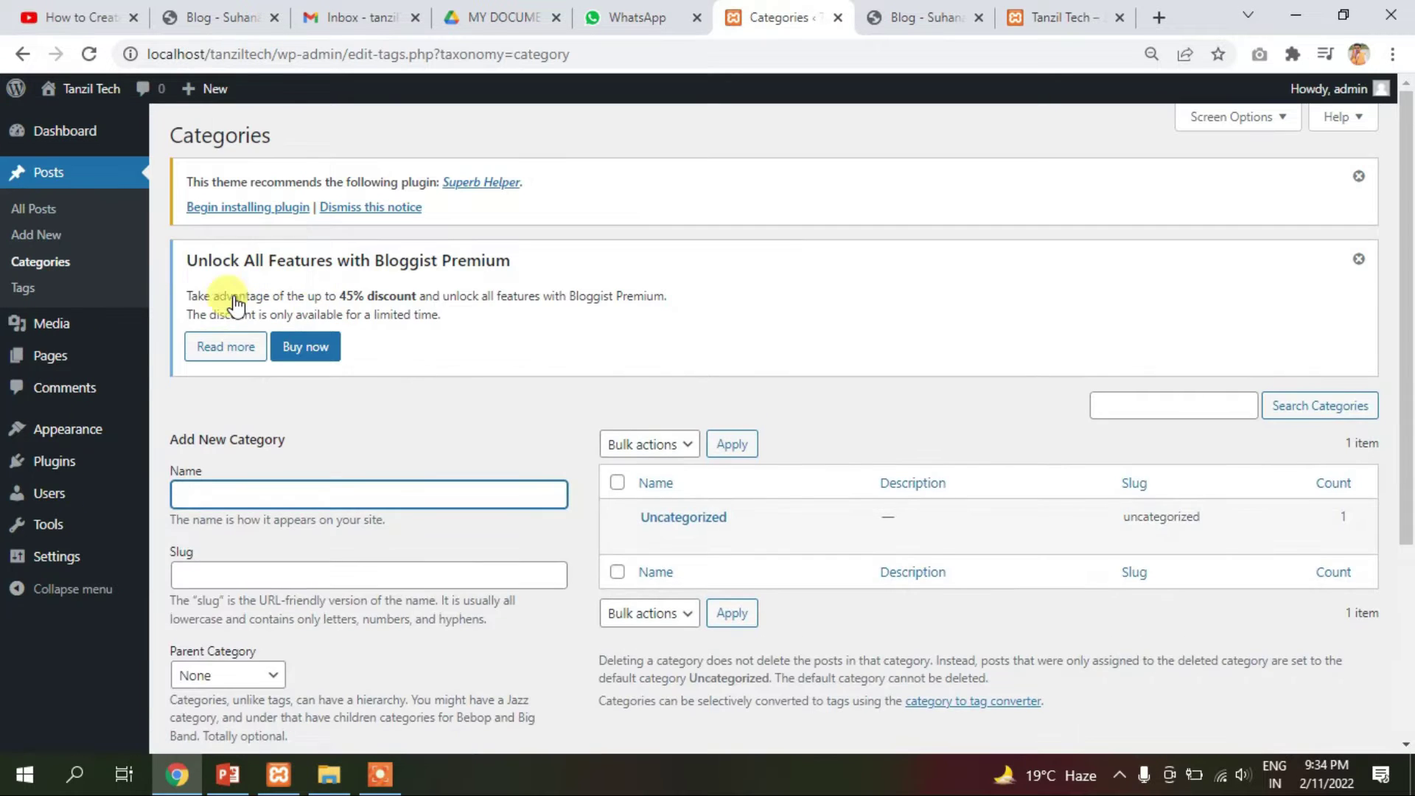
scroll(573, 382, down, 1)
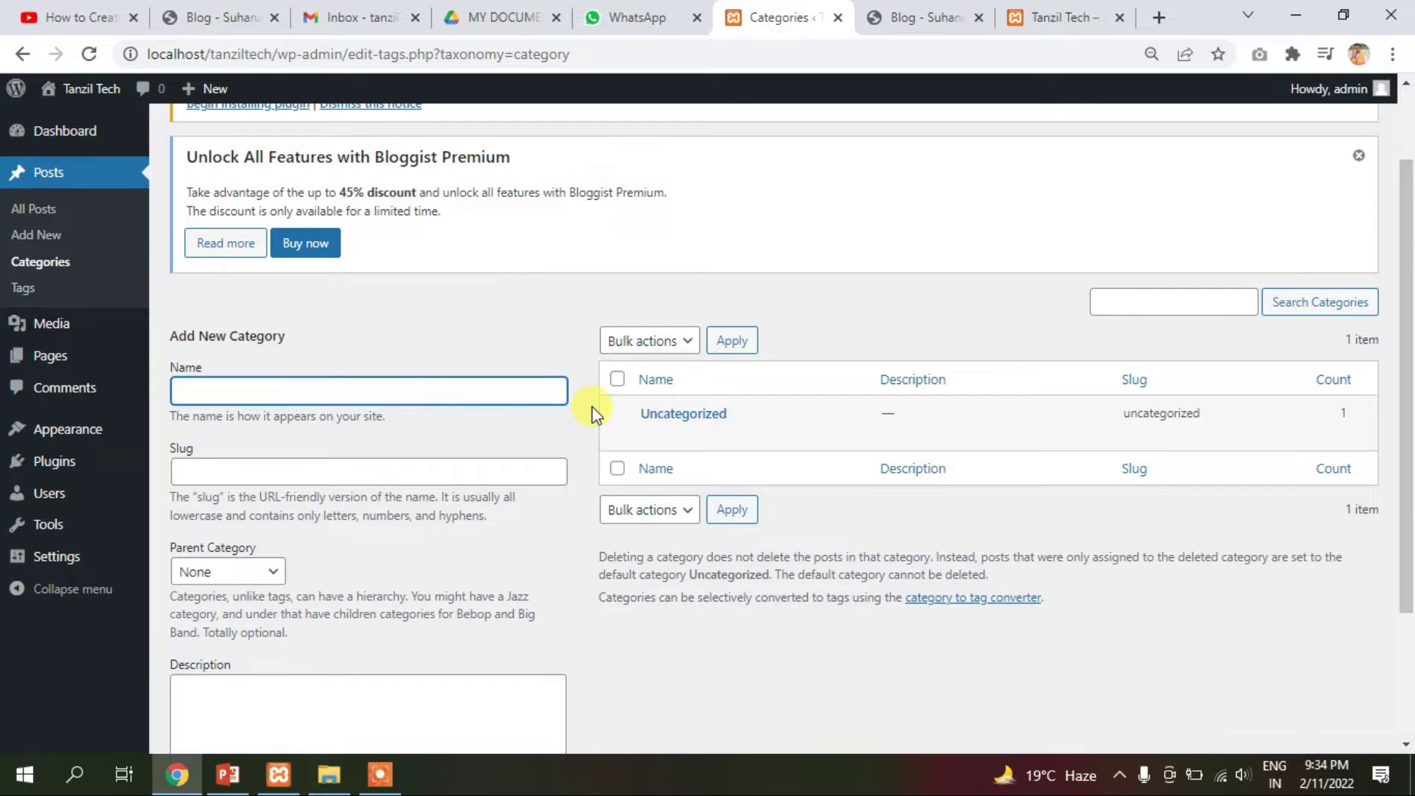
scroll(590, 409, down, 1)
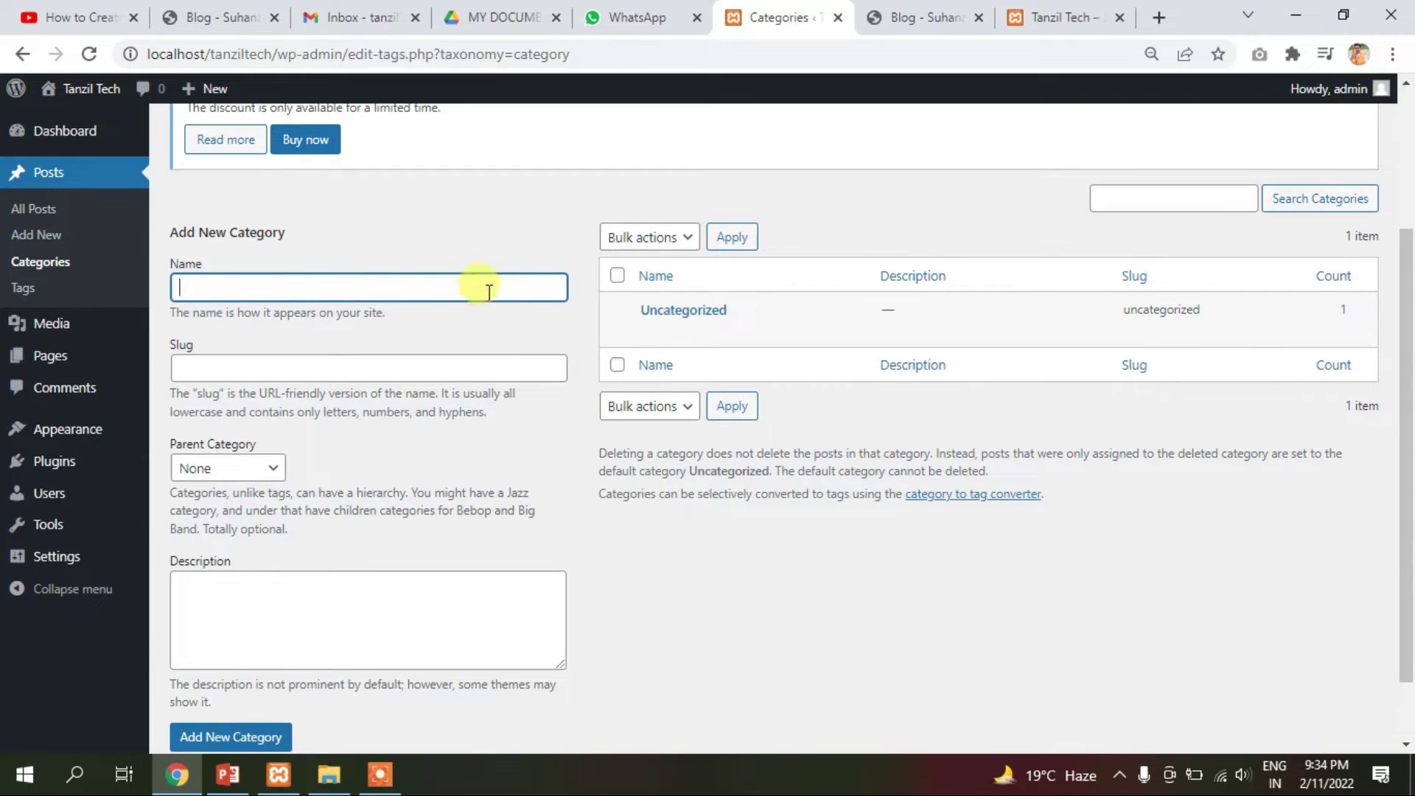
click(213, 233)
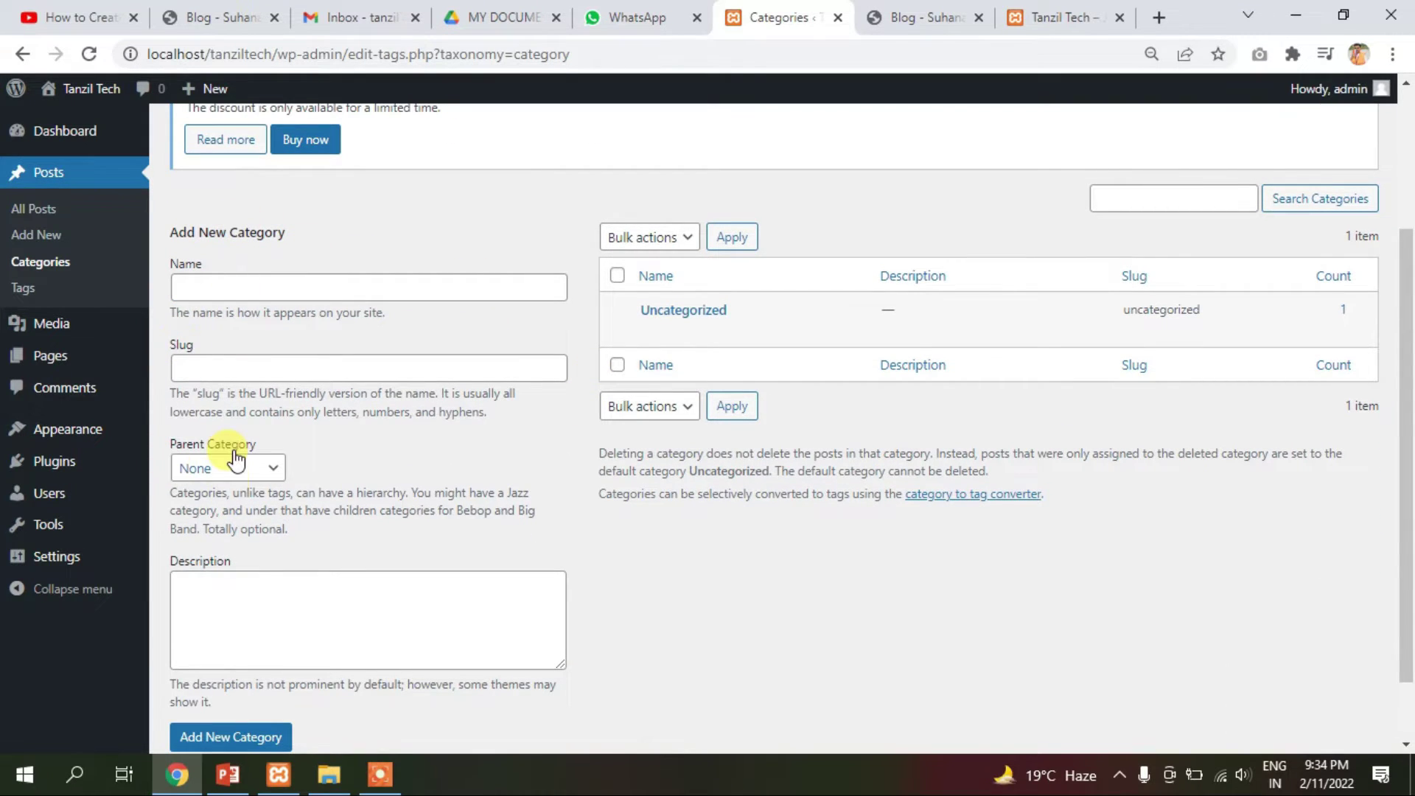
scroll(234, 460, down, 1)
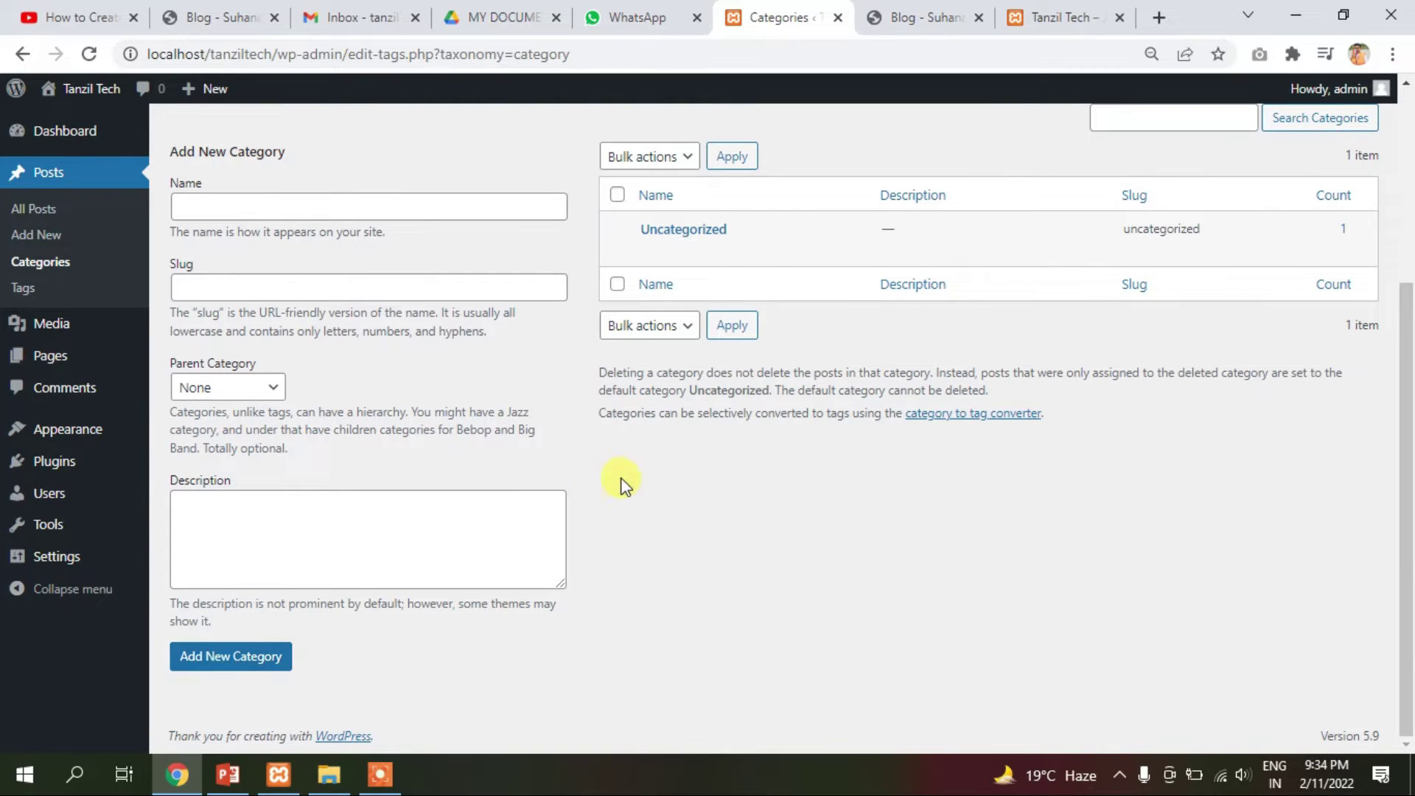
scroll(666, 383, up, 1)
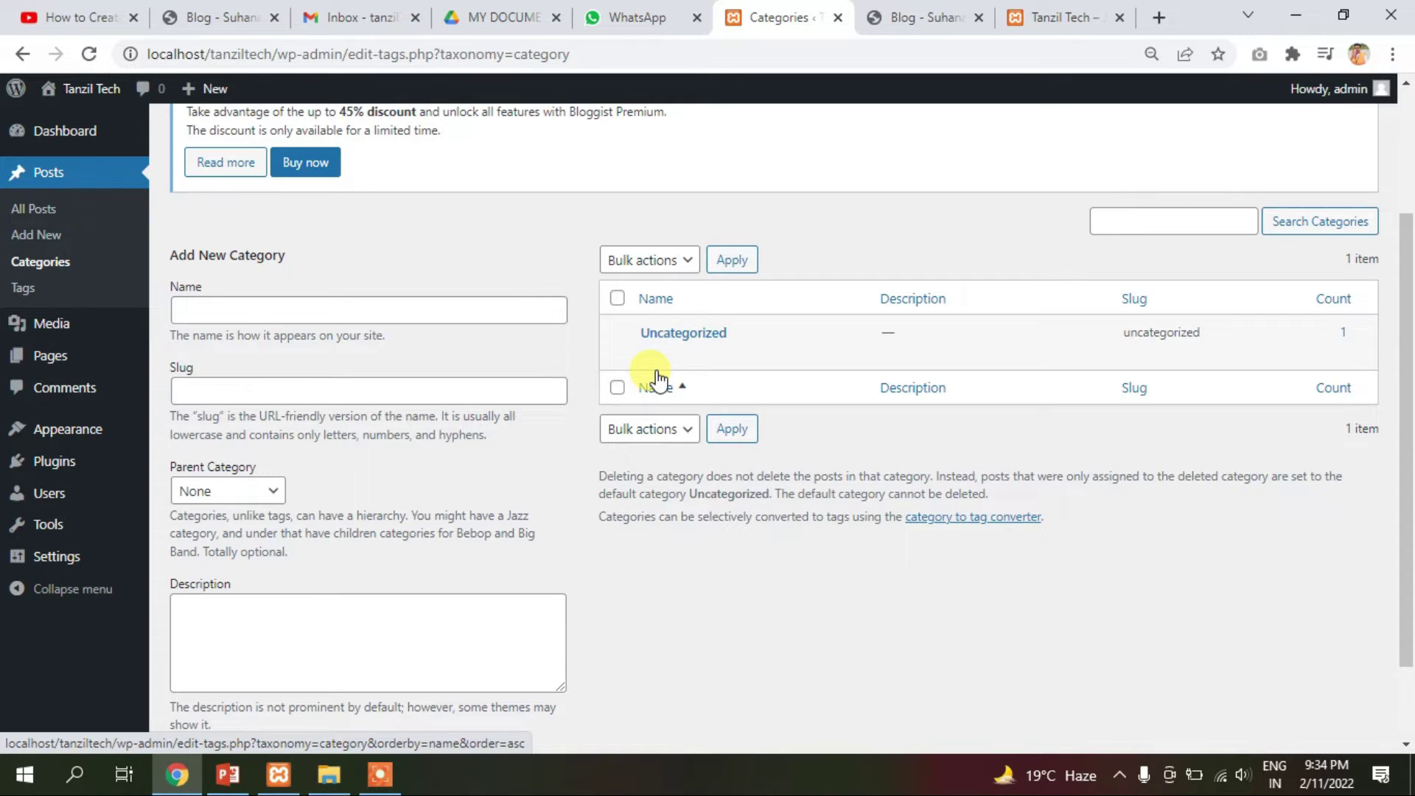
mouse_move(652, 361)
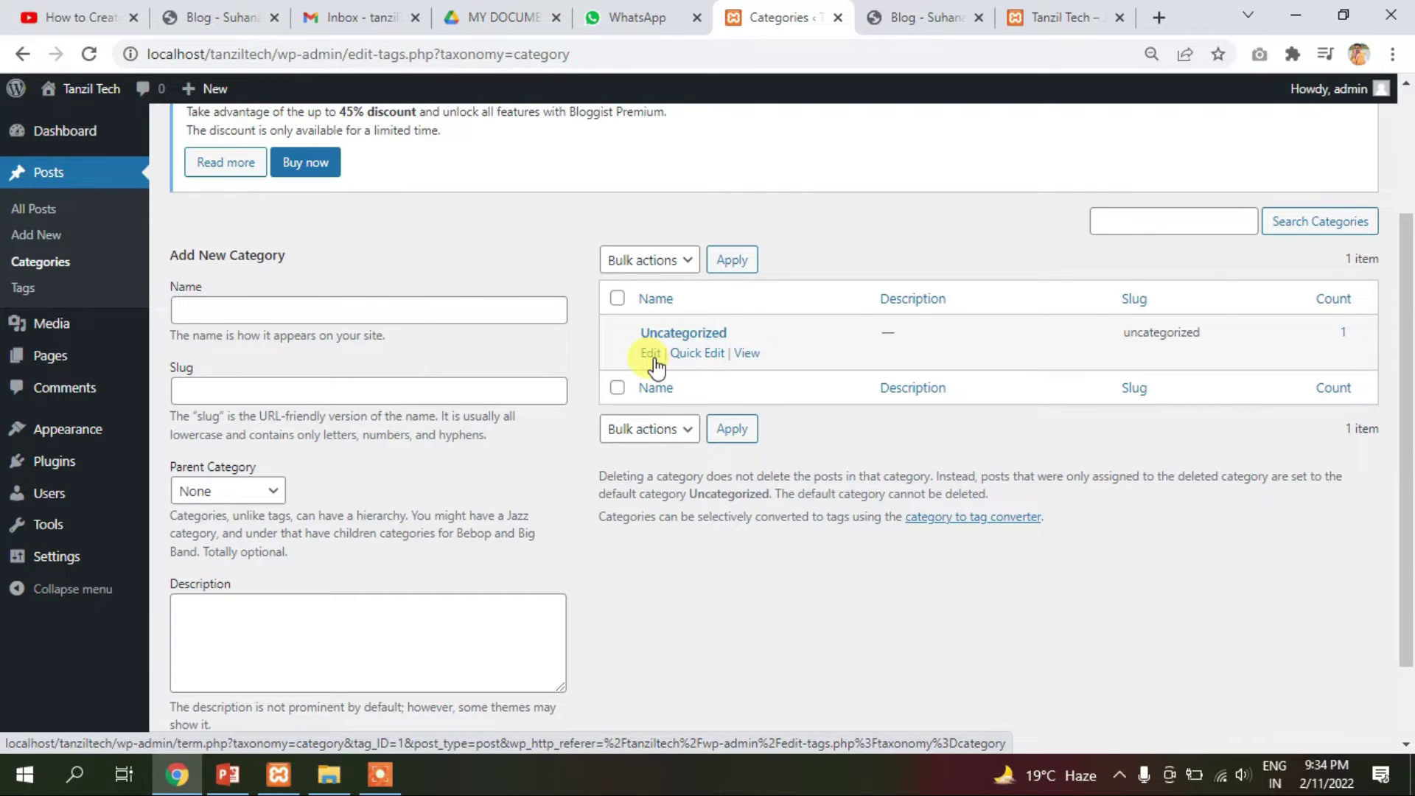
Copy "Digital Marketing" from the first article heading on the Suhana Softech blog and paste it as the new category's name
click(406, 306)
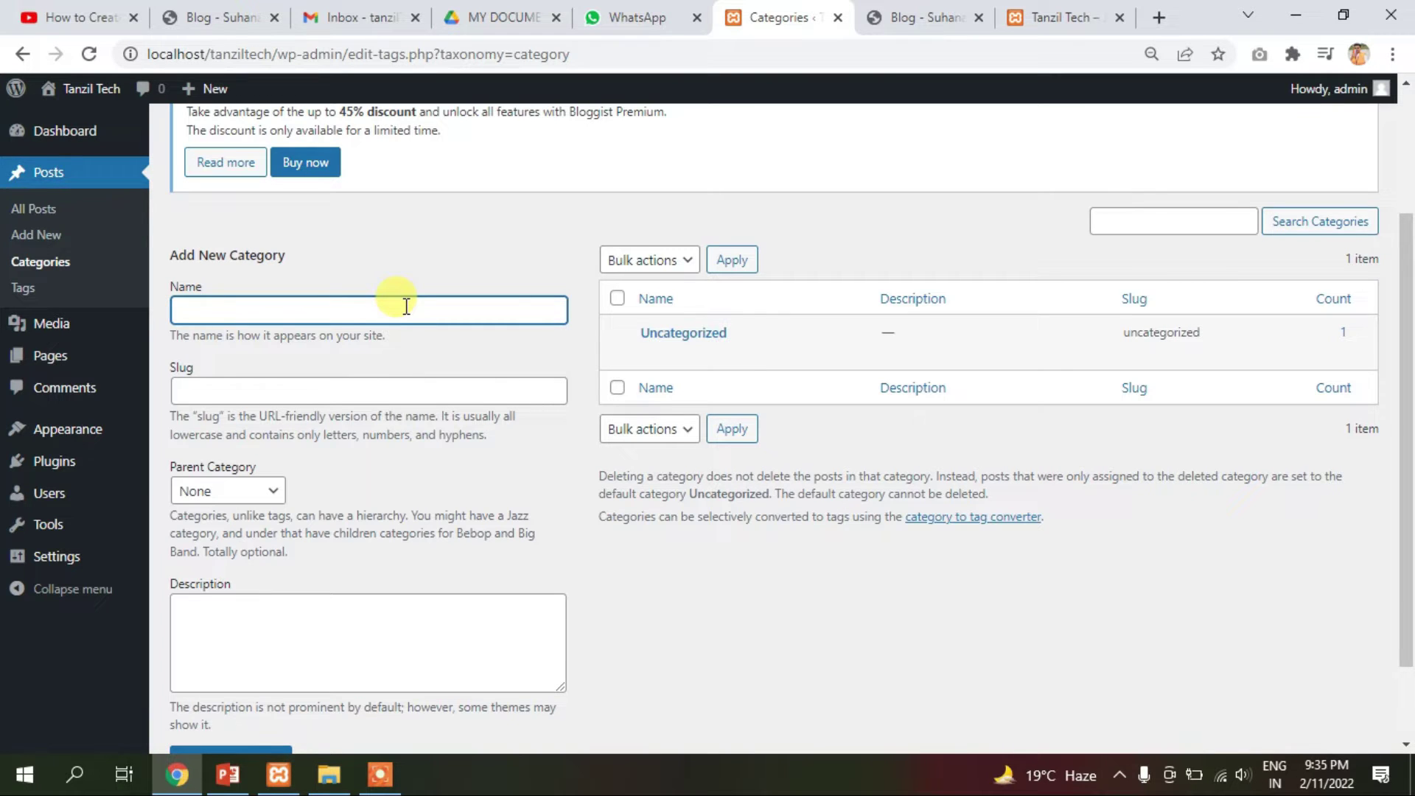
click(189, 15)
drag(767, 291, 552, 291)
key(ctrl+c)
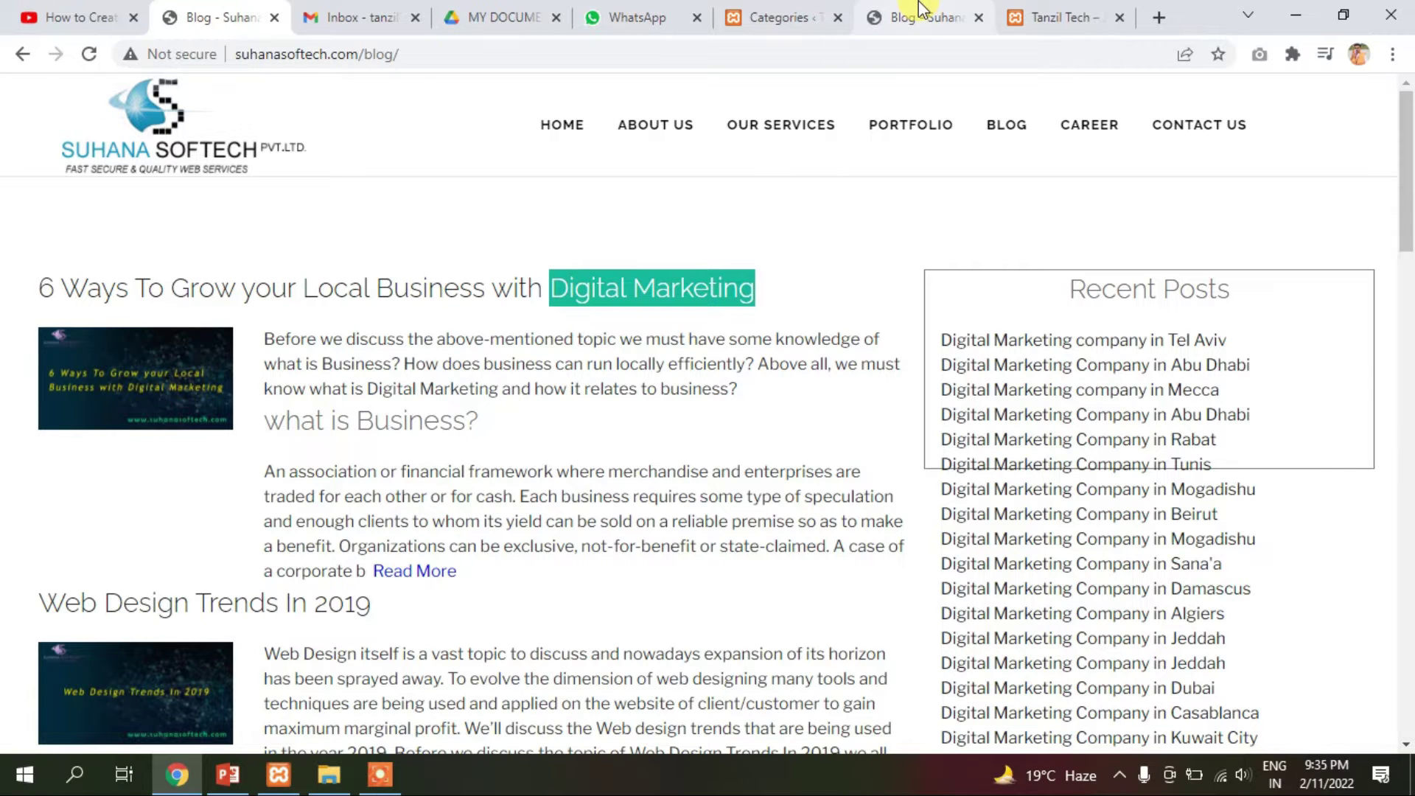
click(792, 15)
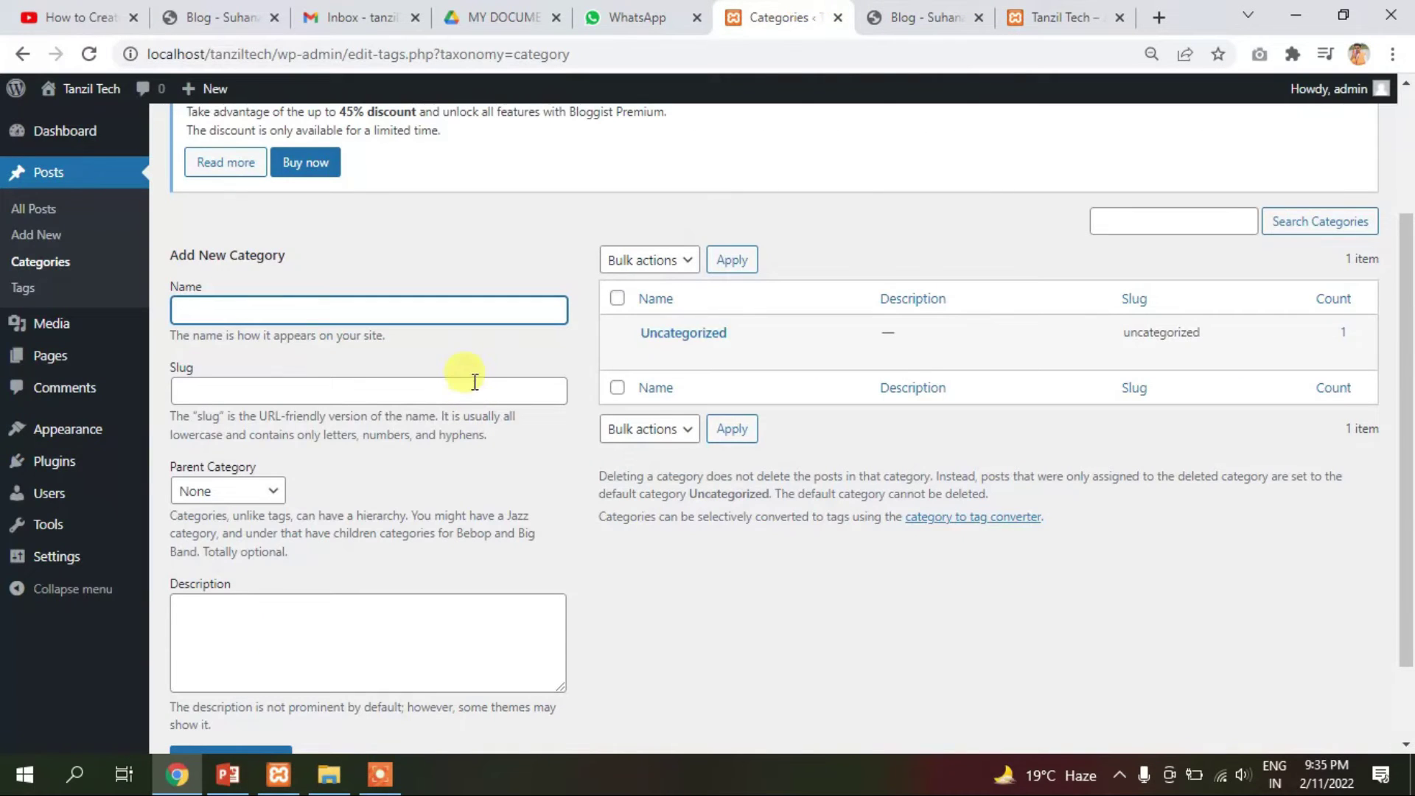
key(ctrl+v)
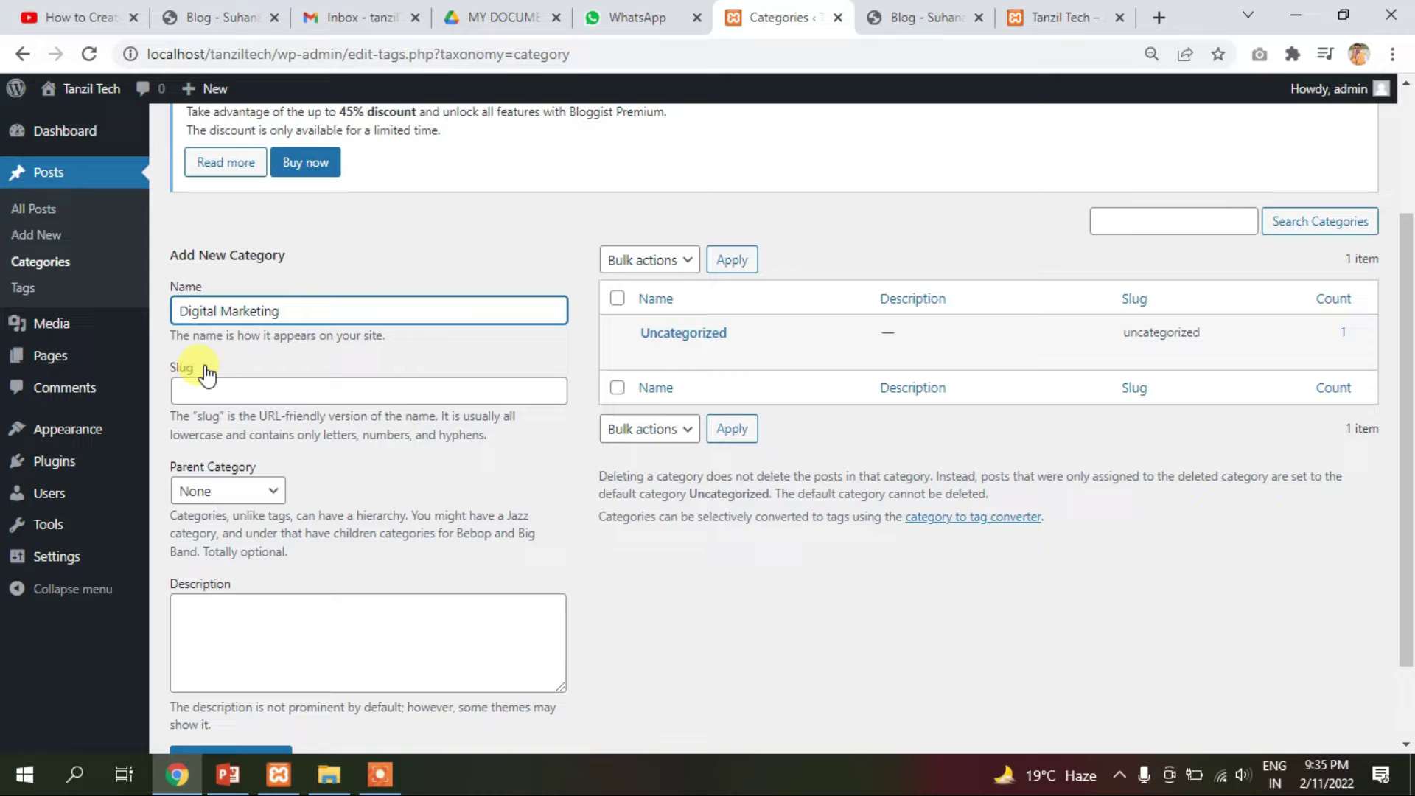
Add the Digital Marketing category with the slug and description left empty and no parent category
click(220, 395)
scroll(214, 391, down, 2)
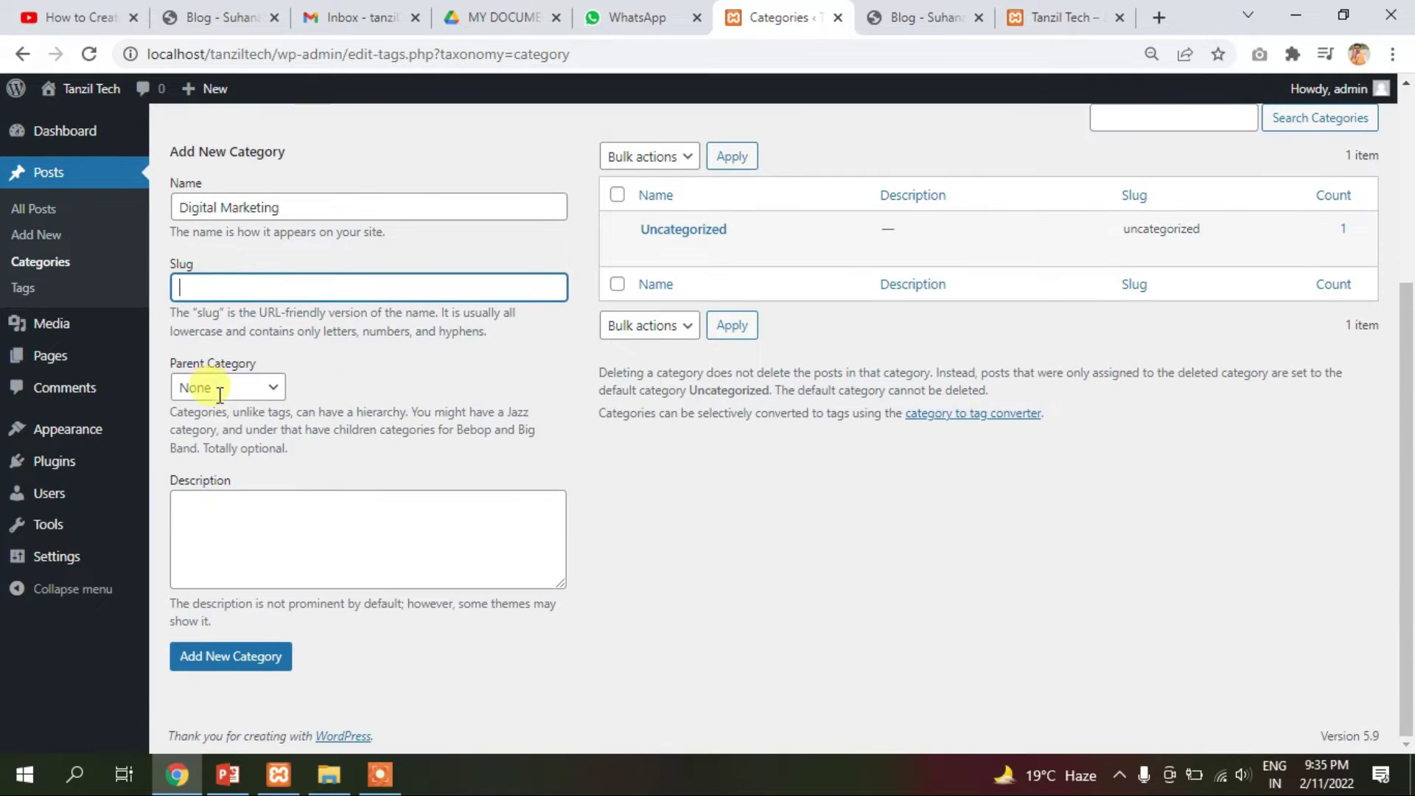
click(313, 518)
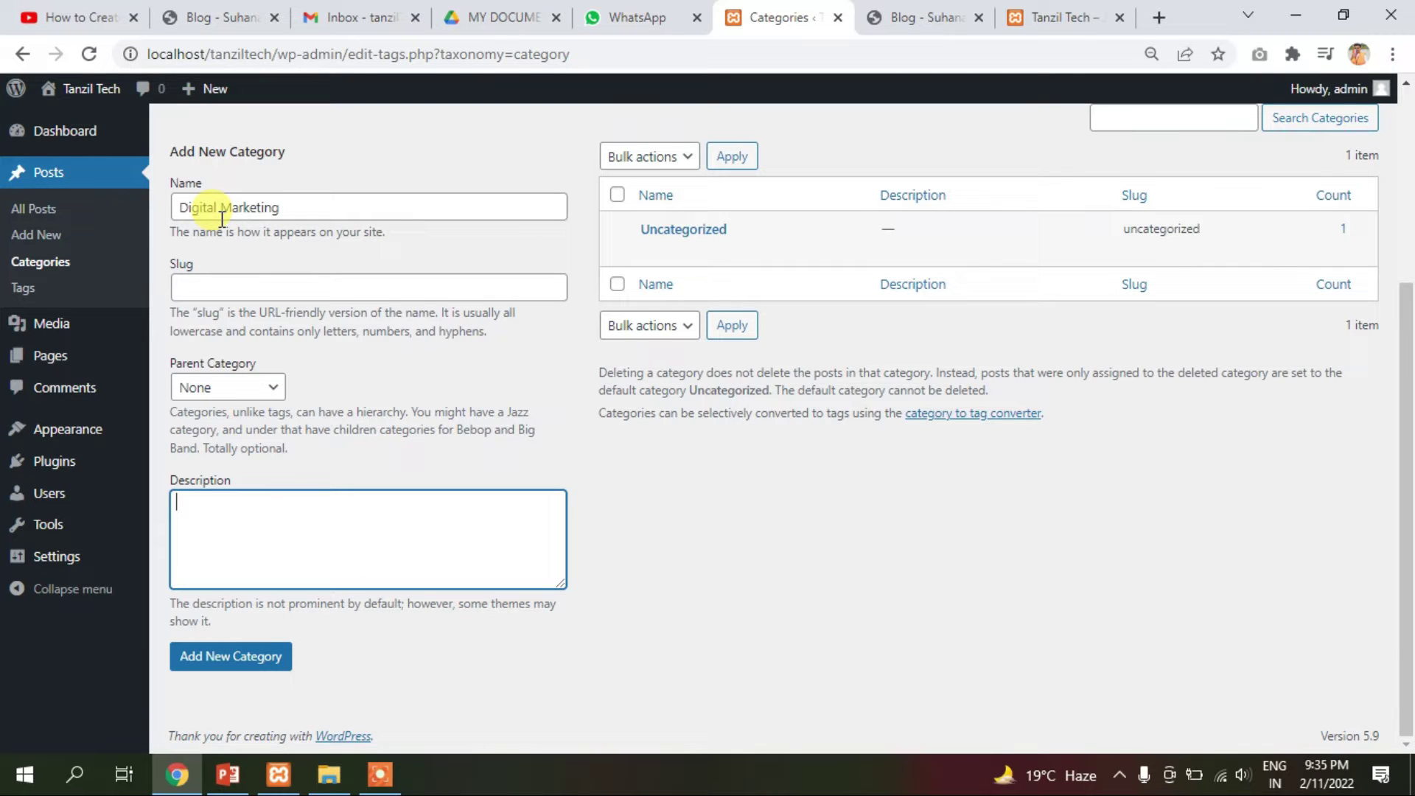
click(221, 667)
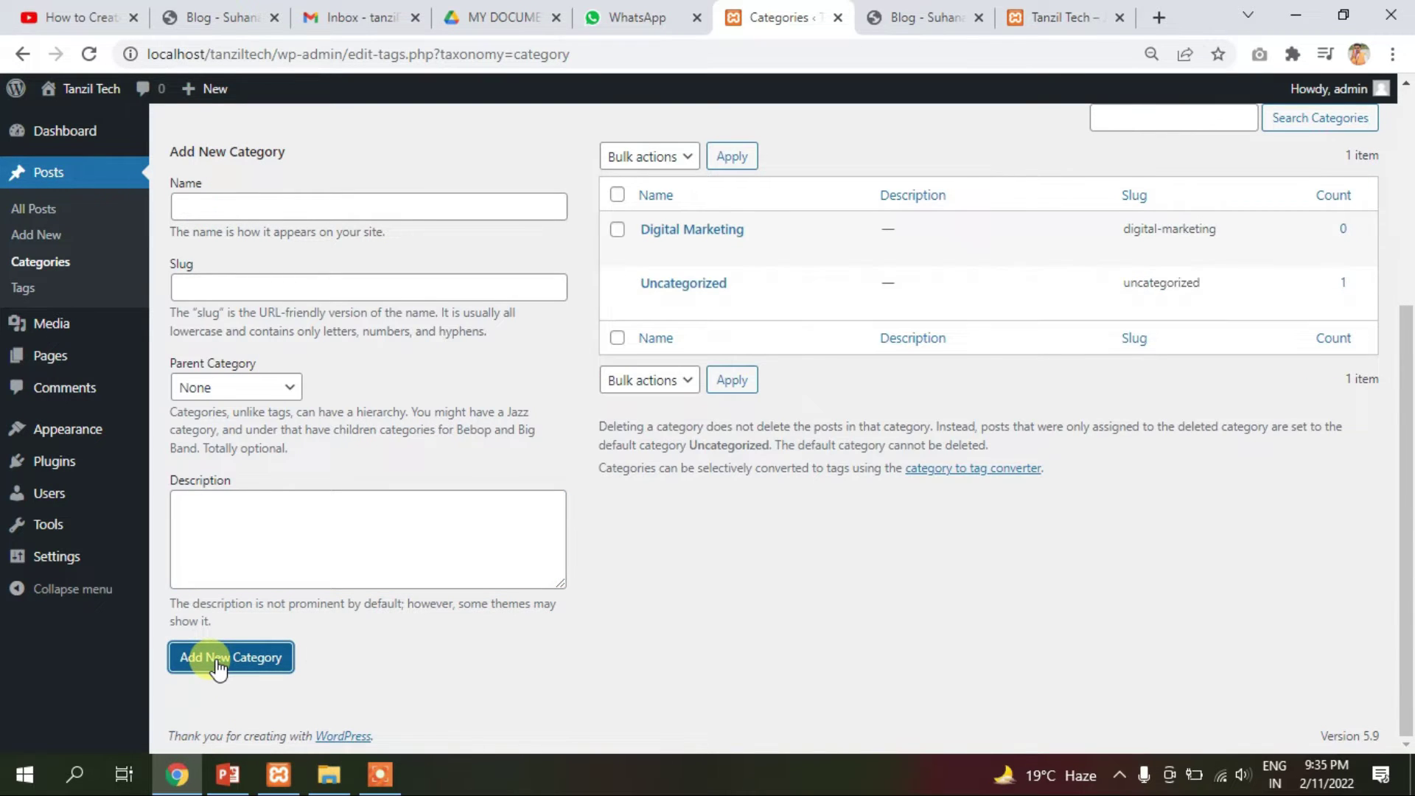
mouse_move(643, 261)
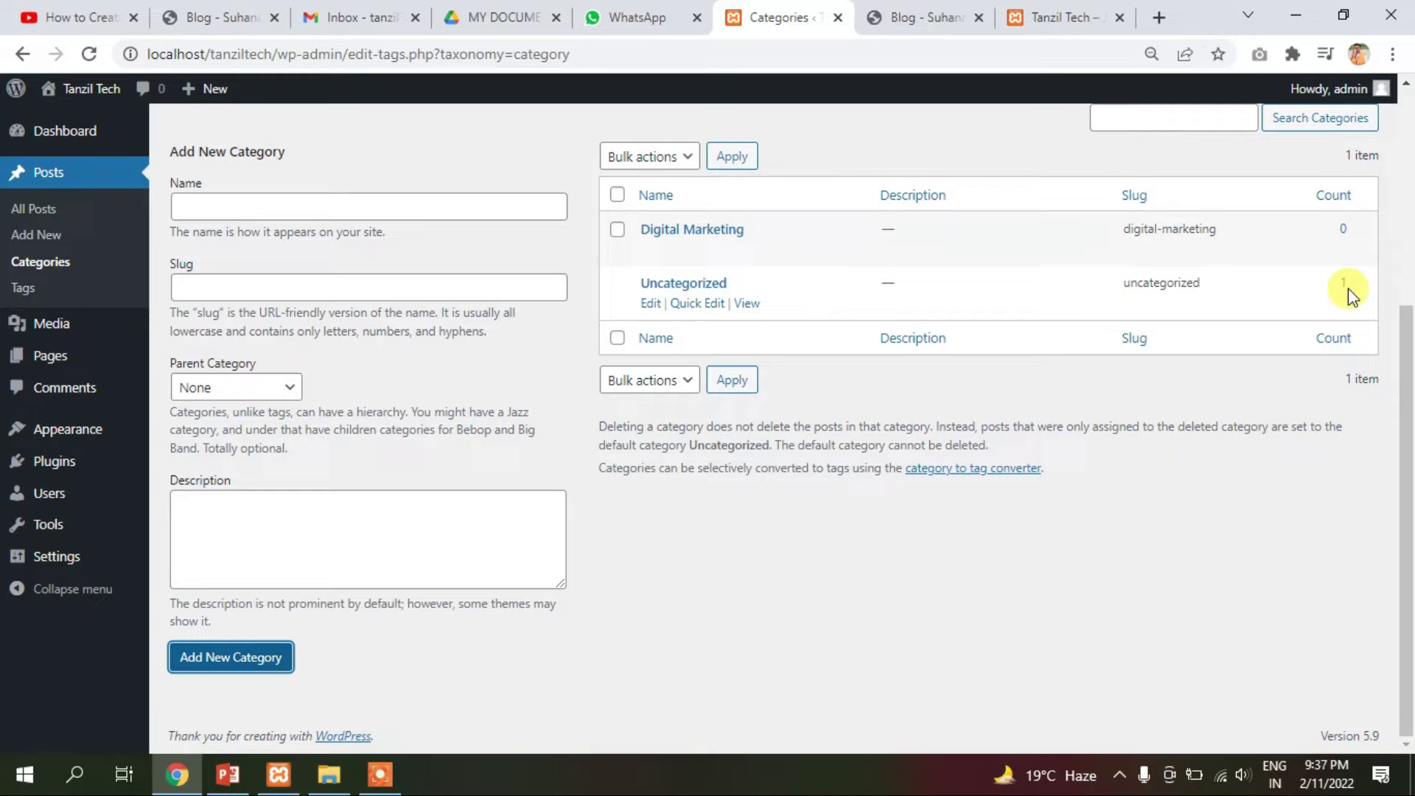
Copy "Web Designing" from the blog's "Web Designing and its Lucrative Opportunities" heading and paste it as the next category's name
click(445, 205)
click(929, 11)
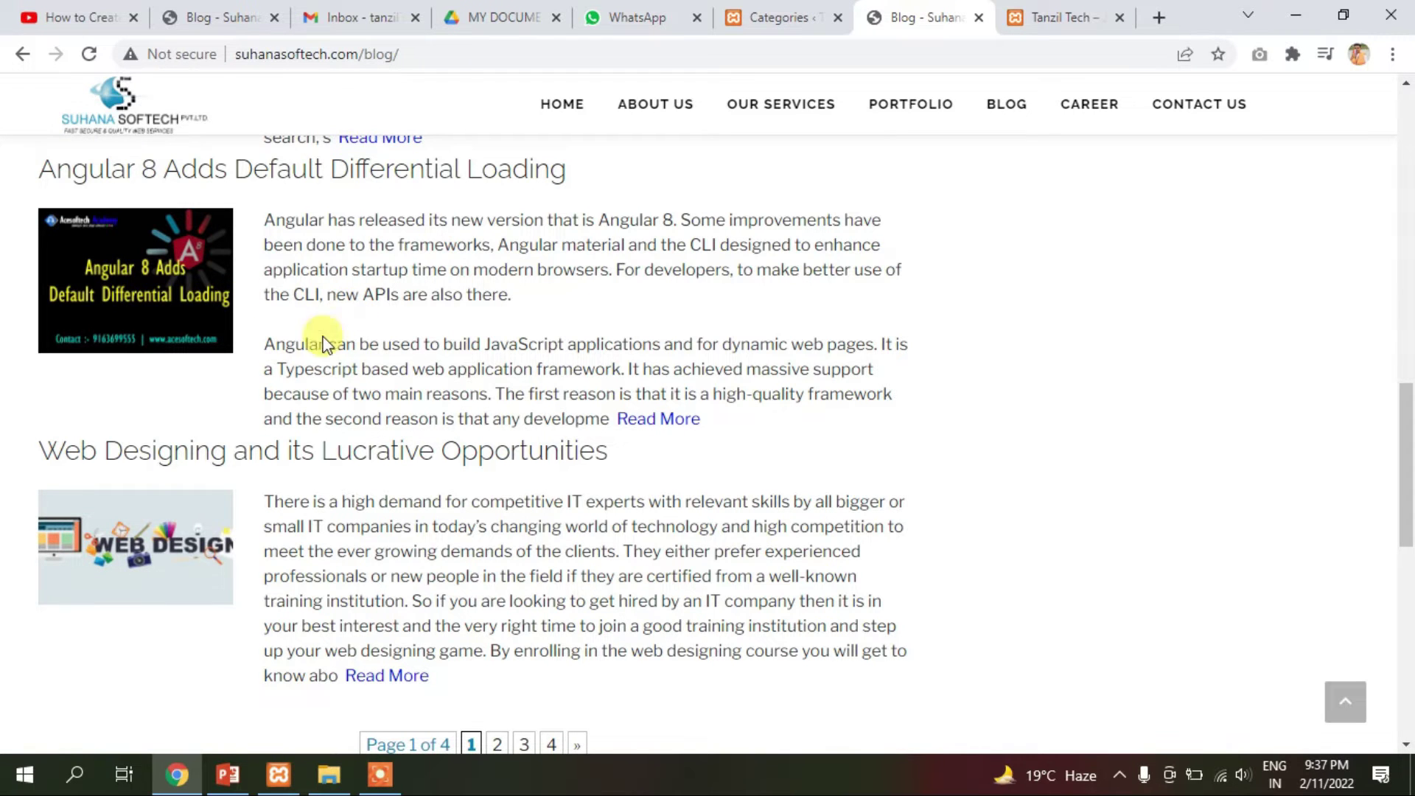
drag(32, 452, 227, 462)
key(ctrl+c)
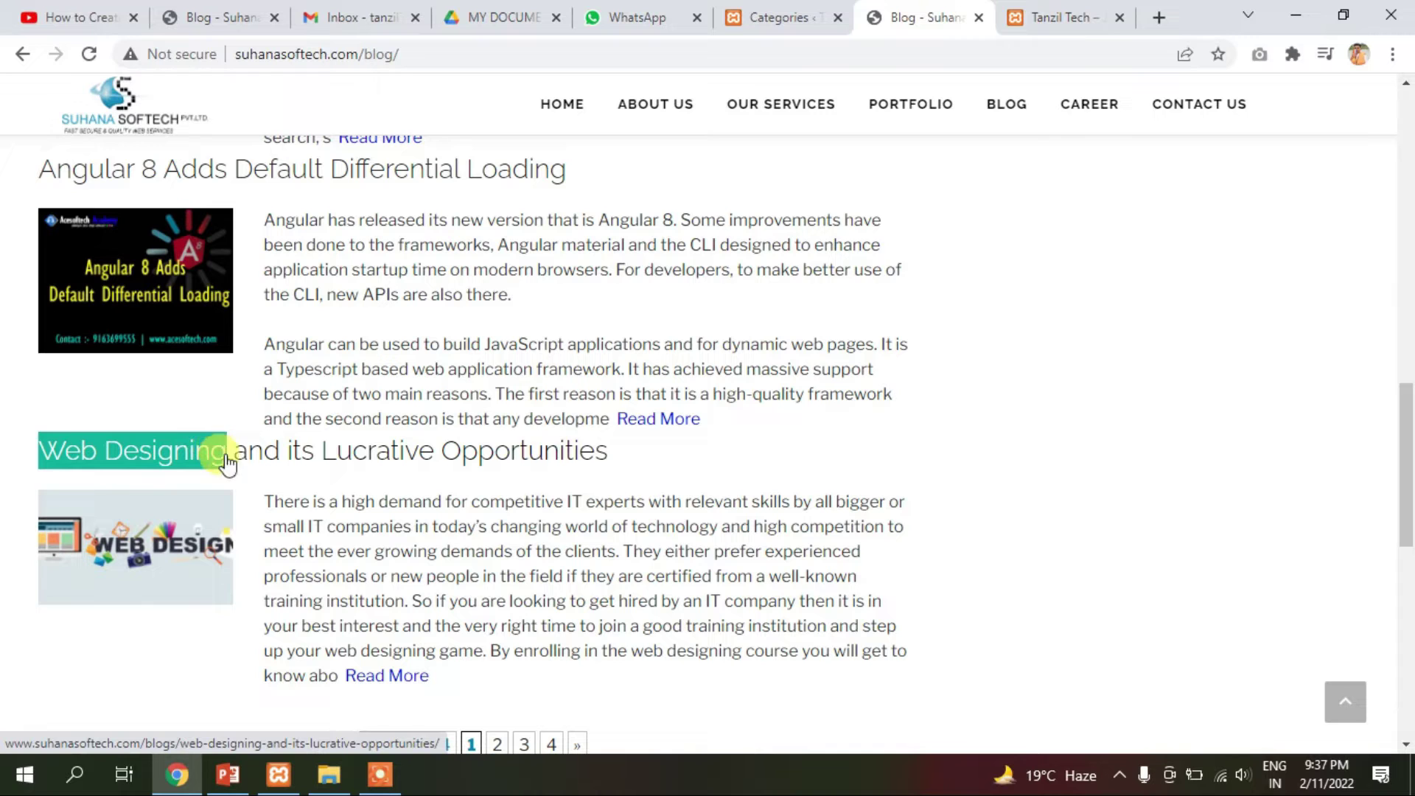
click(774, 17)
key(ctrl+v)
click(284, 280)
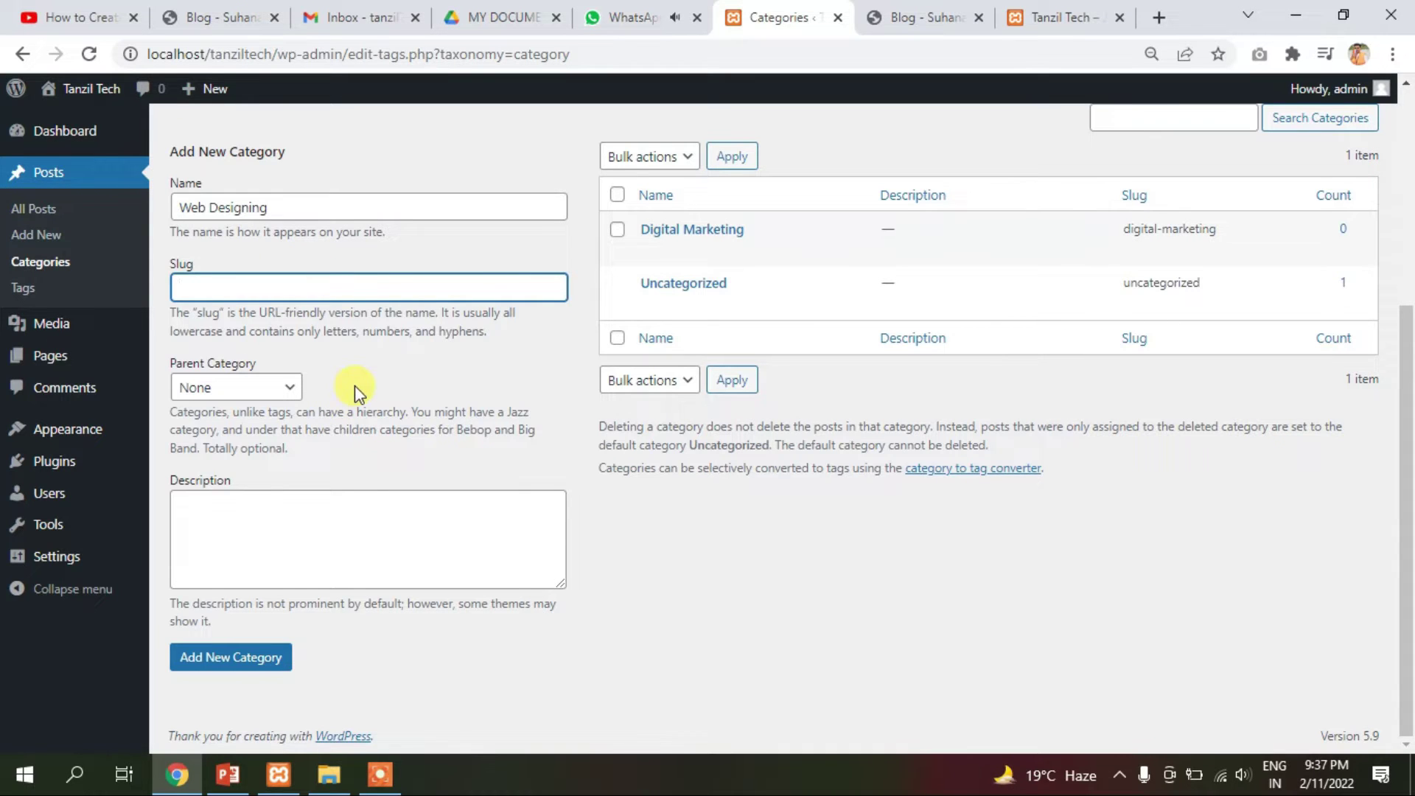
Try Digital Marketing as the parent of the new category and set the parent back to None
click(262, 399)
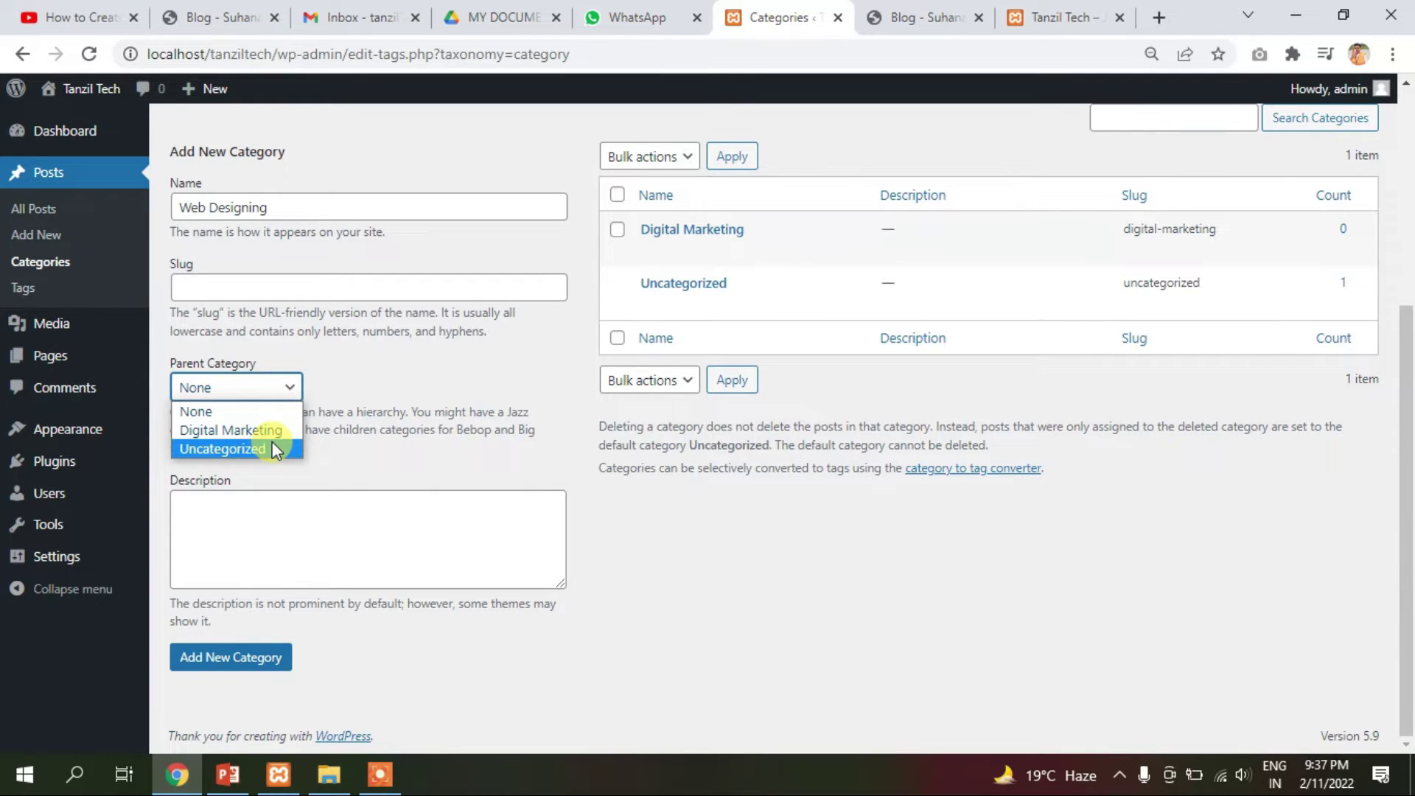
click(232, 431)
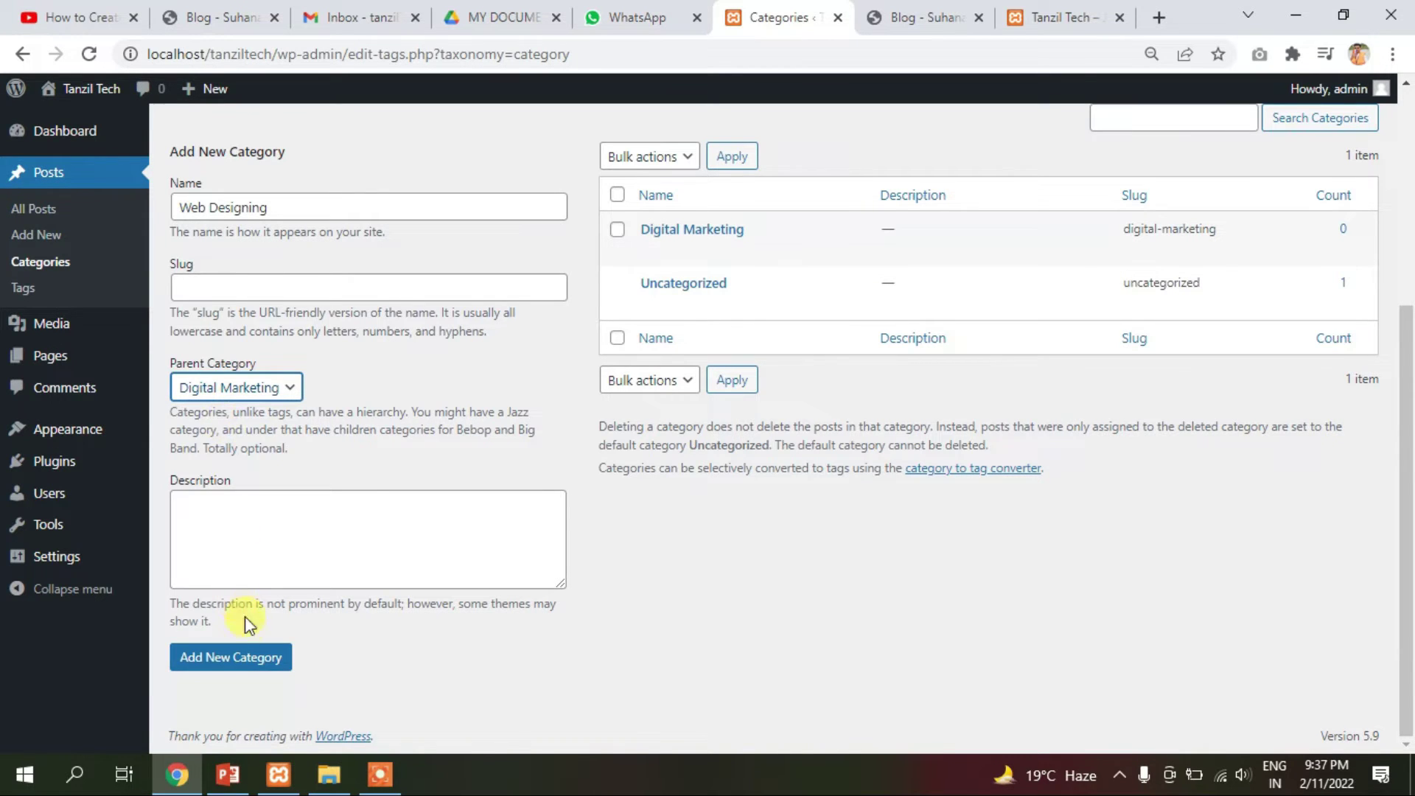
mouse_move(697, 287)
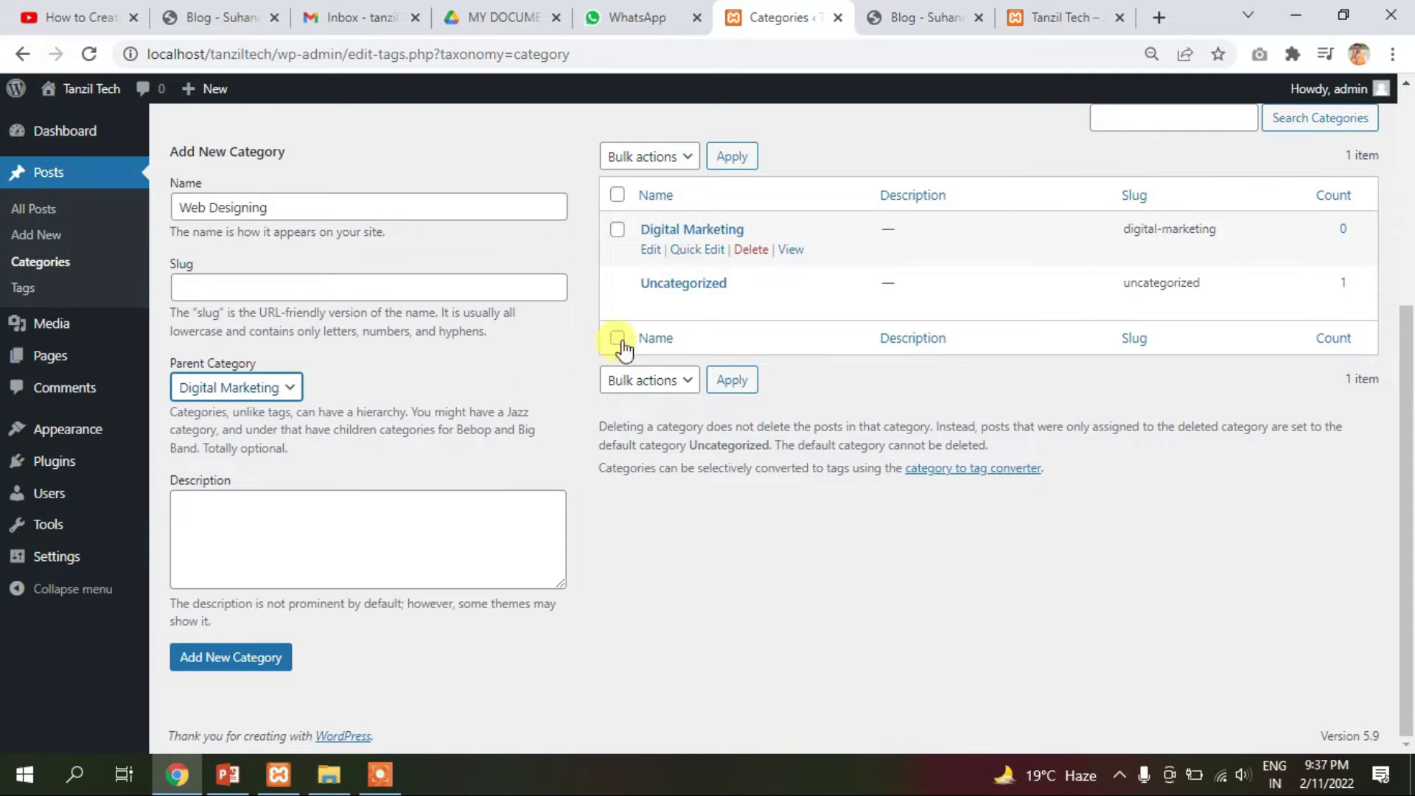
click(275, 385)
click(298, 411)
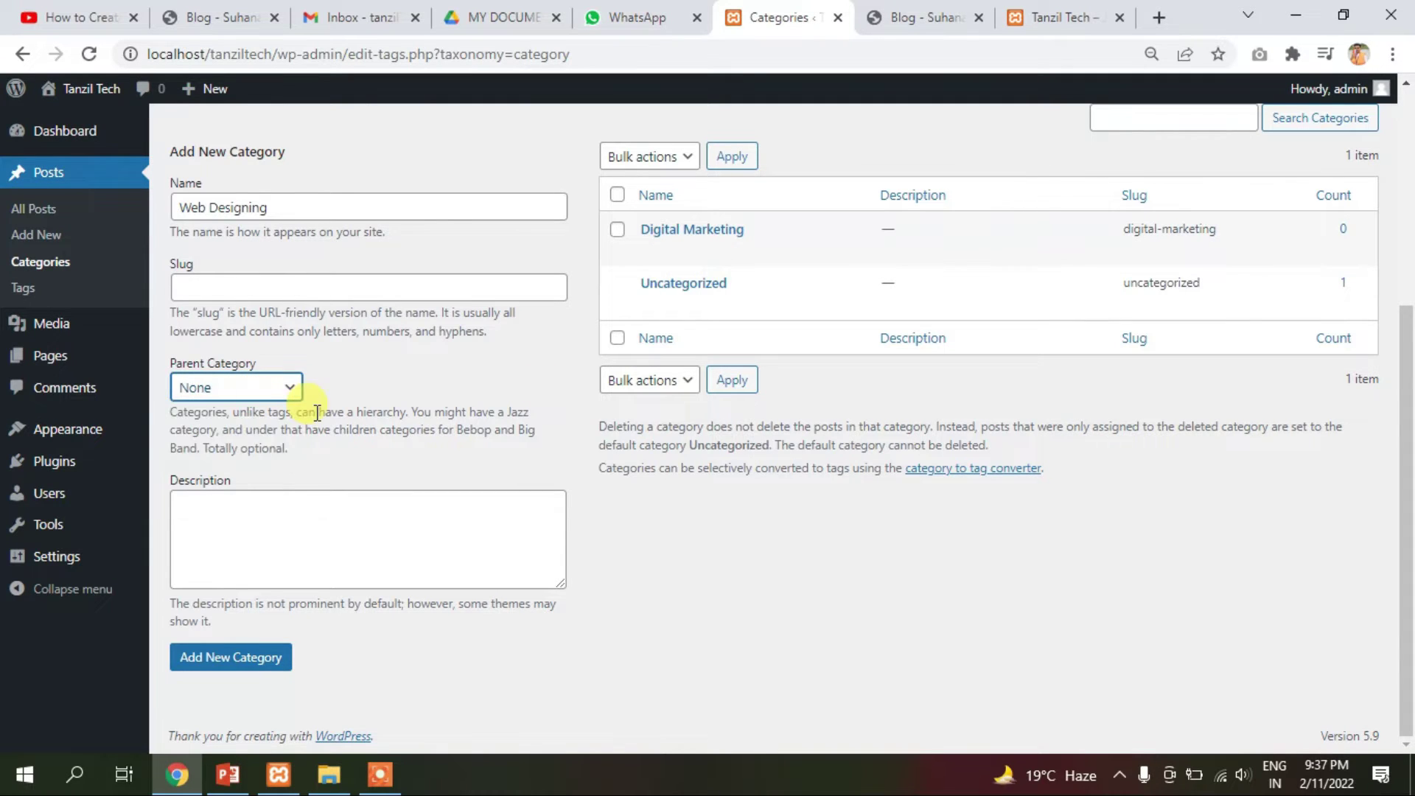
Add the Web Designing category as a top-level category and reload the categories page
click(229, 672)
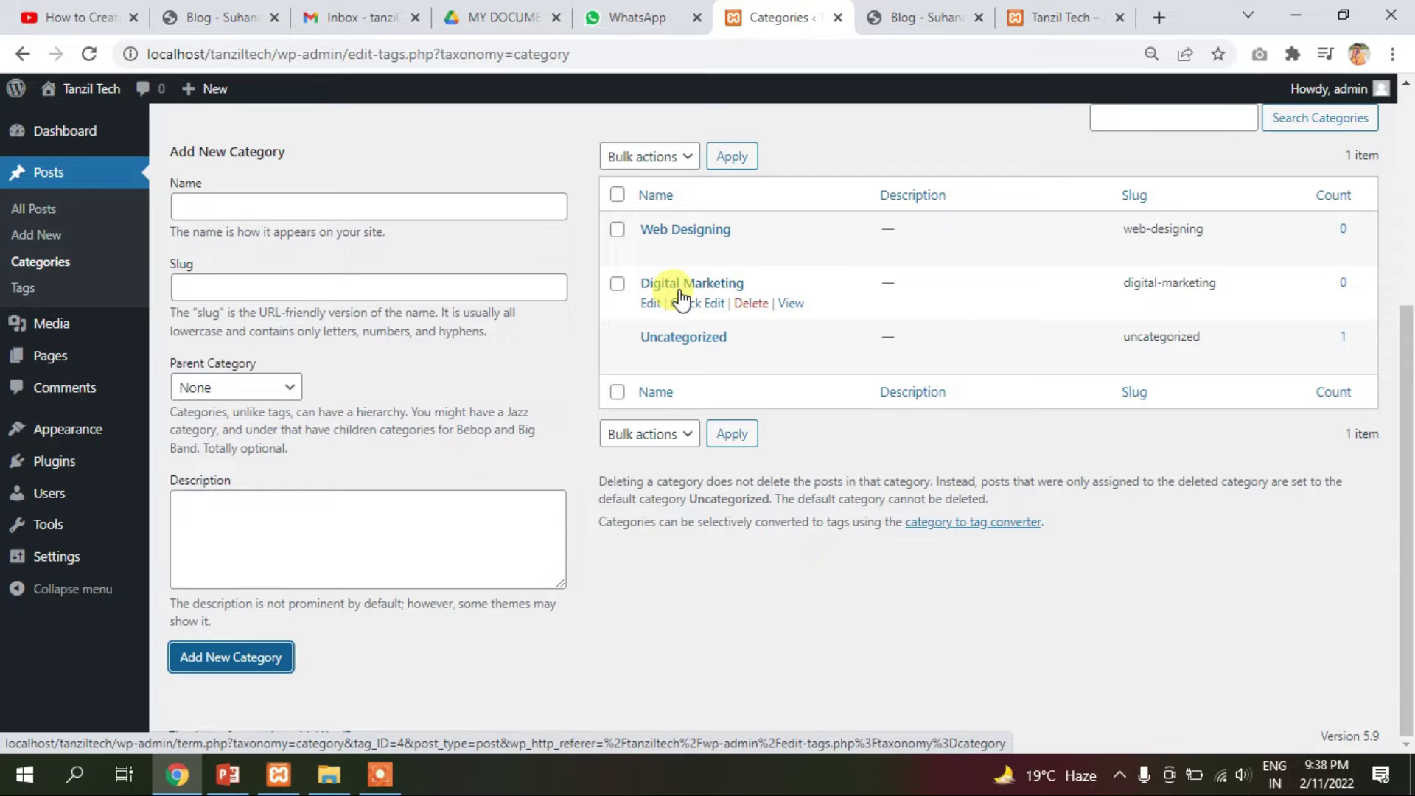
key(F5)
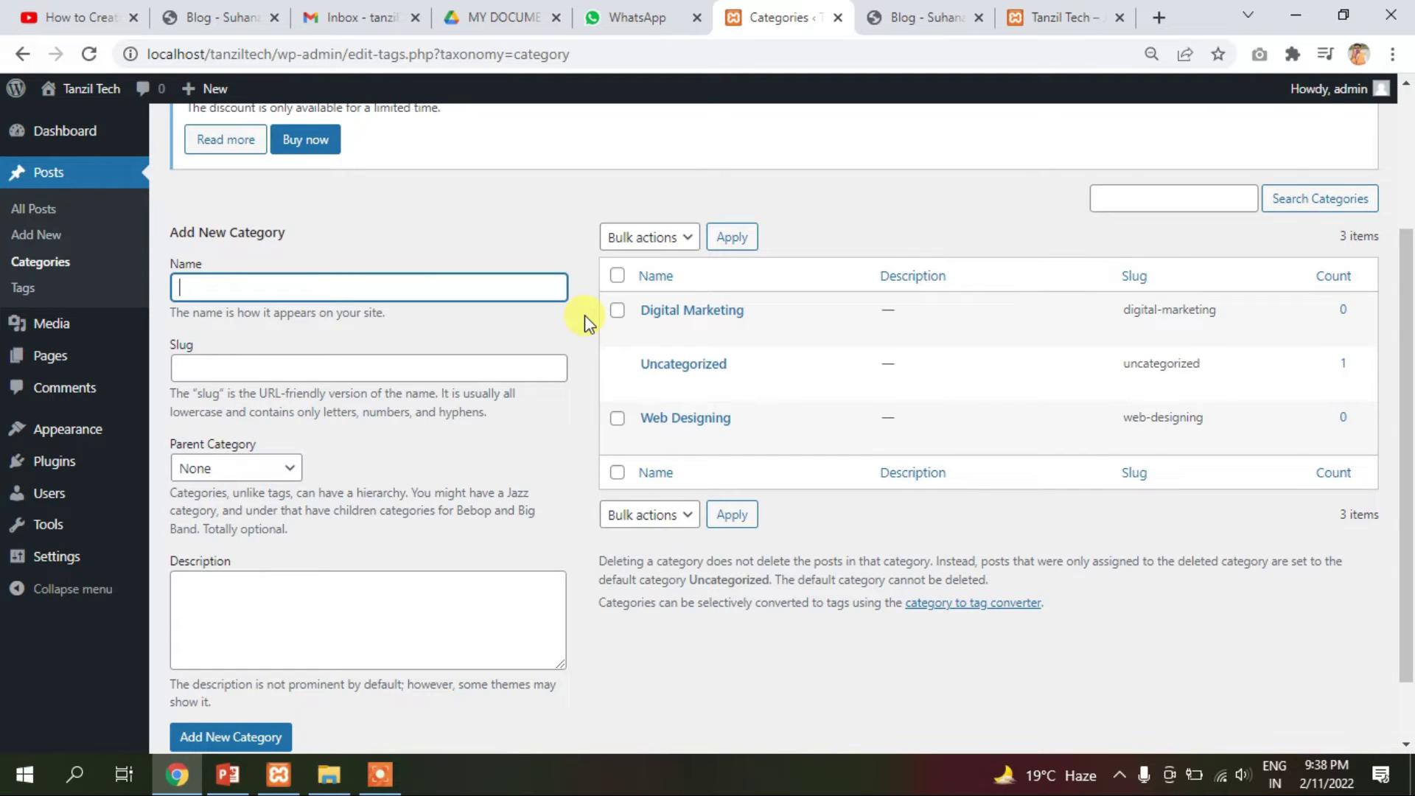
Check the category column in the list of all posts and open "The Latest 7 New Aspects of Digital Marketing" for editing
click(65, 212)
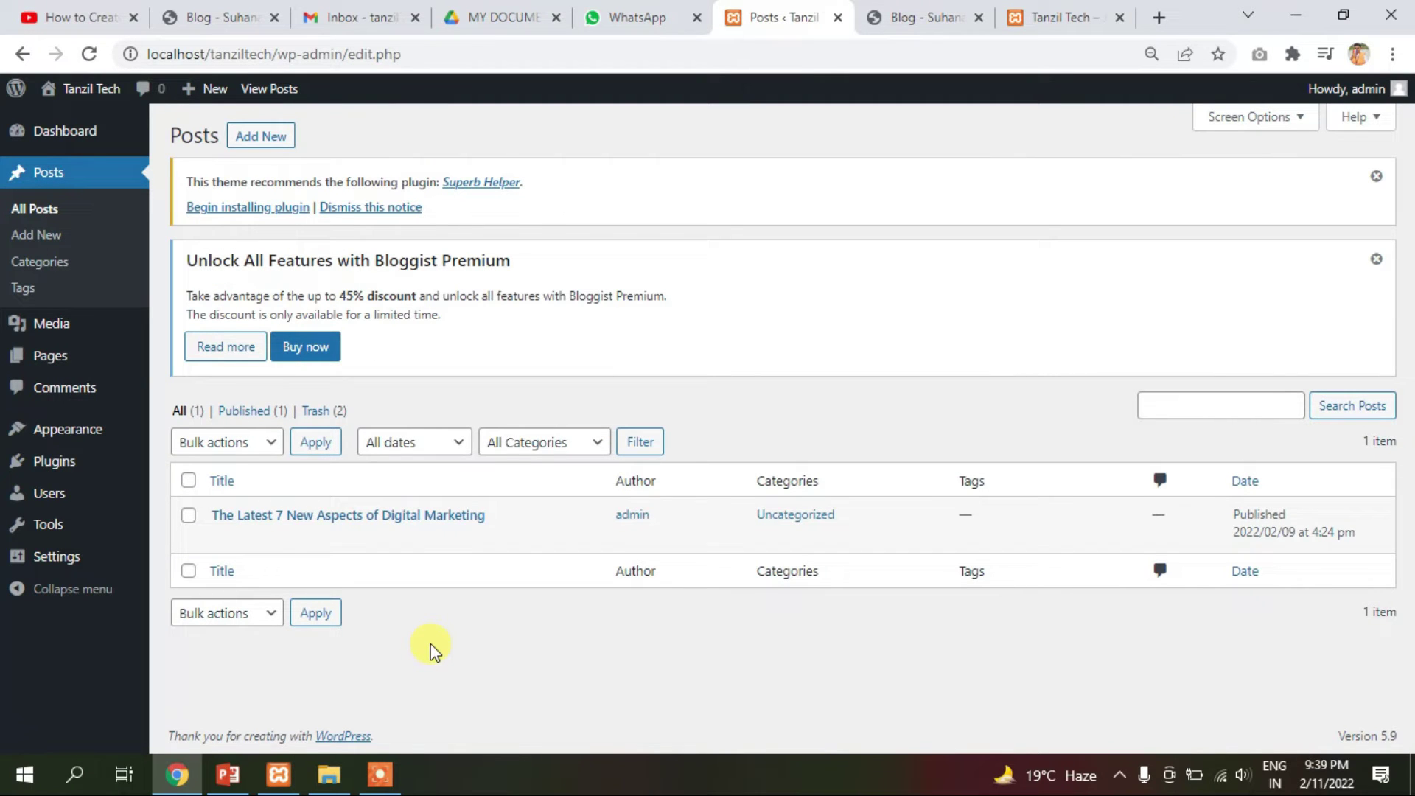
mouse_move(310, 551)
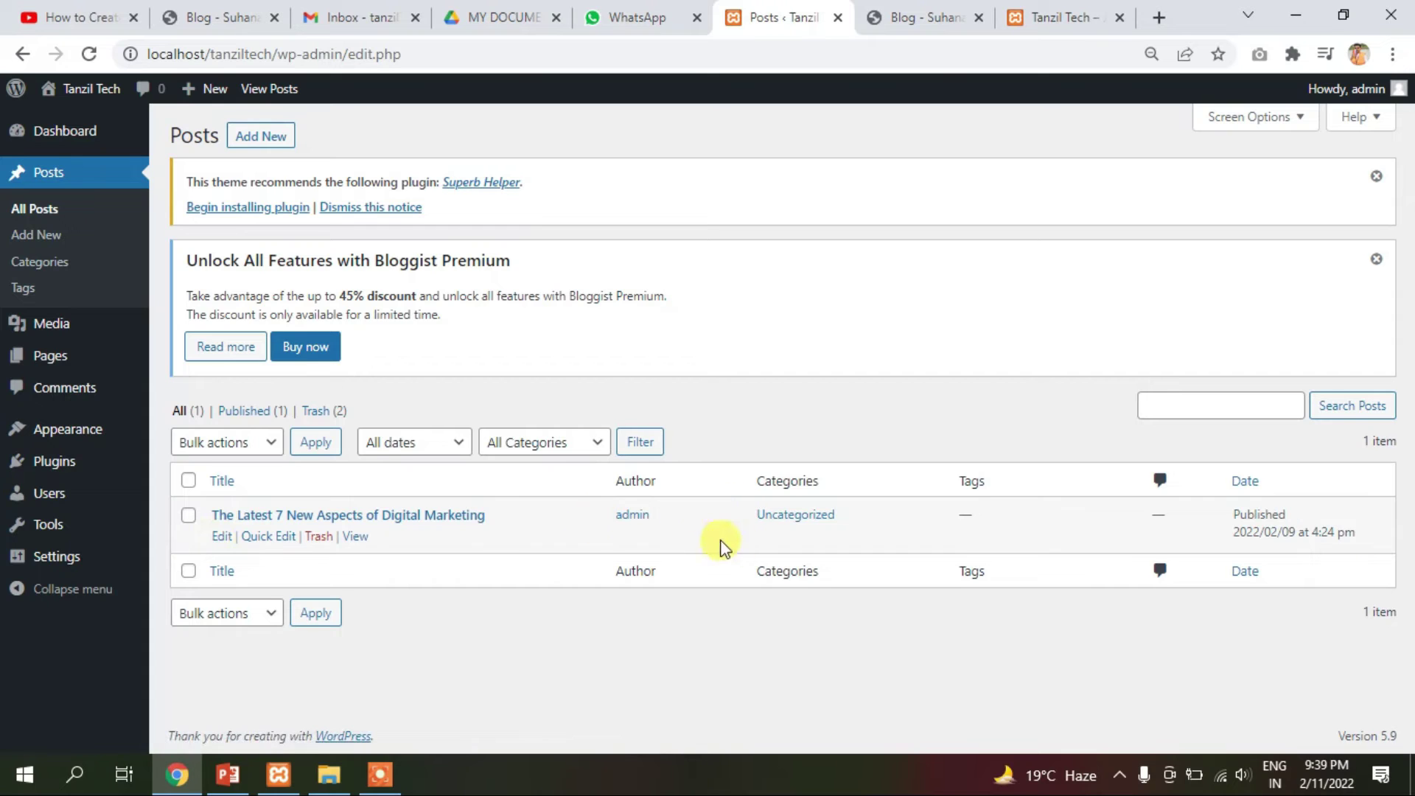
double_click(761, 483)
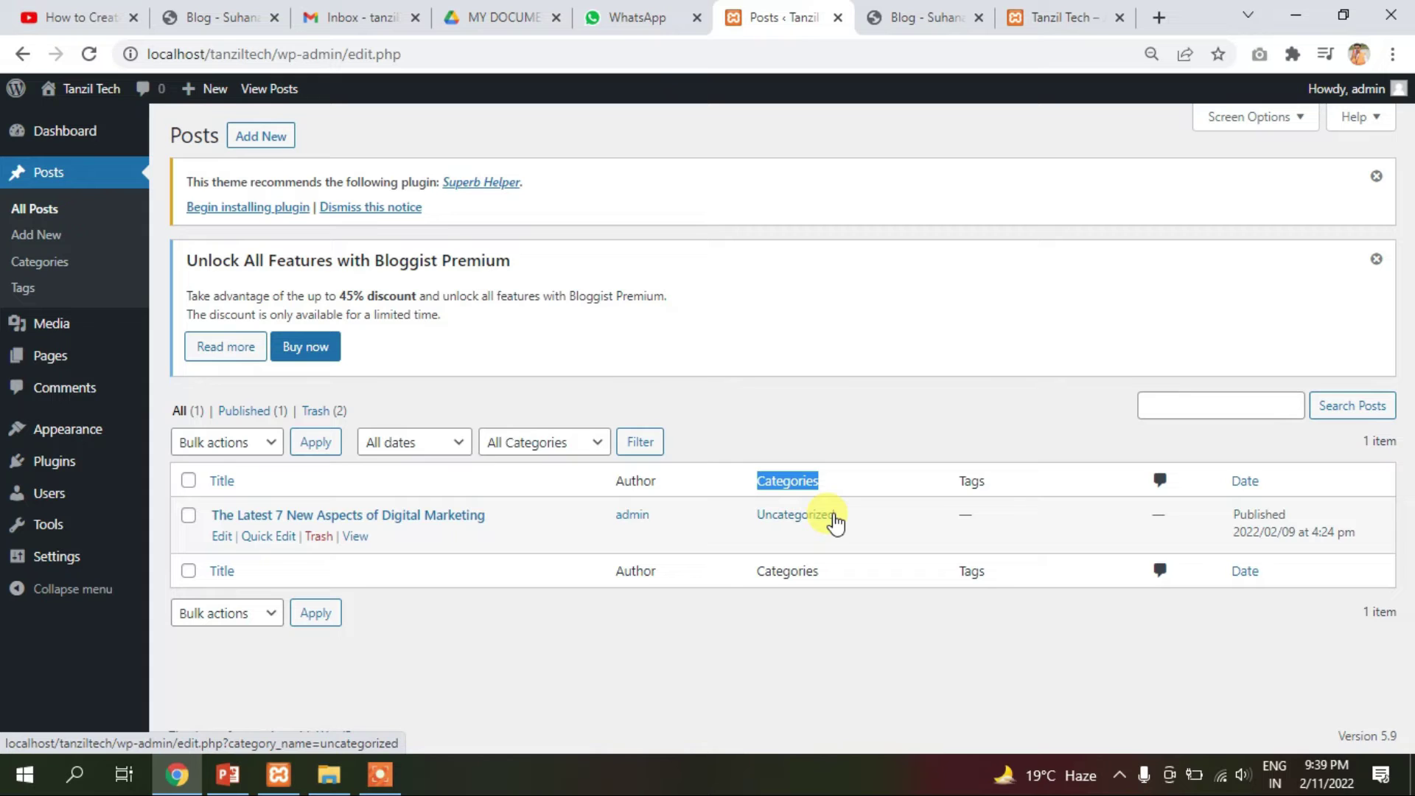
click(733, 482)
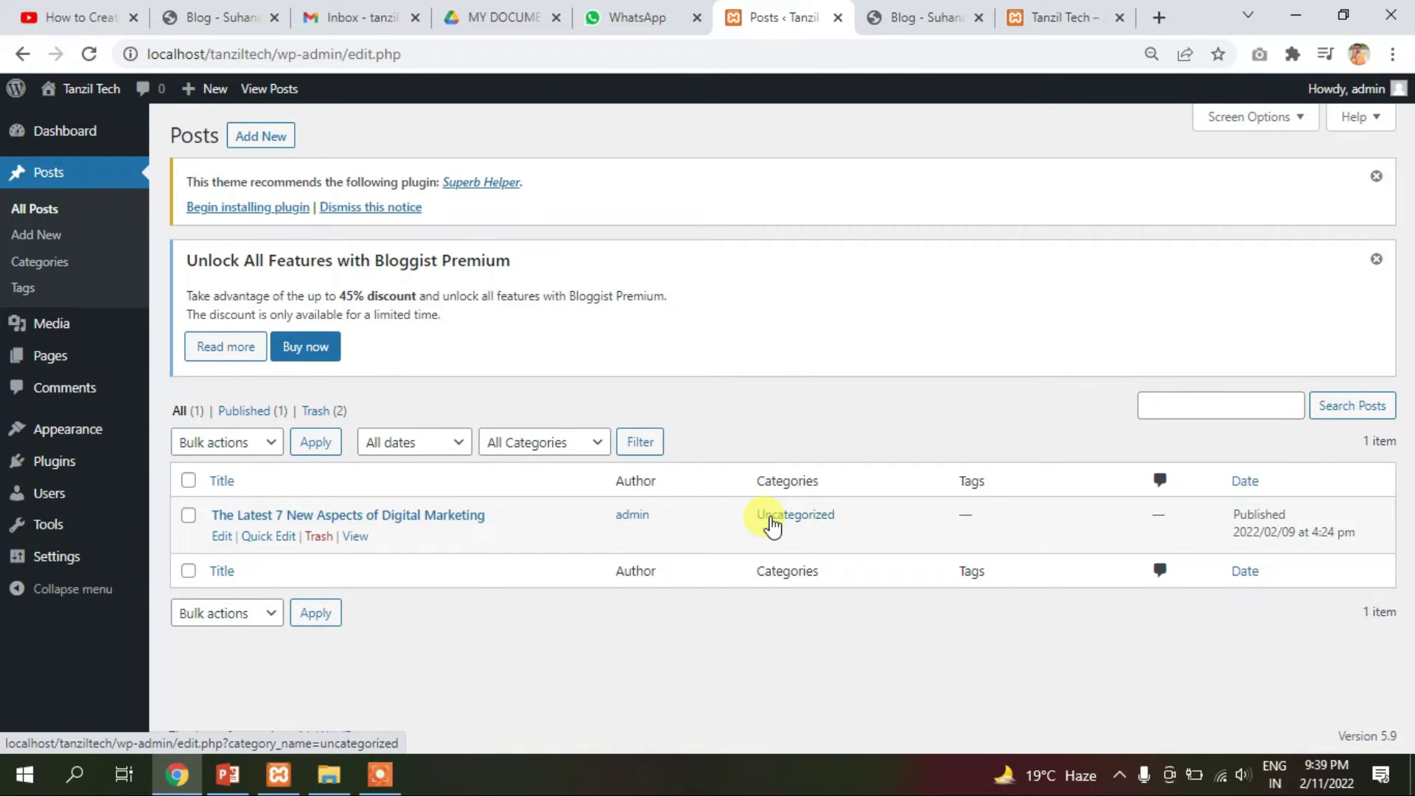
click(223, 538)
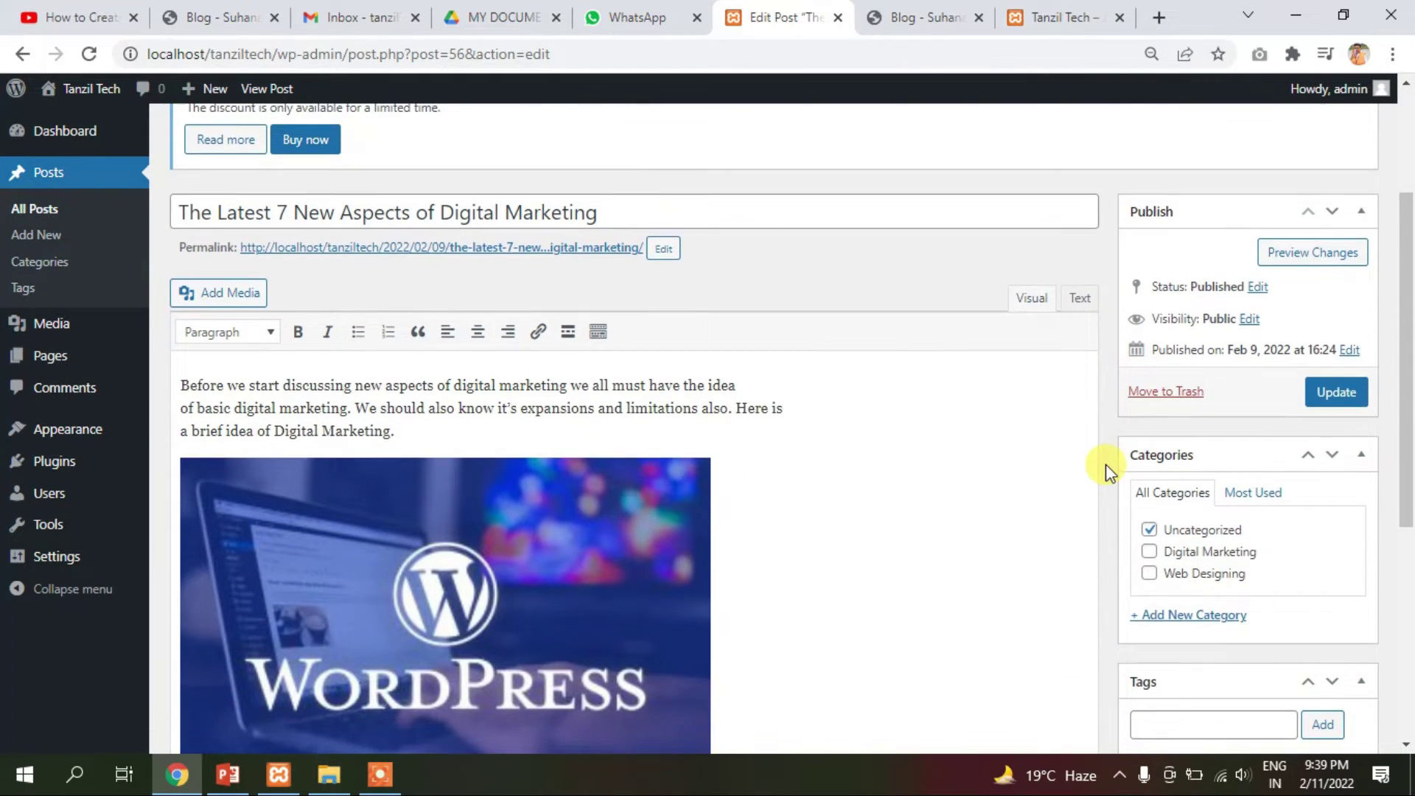
Change the post's category from Uncategorized to Digital Marketing, update the post, and review its category settings
scroll(1105, 472, down, 1)
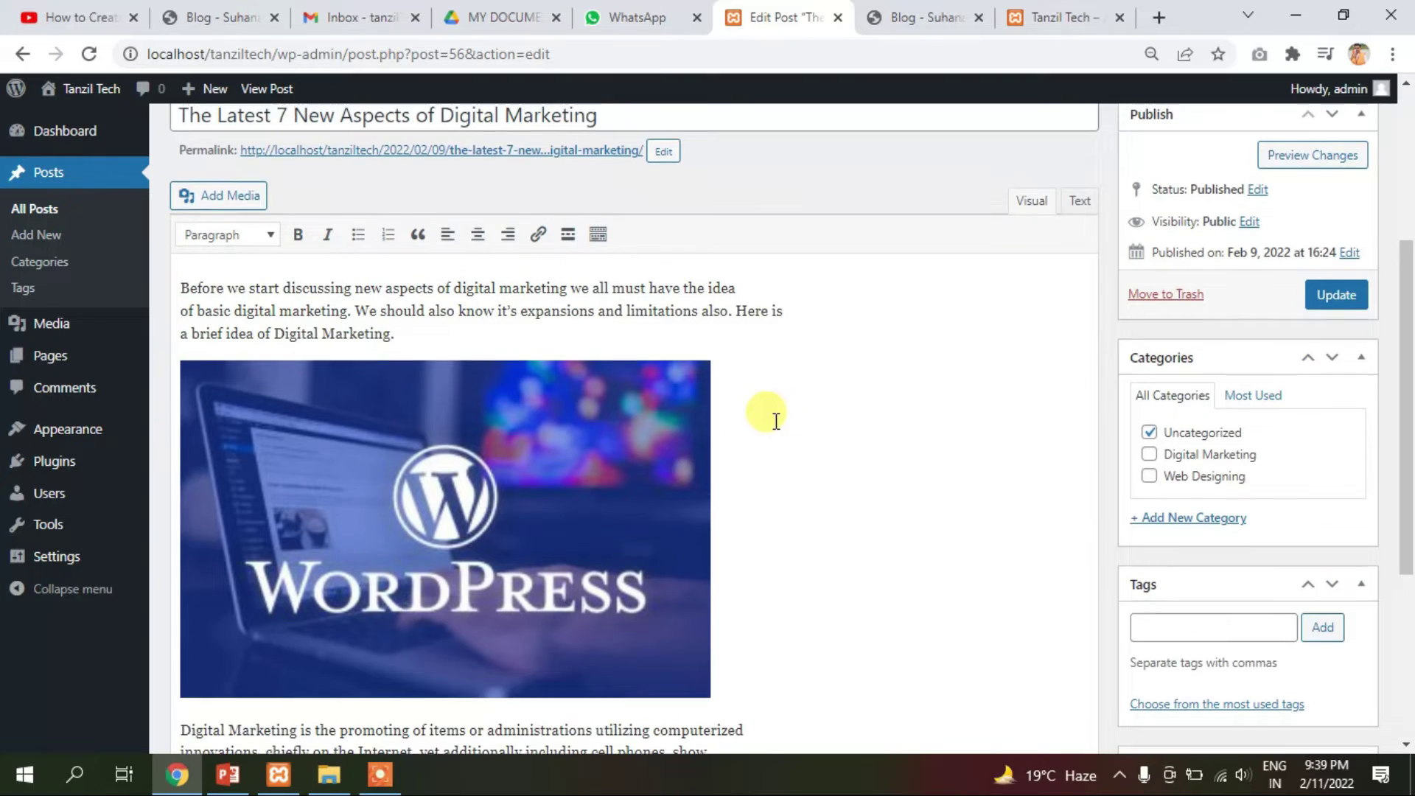
scroll(435, 253, up, 1)
click(406, 215)
click(485, 215)
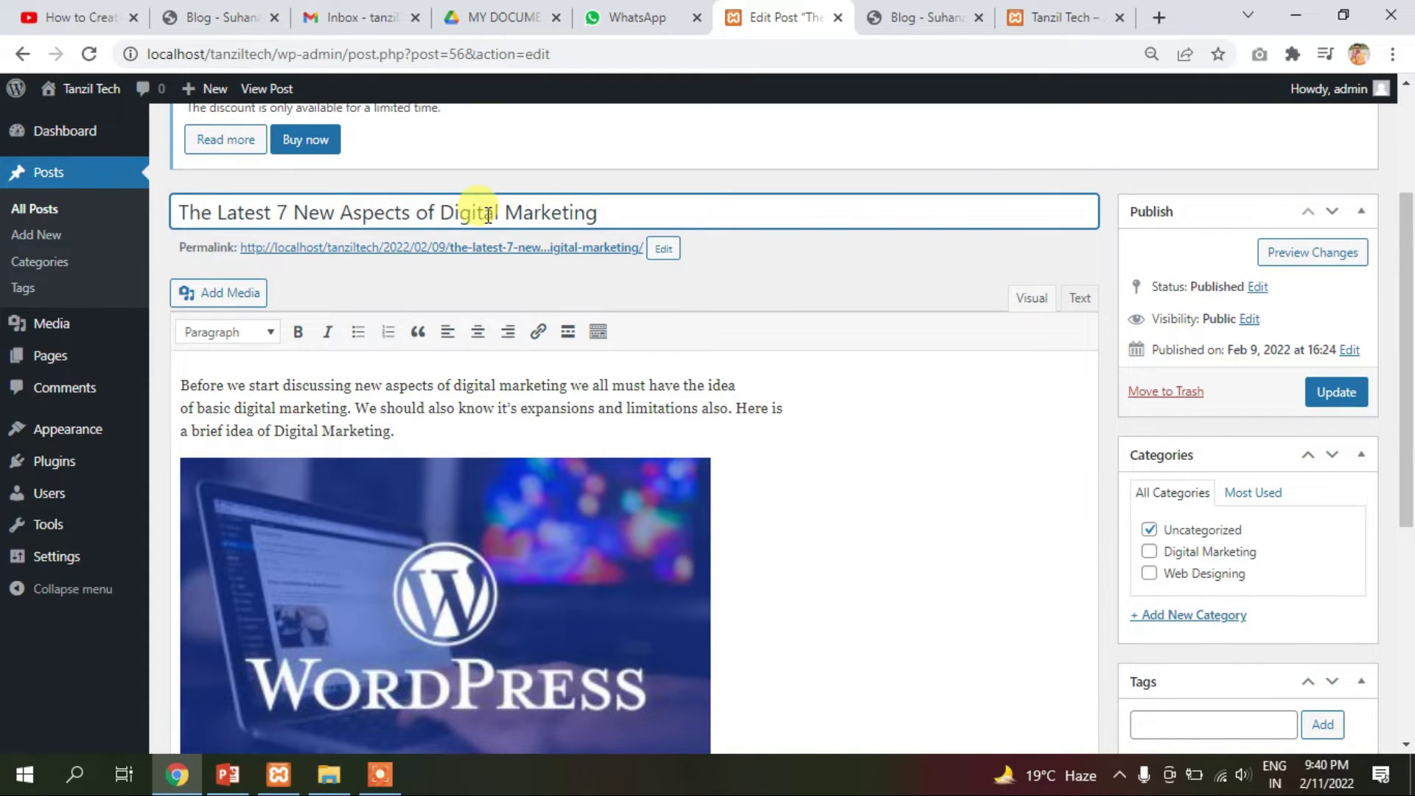
click(1149, 531)
click(1149, 553)
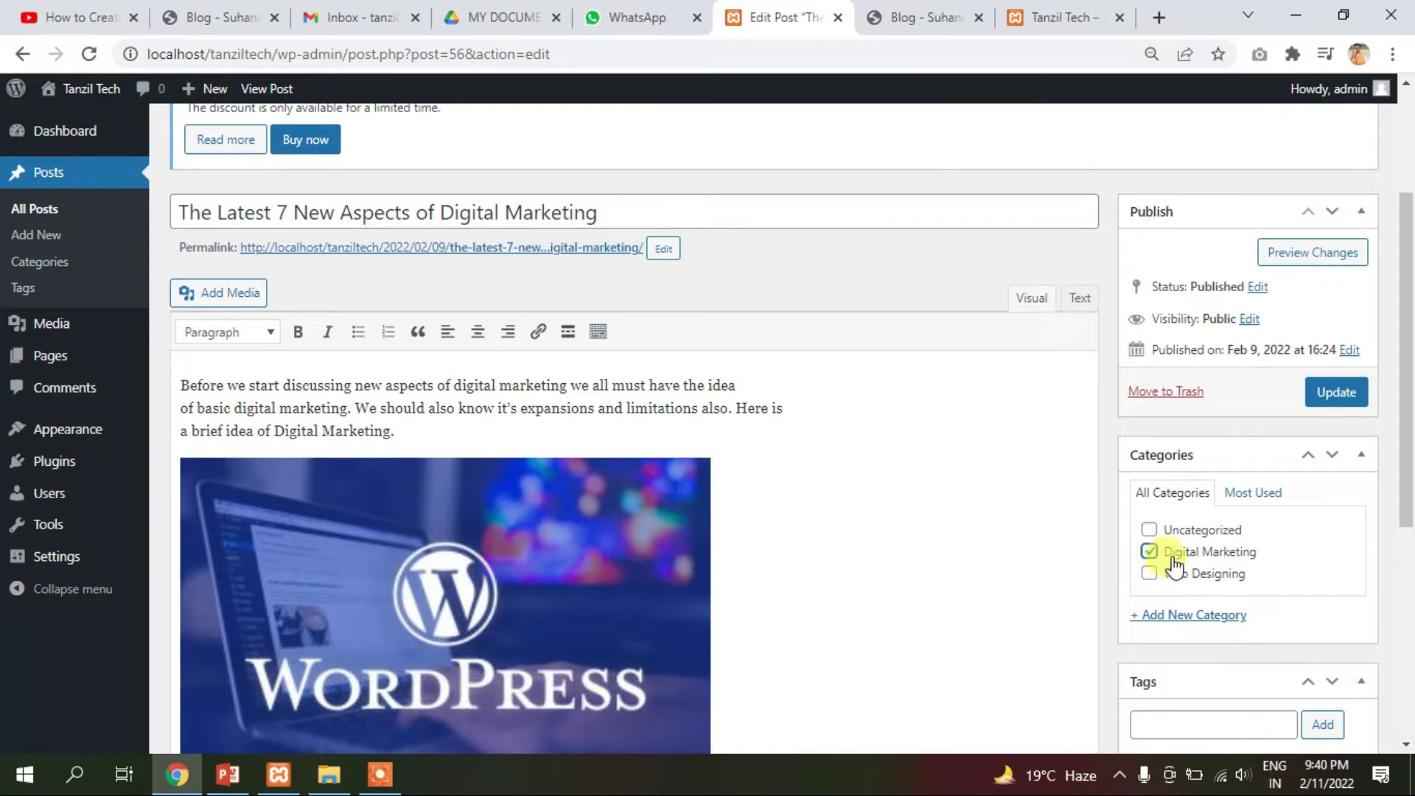
click(1342, 406)
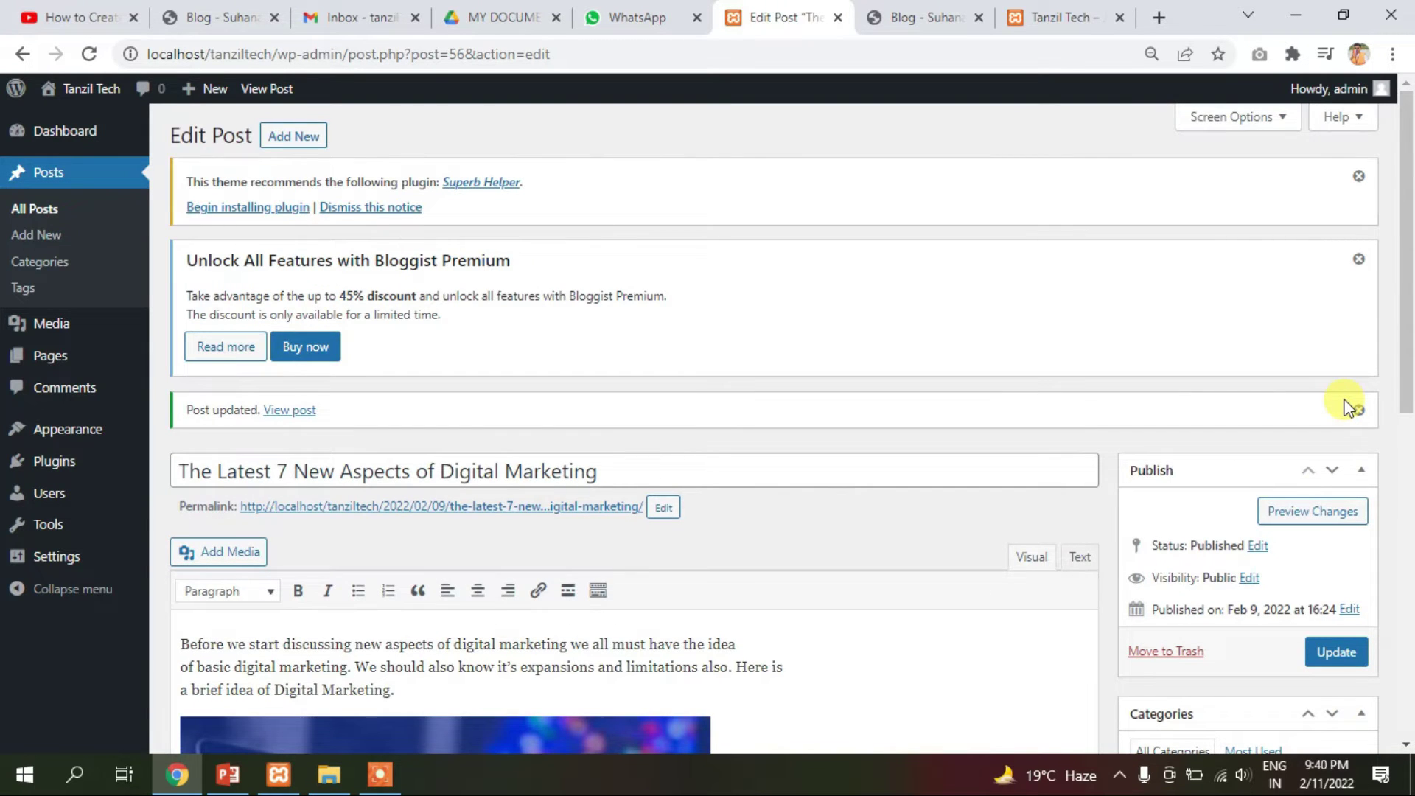
scroll(1127, 508, down, 2)
scroll(1125, 504, down, 2)
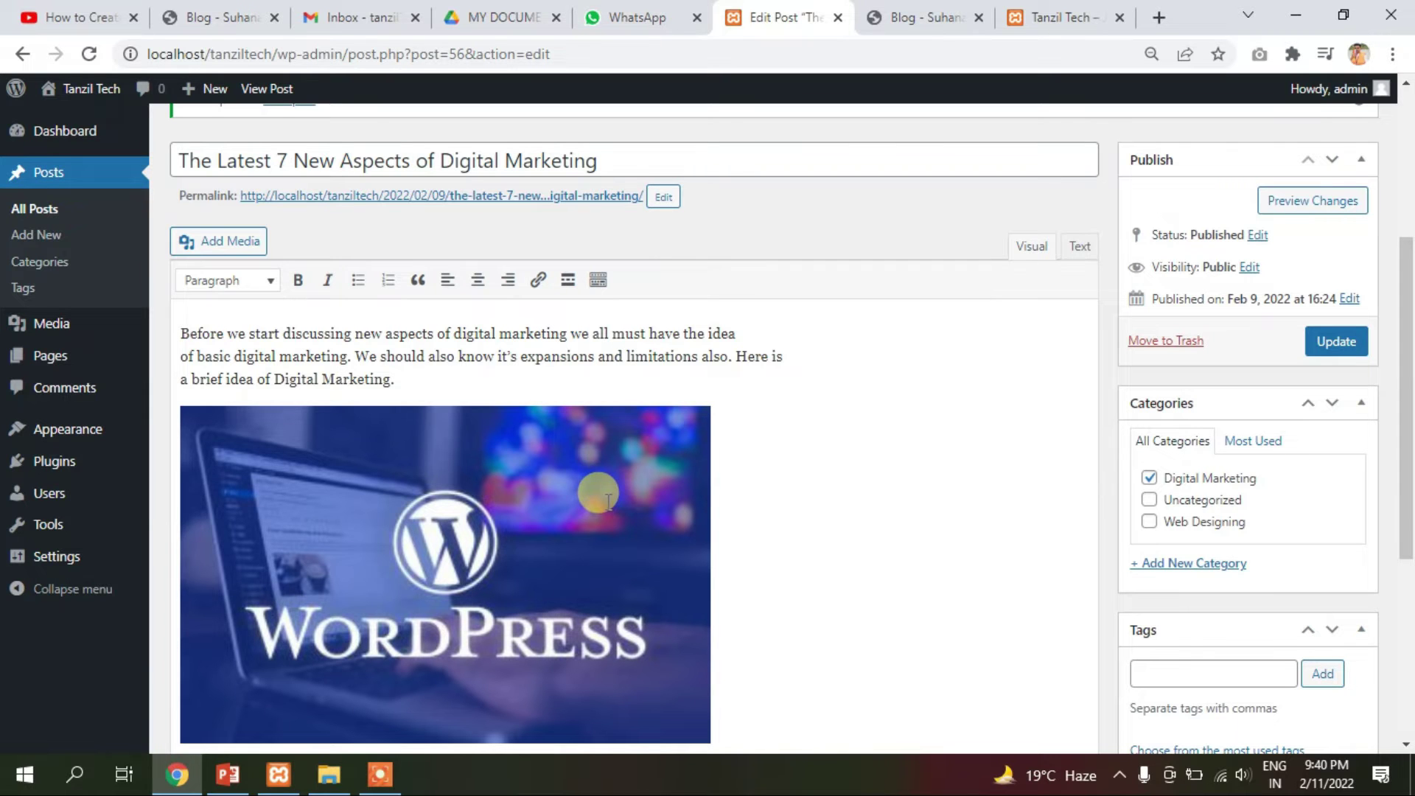
Start a new post and title it "Web Designing and its Lucrative Opportunities", copied from the matching heading on the Suhana Softech blog
click(33, 237)
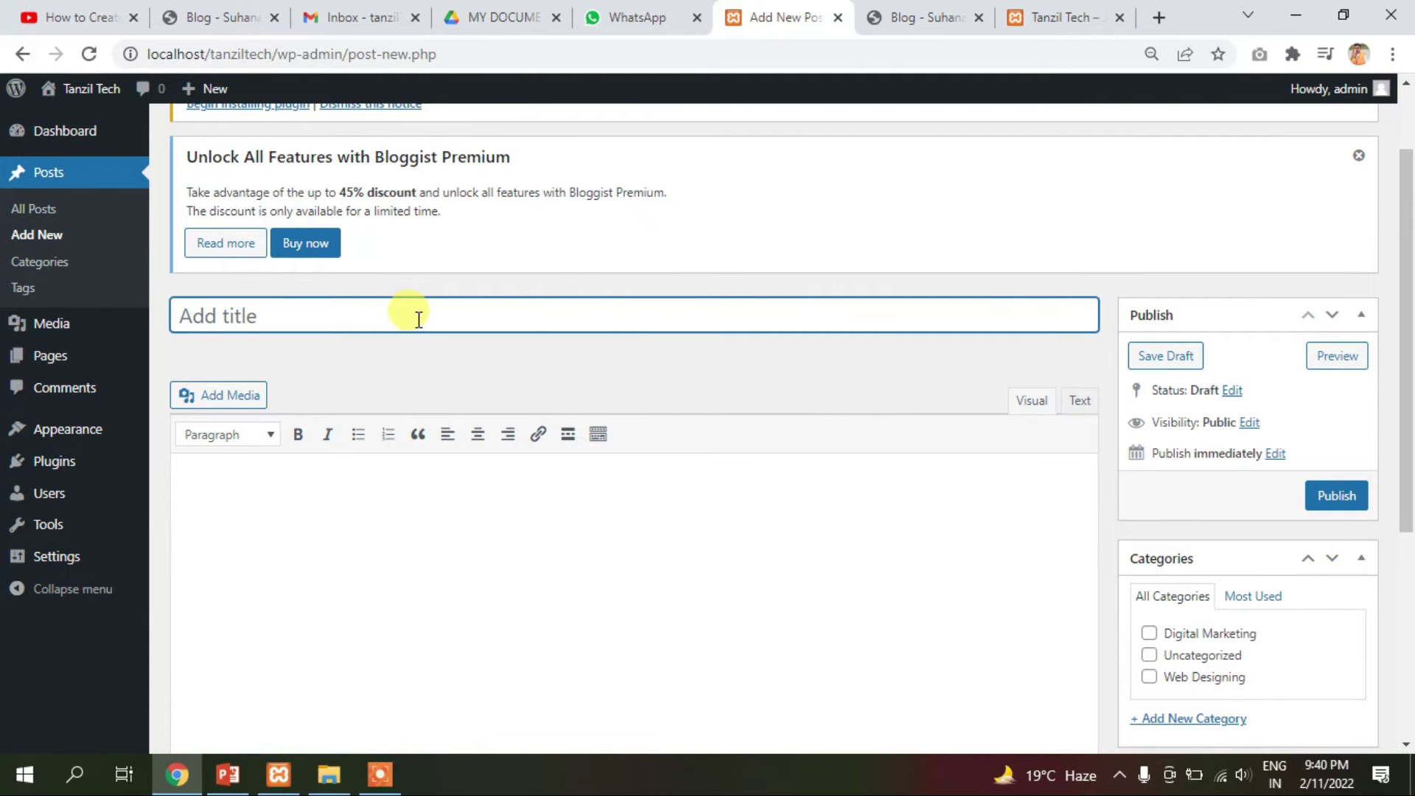
click(945, 13)
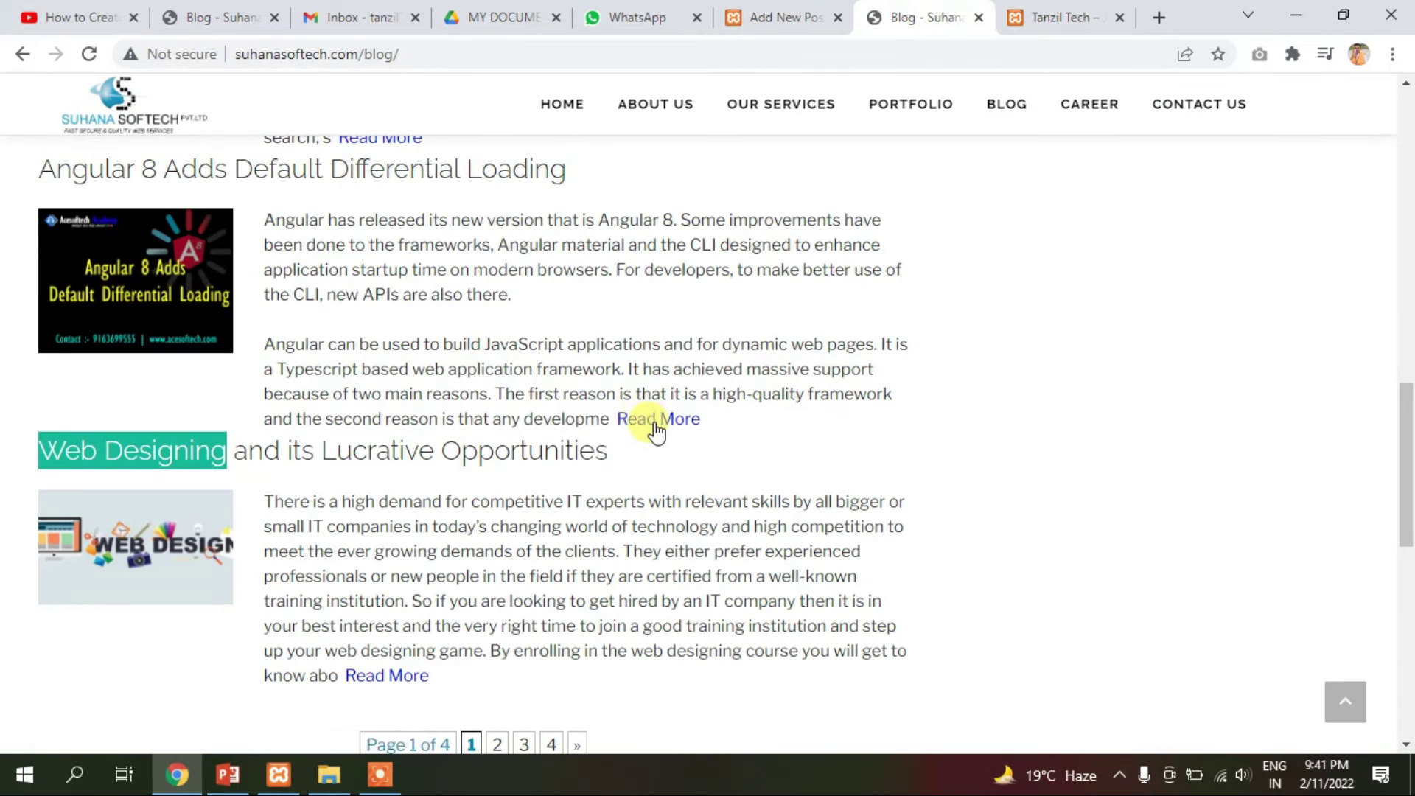
drag(625, 454, 34, 435)
key(ctrl+c)
click(774, 22)
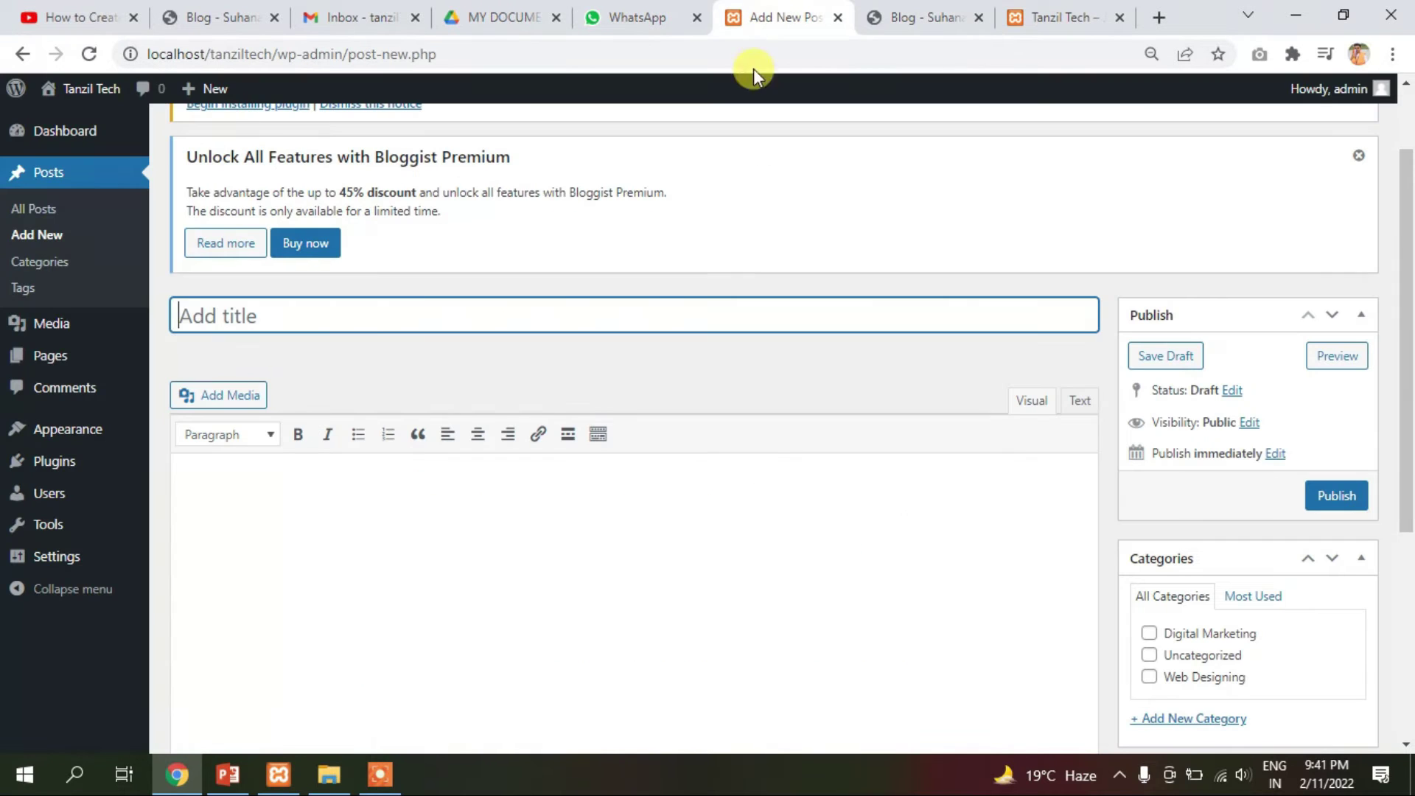
key(ctrl+v)
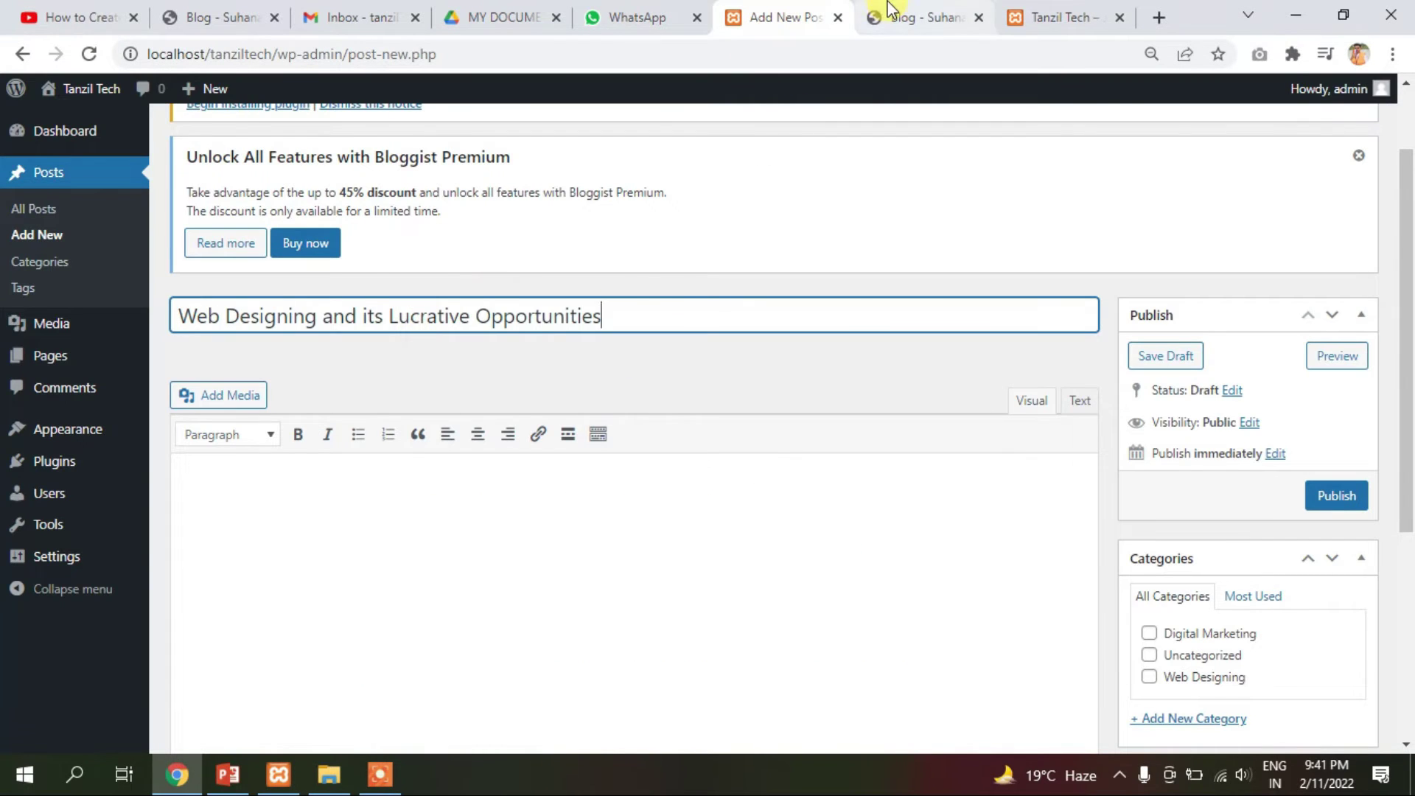
Copy the blog's Web Designing paragraph from "There is a high demand" to "web designing game." into the new post's body
click(862, 14)
scroll(577, 404, down, 1)
drag(274, 400, 493, 542)
key(ctrl+c)
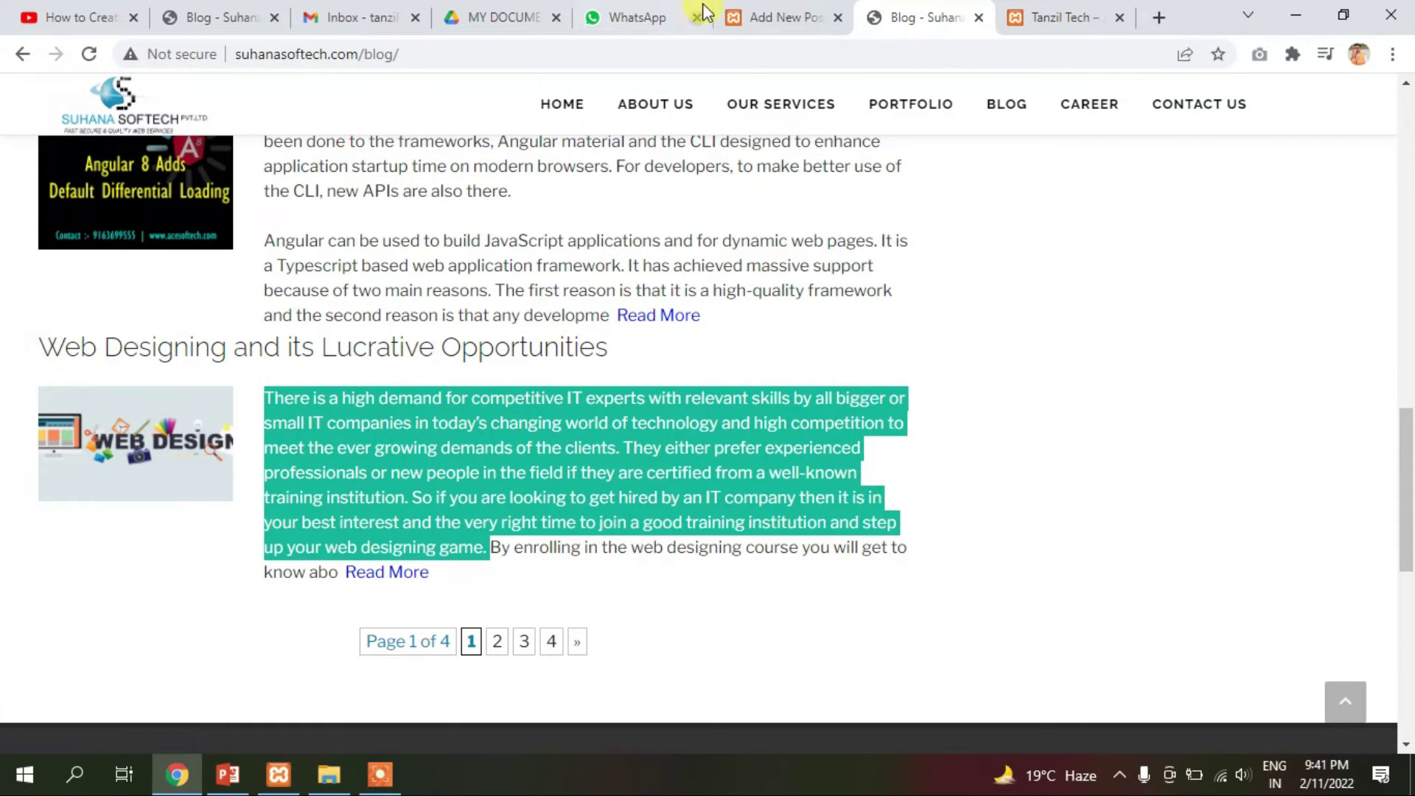
key(ctrl+shift+Tab)
scroll(589, 387, down, 2)
click(808, 315)
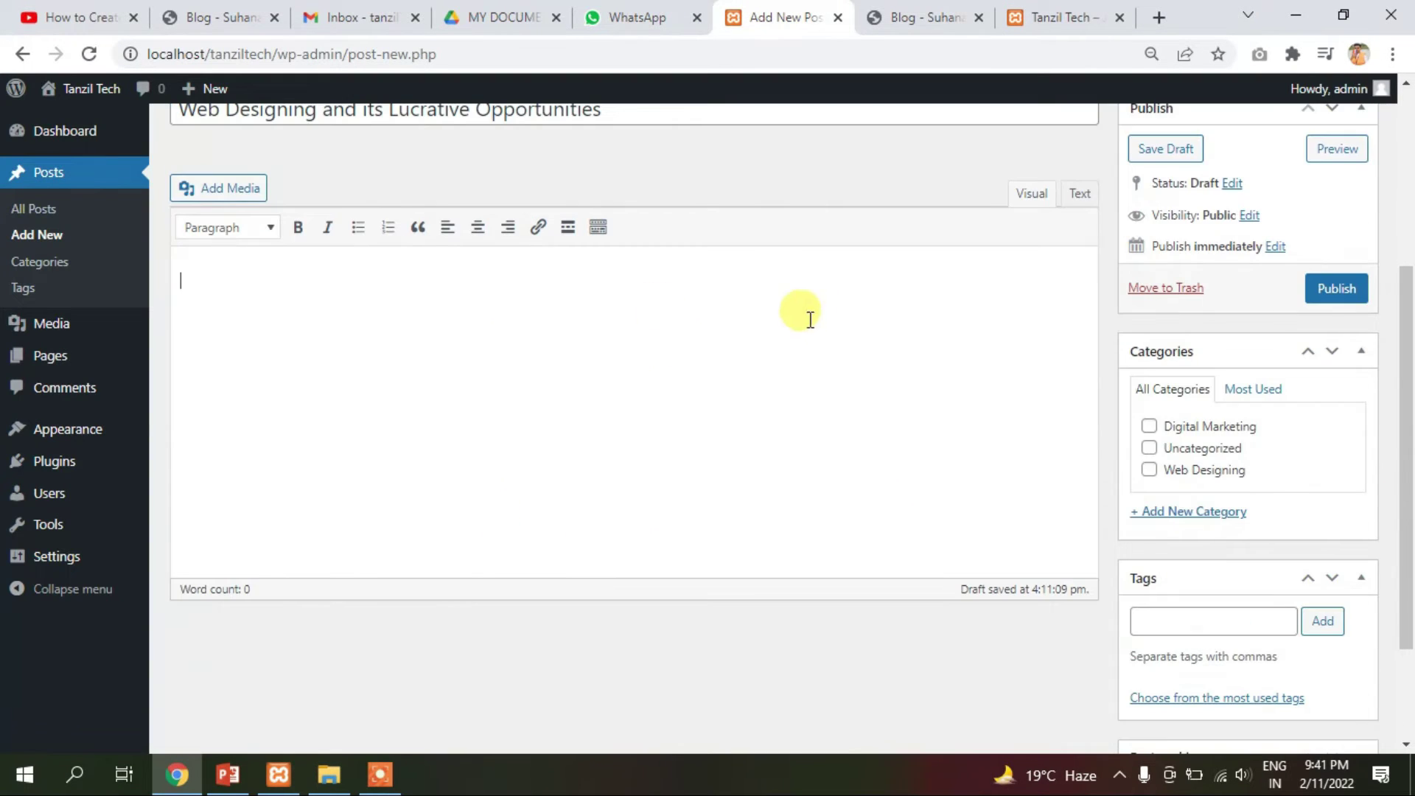
key(ctrl+v)
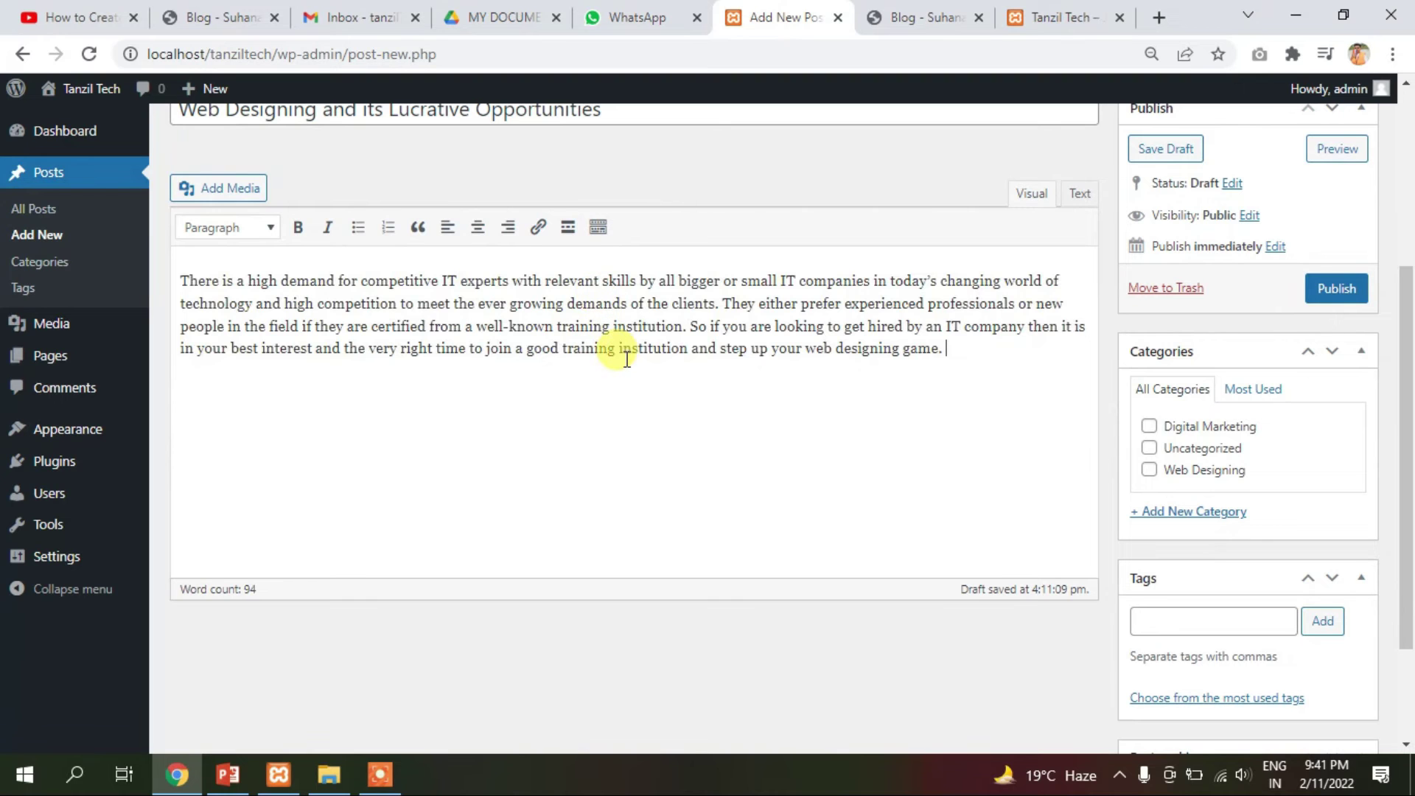
Add two more copies of the paragraph below the first one, separated by blank lines
key(ctrl+v)
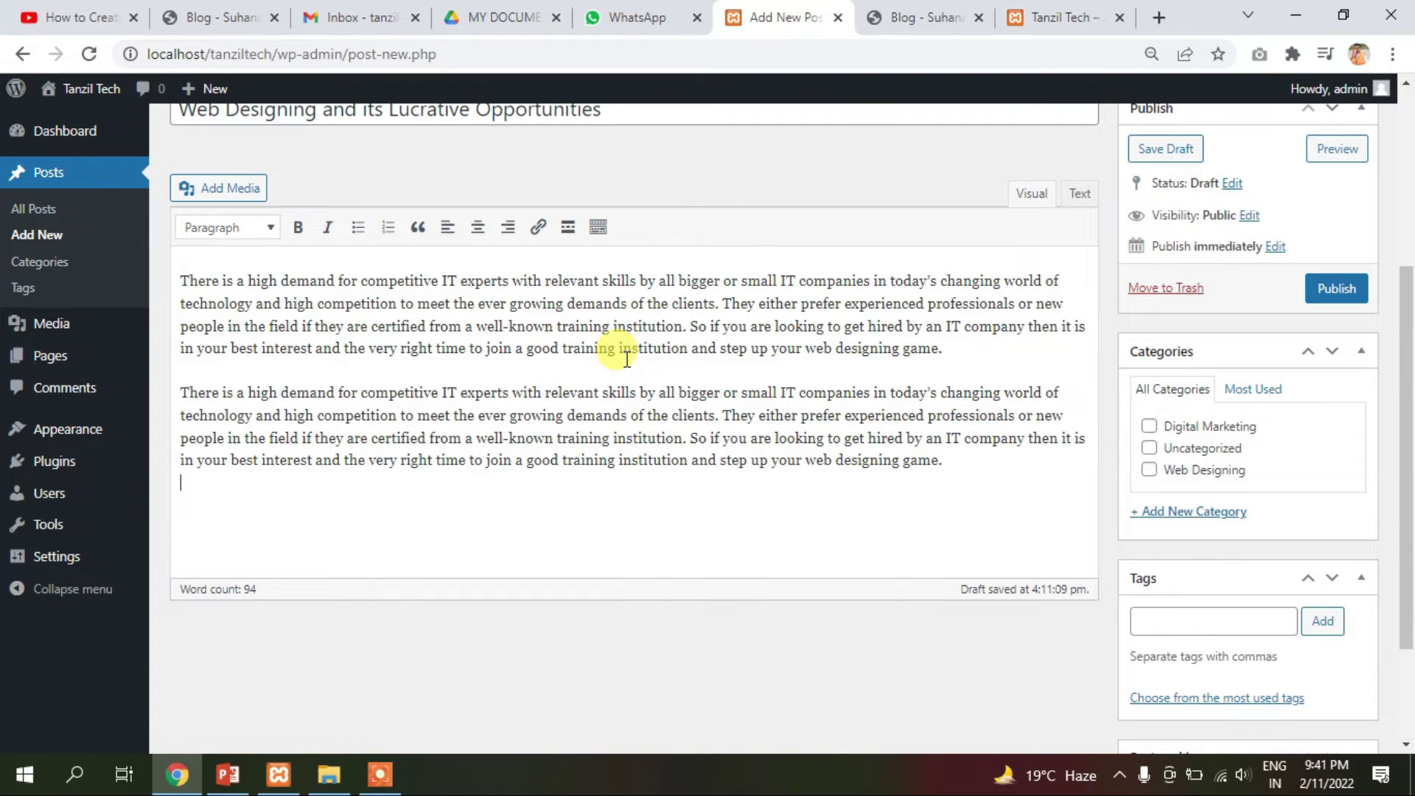
key(super+space)
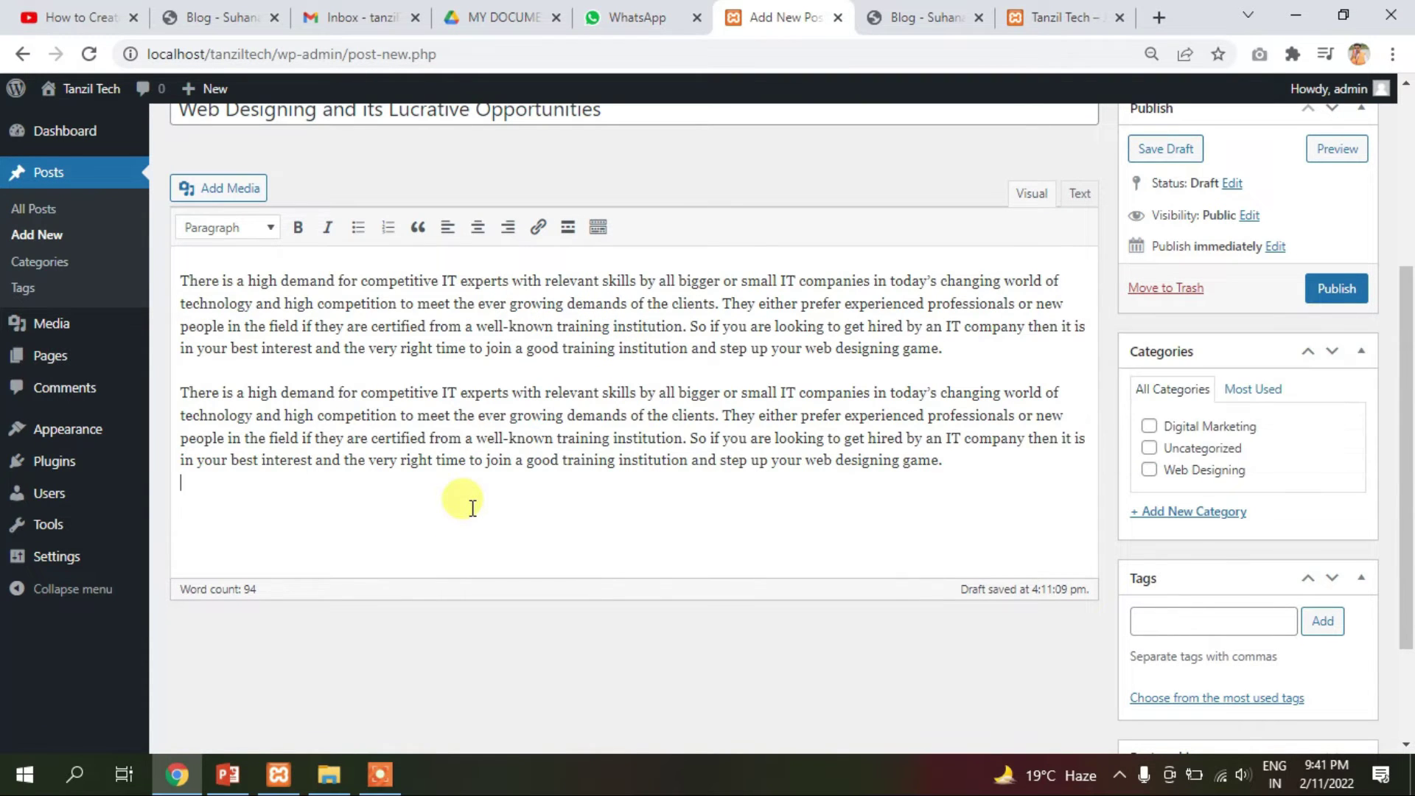
key(Return)
key(ctrl+v)
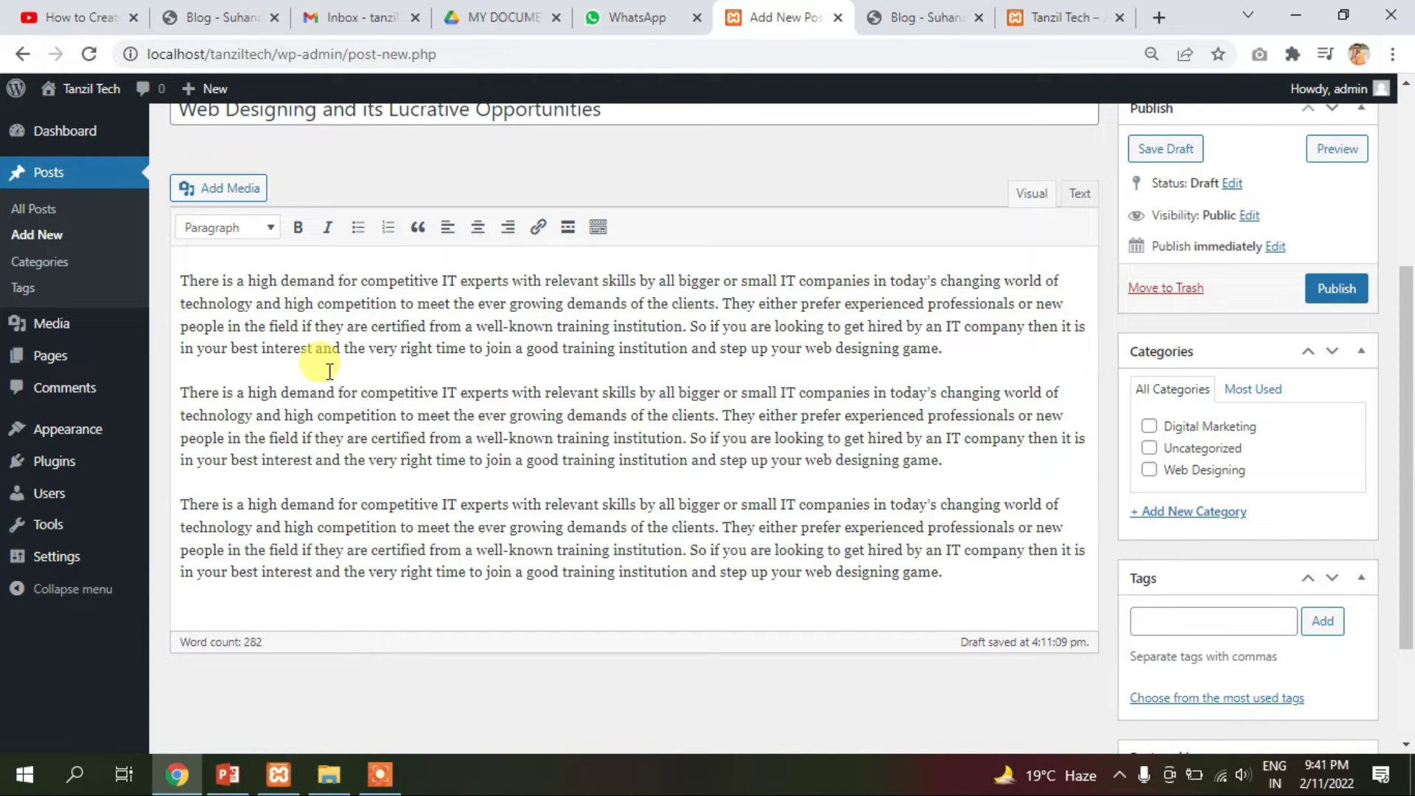
Insert WordPress-Design-Considerations.jpg from the media library below the first paragraph and enlarge it to most of the text width
click(238, 198)
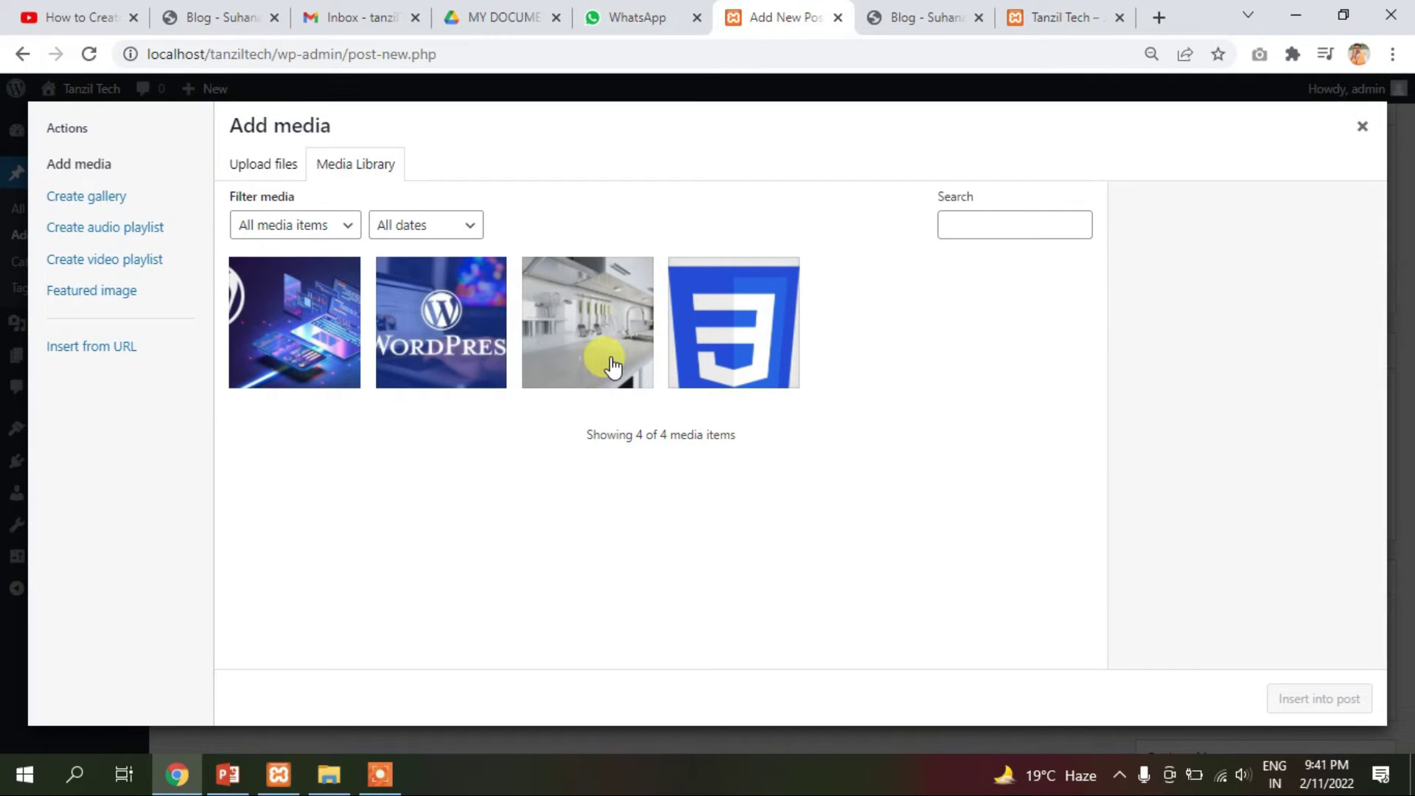
click(302, 331)
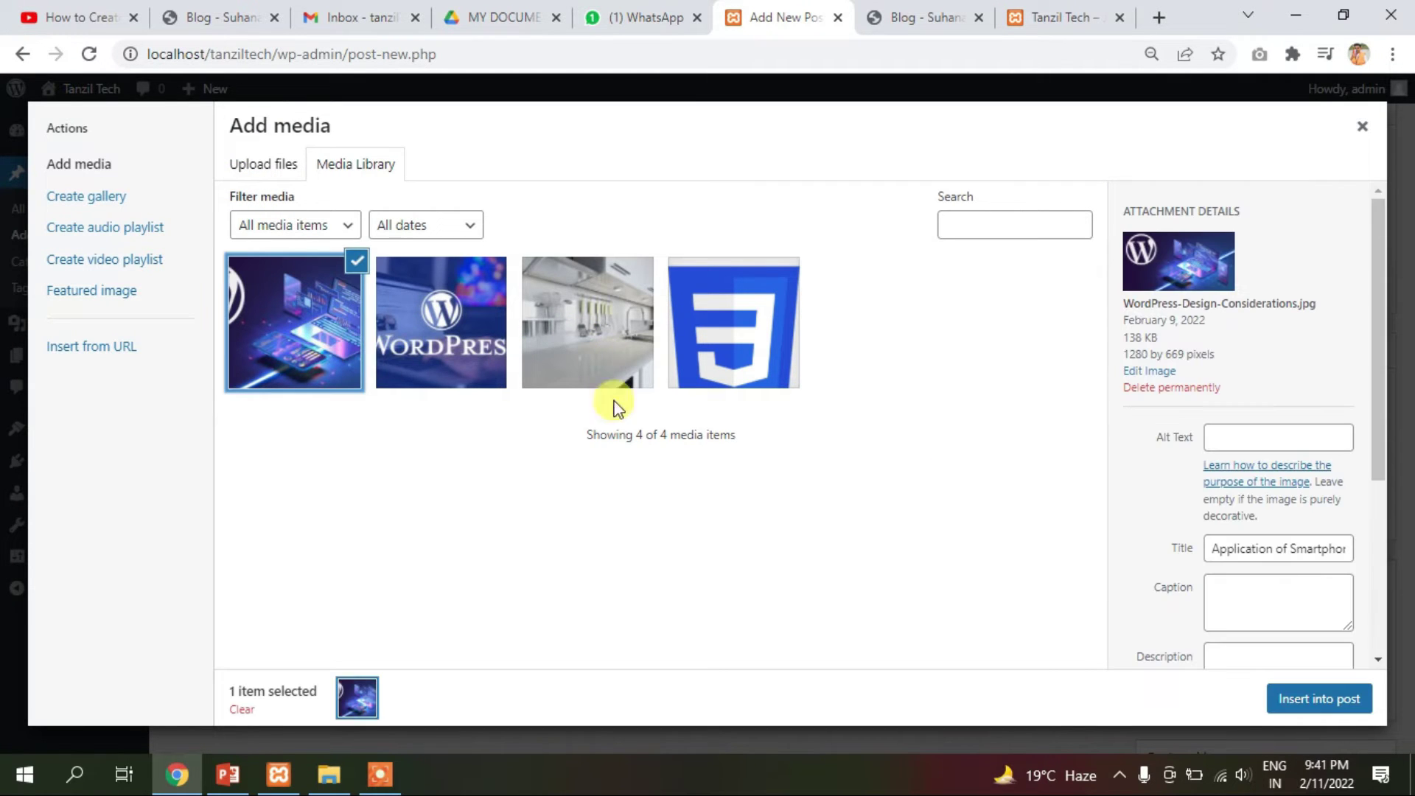
click(1319, 698)
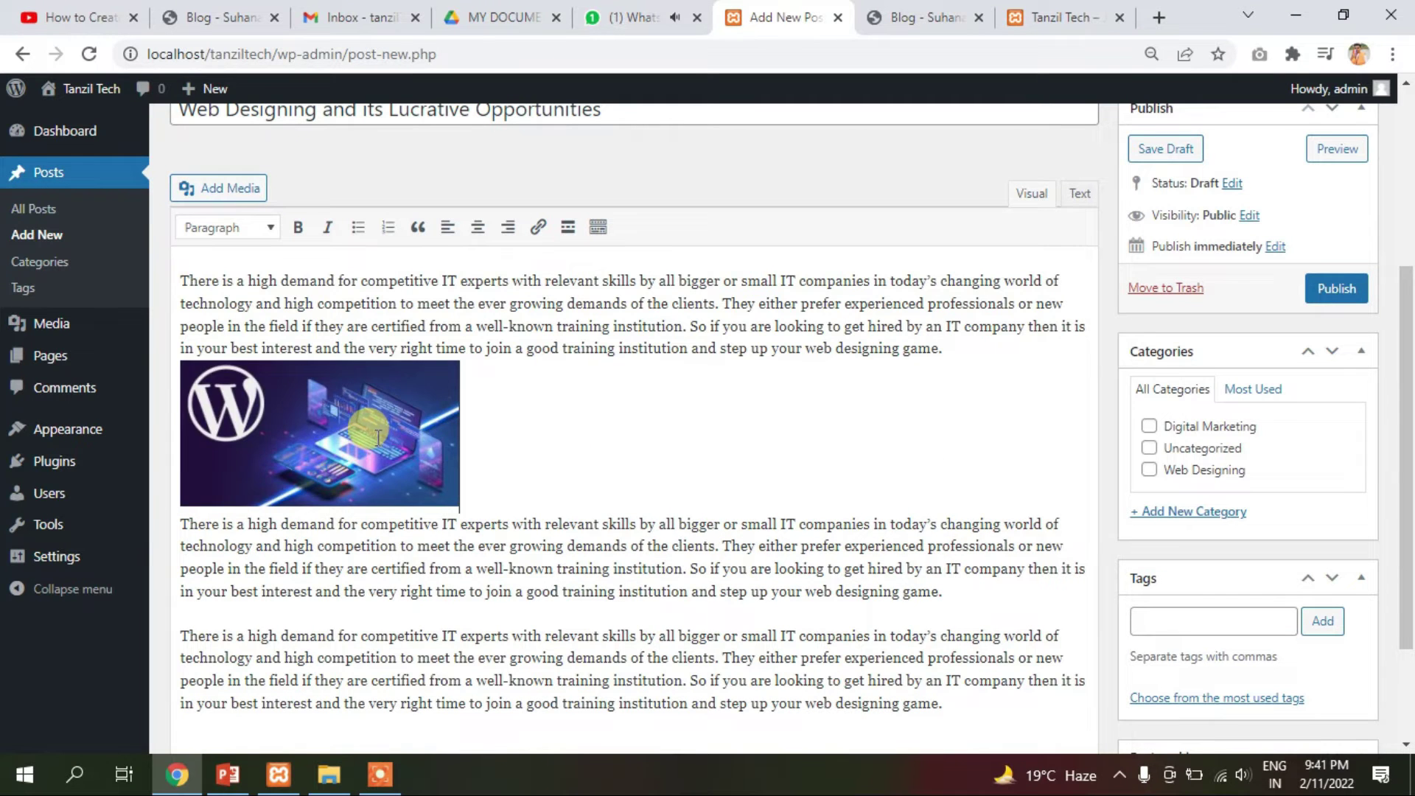
click(378, 436)
drag(458, 506, 892, 634)
scroll(880, 490, down, 1)
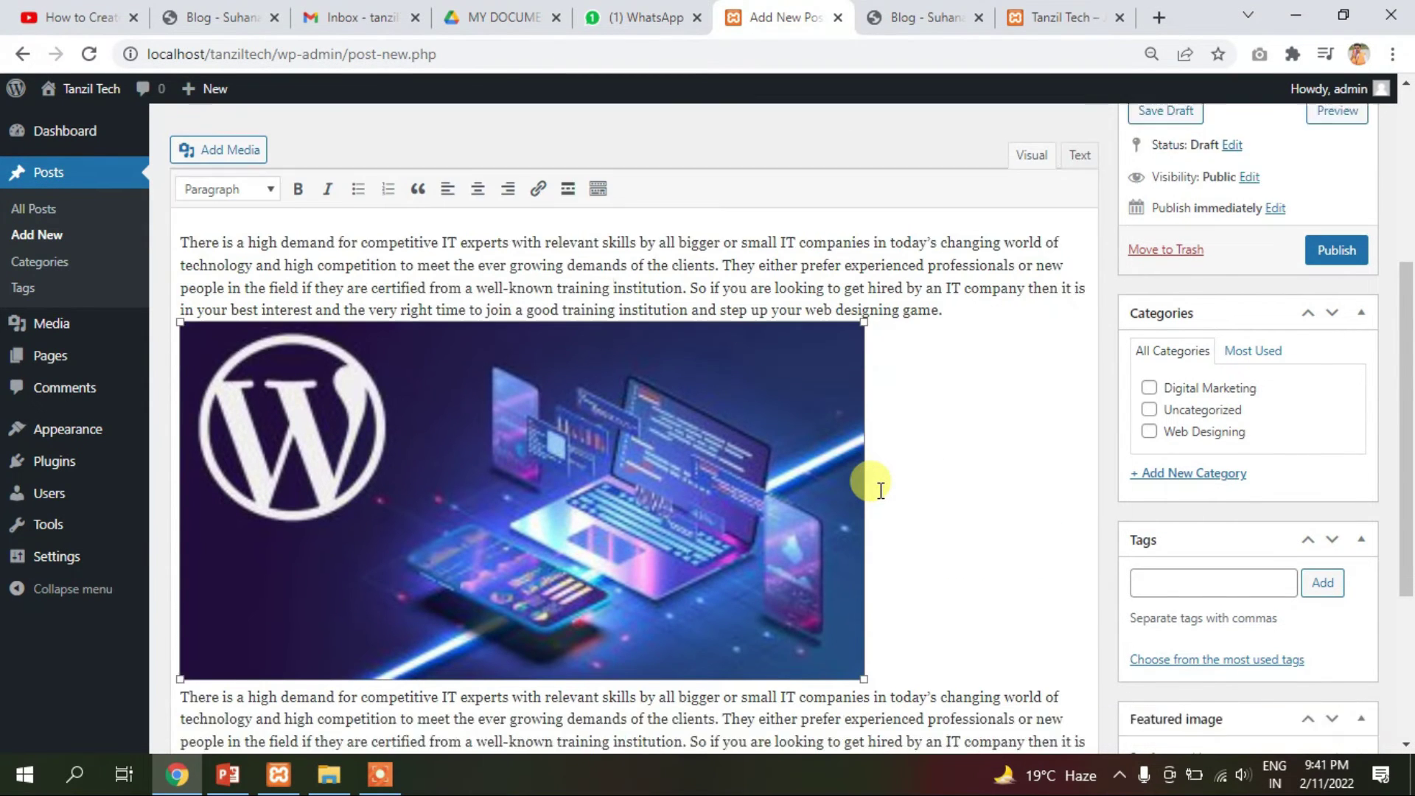
scroll(880, 490, down, 2)
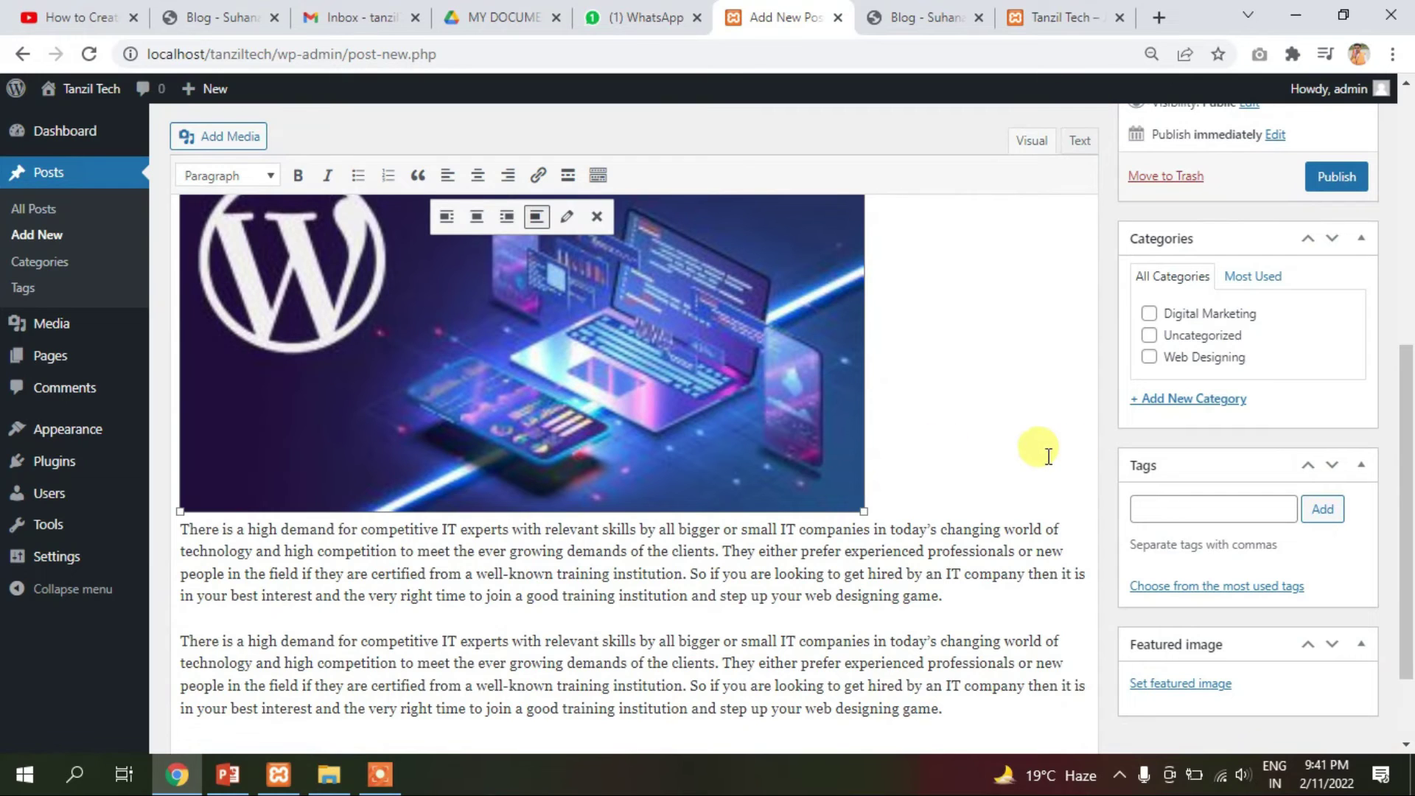
scroll(921, 480, up, 3)
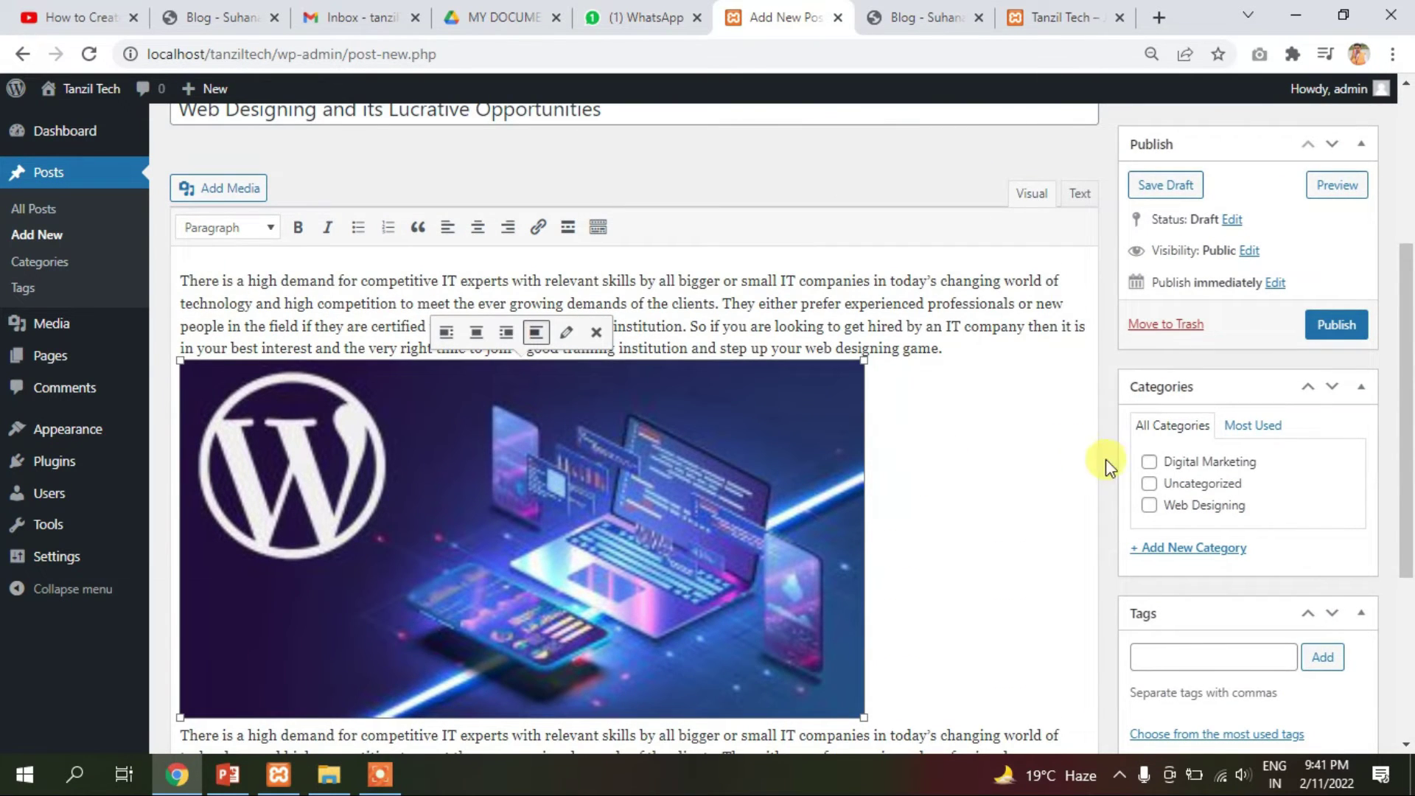
Upload 149006_b92e_8.jpg from the Desktop and set it as the post's featured image
scroll(1110, 458, down, 4)
click(1174, 684)
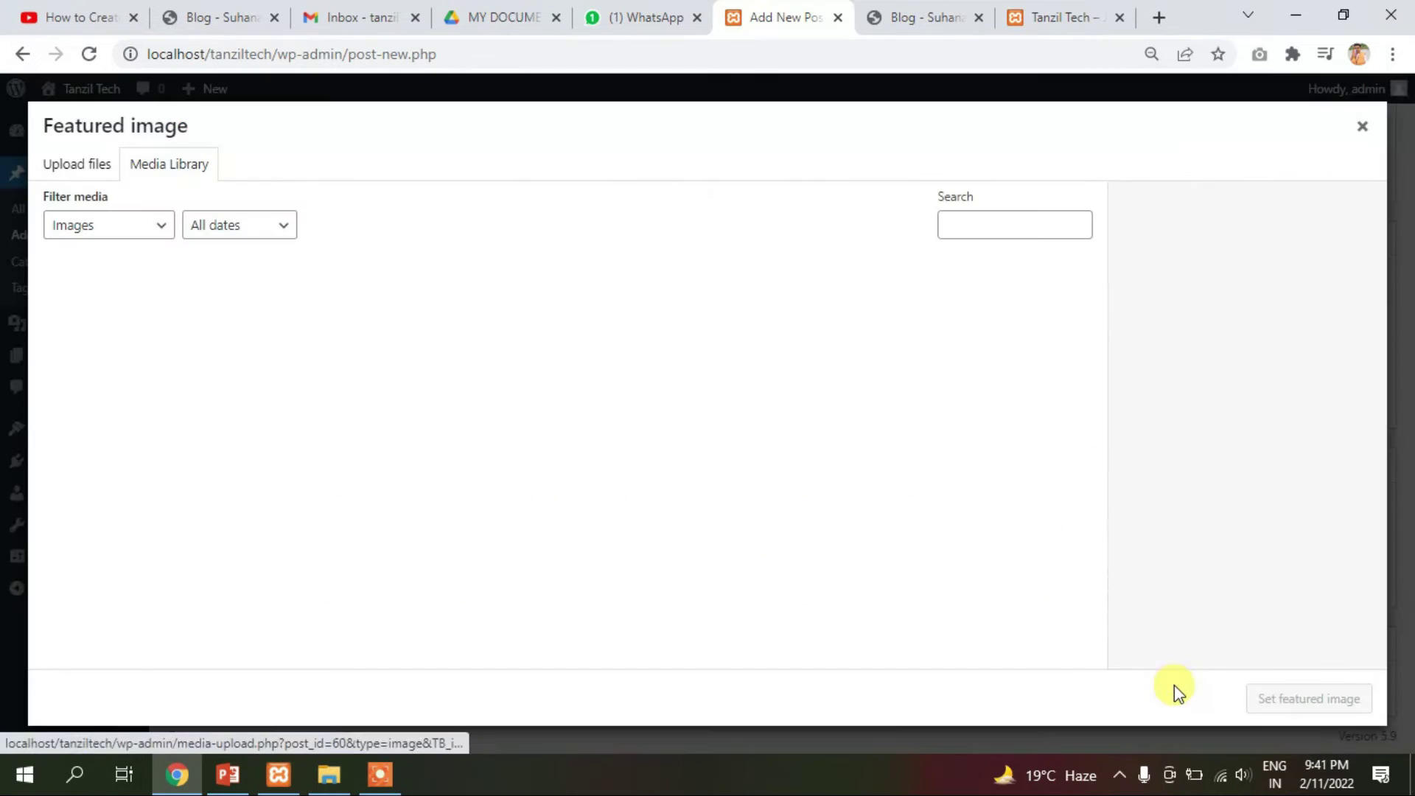
click(75, 170)
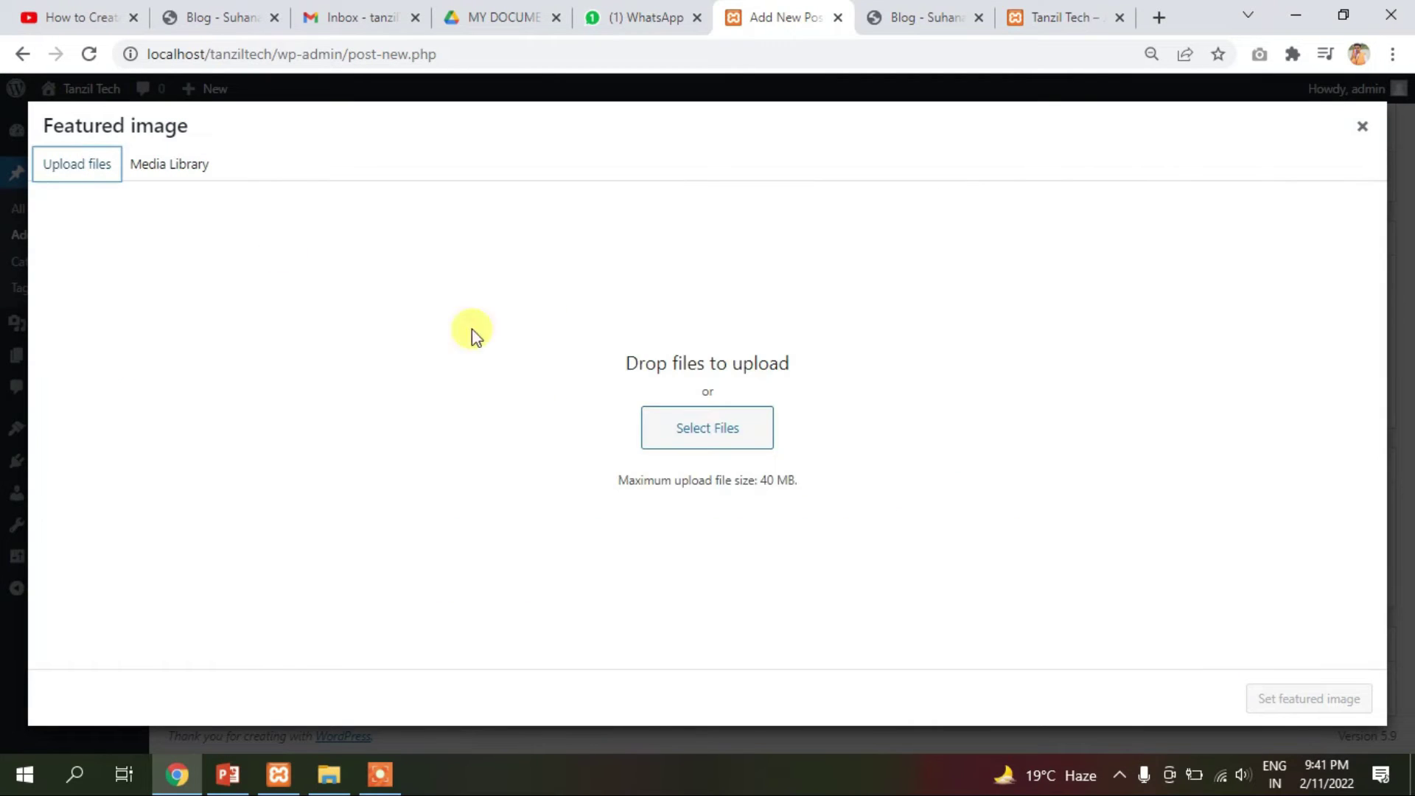
click(729, 429)
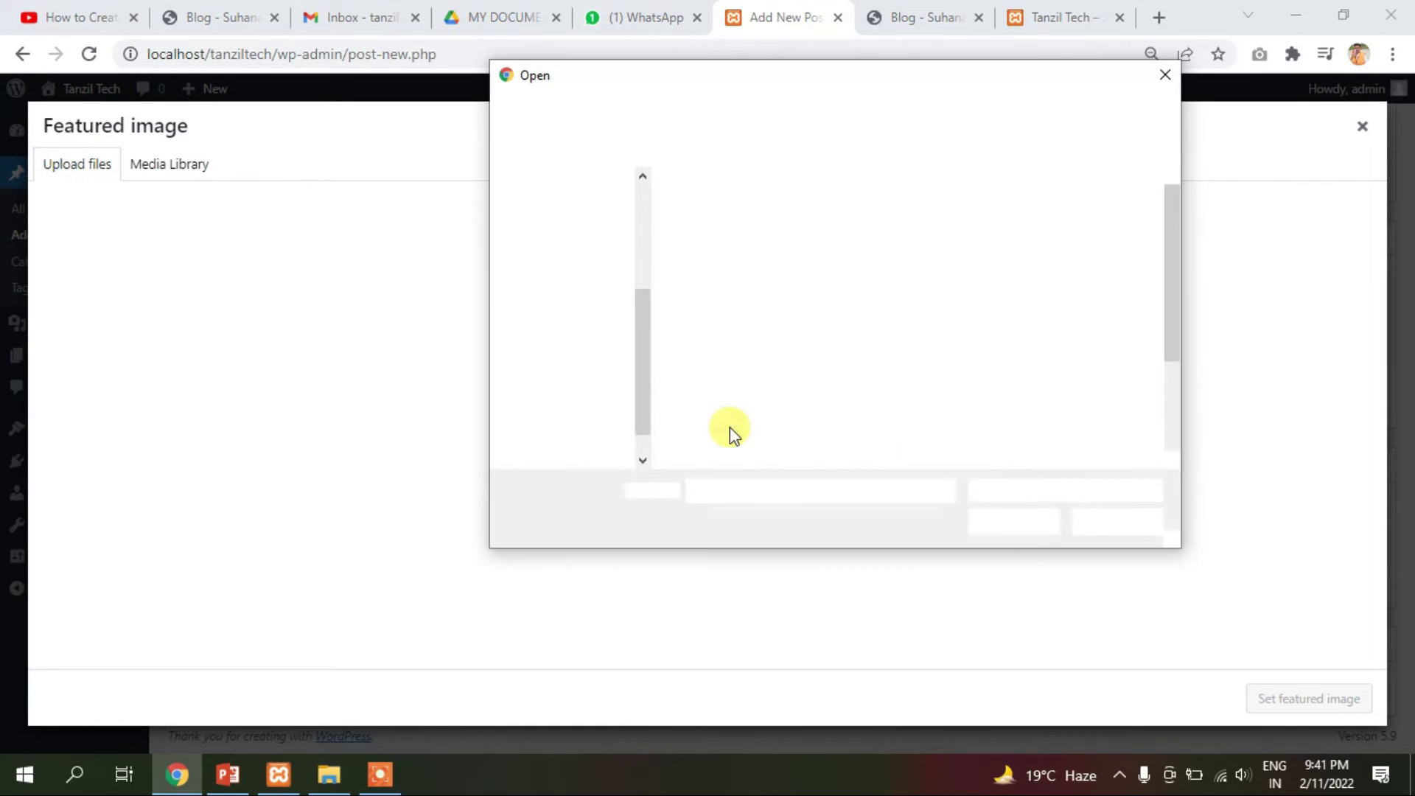
scroll(992, 262, down, 1)
scroll(833, 376, down, 1)
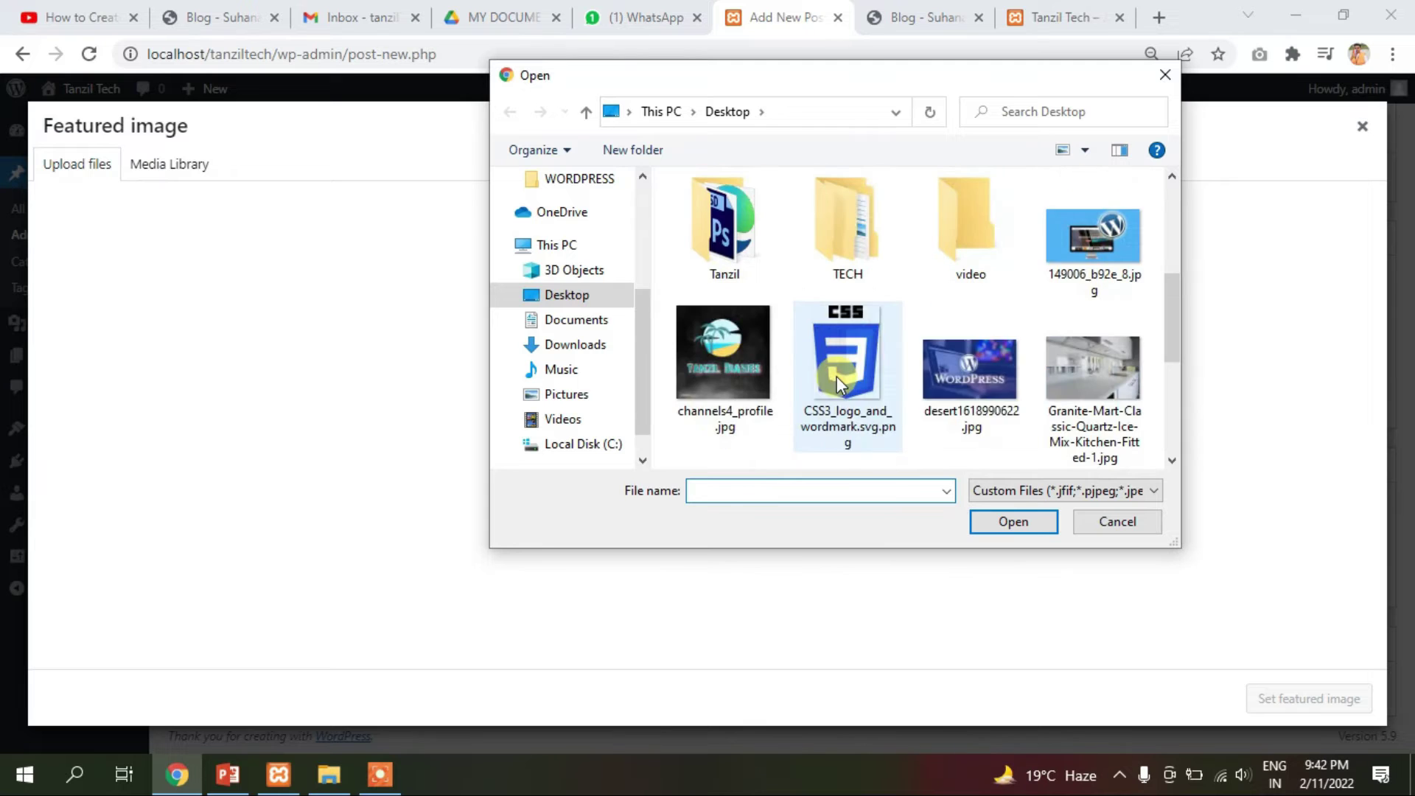
scroll(943, 441, down, 1)
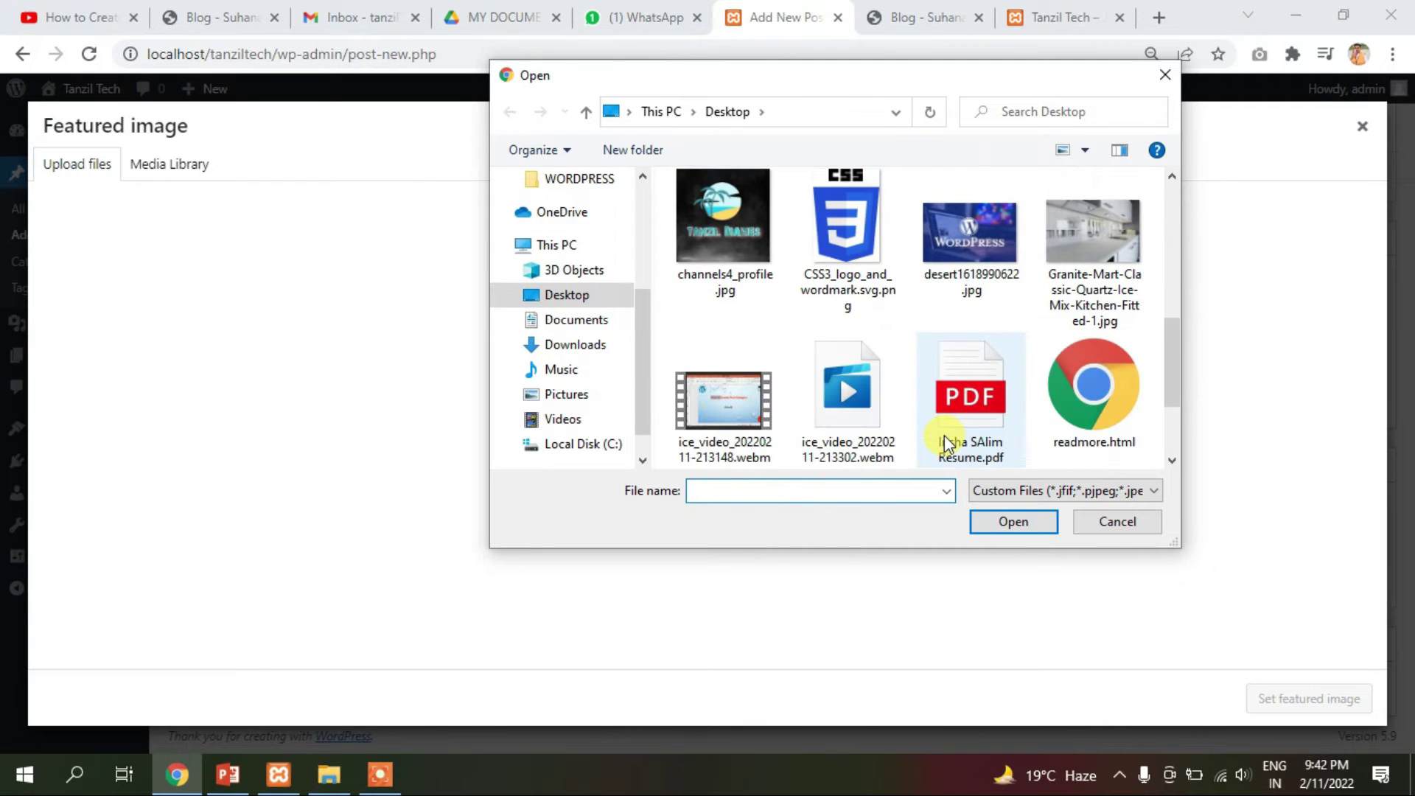
scroll(944, 435, up, 1)
click(1083, 243)
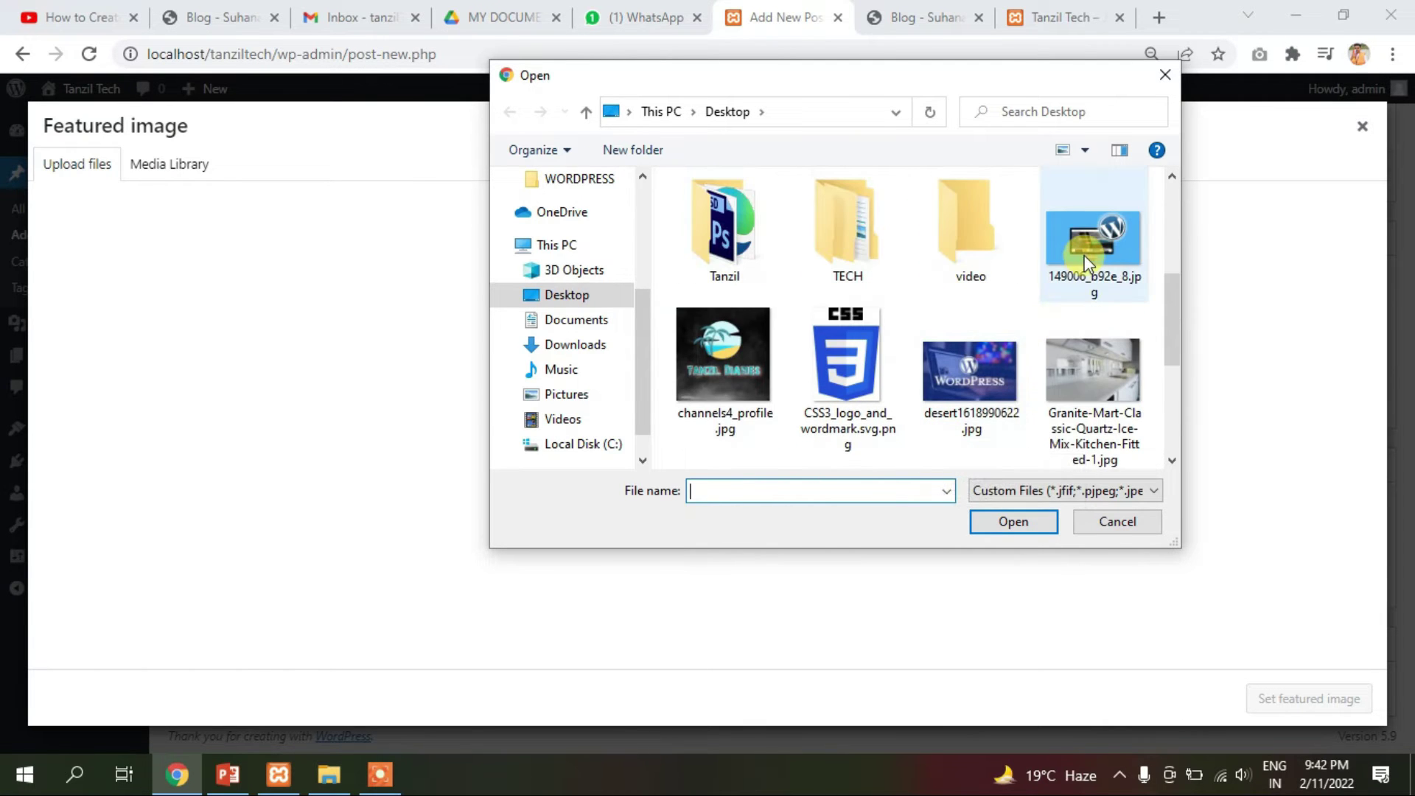
click(1002, 520)
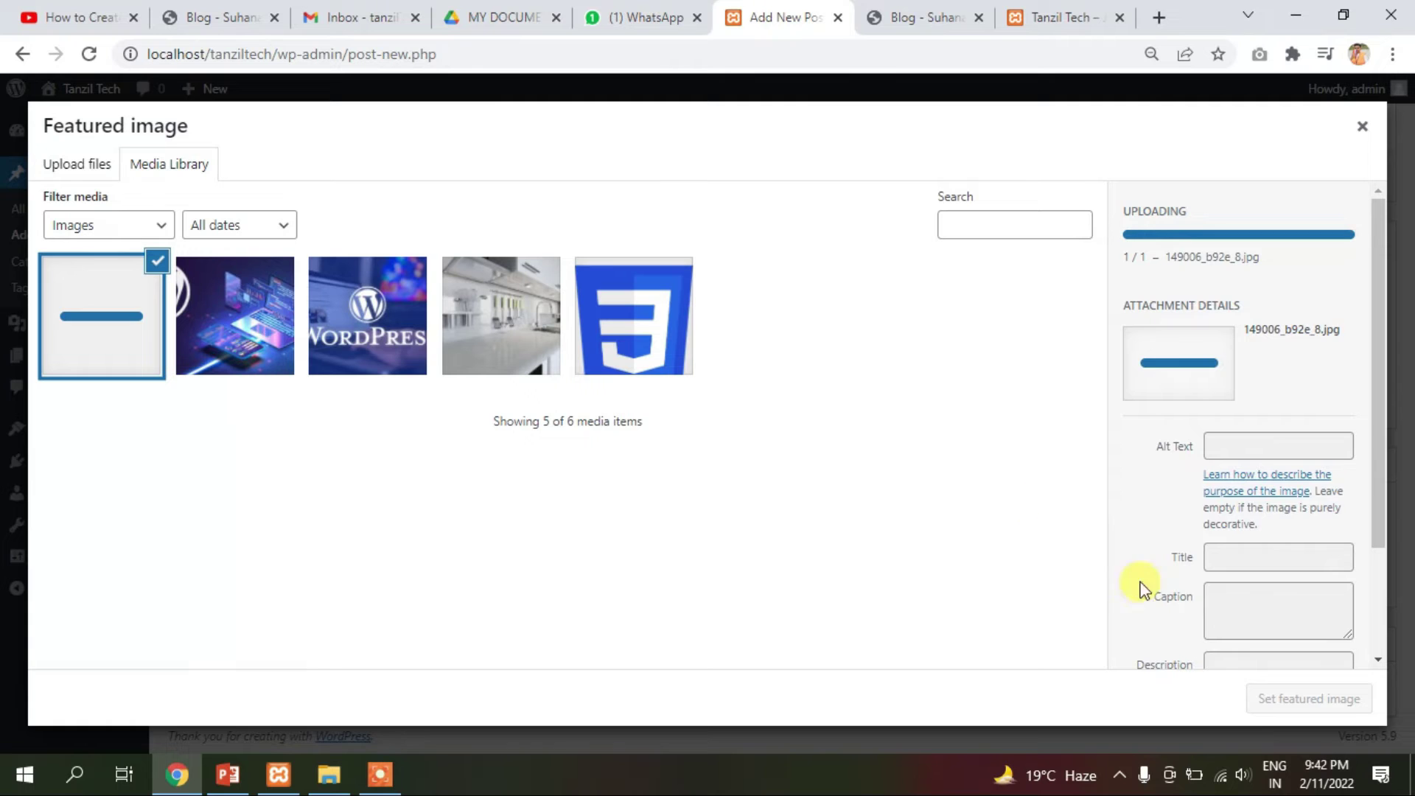
scroll(1179, 612, down, 1)
click(1309, 697)
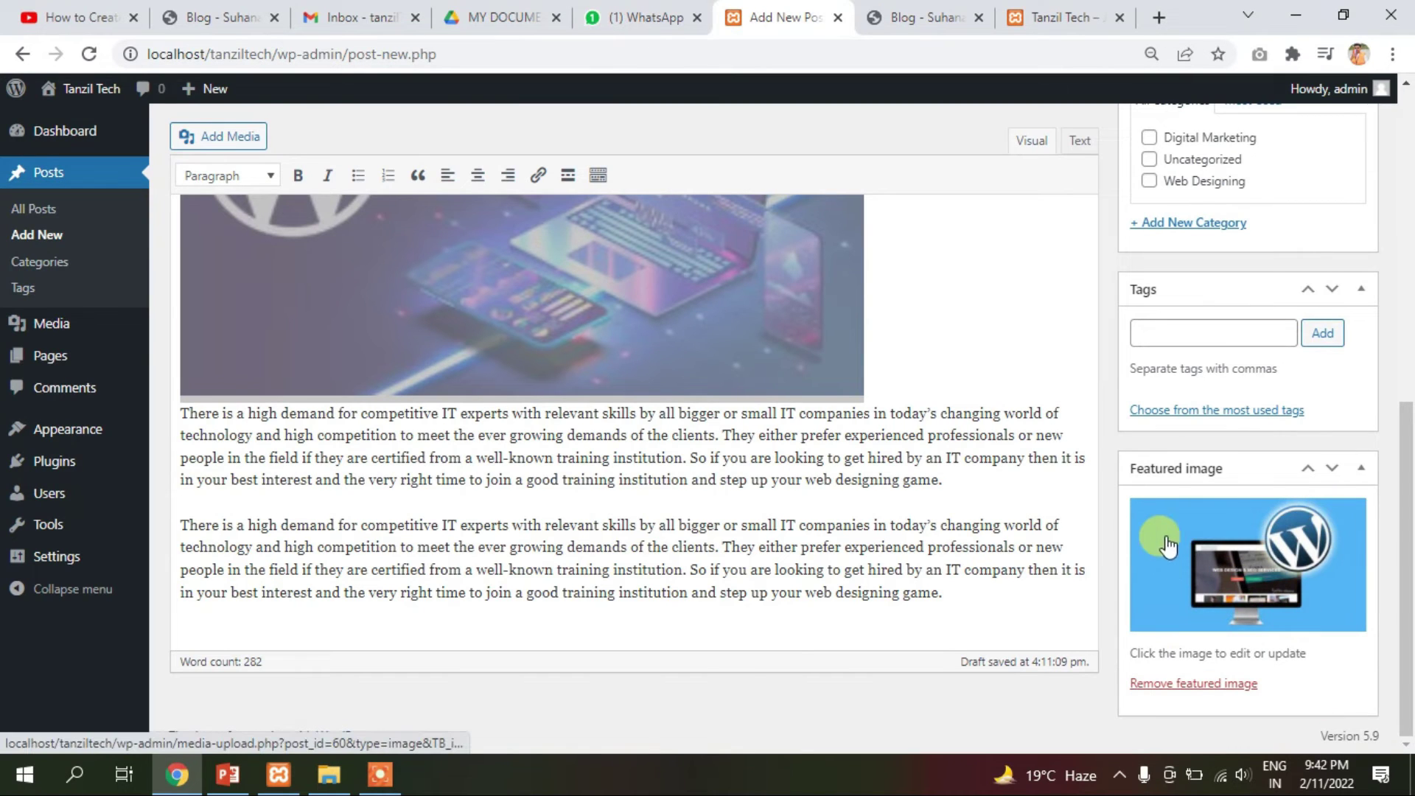
Assign the post to the Web Designing category and publish it
scroll(1171, 563, up, 6)
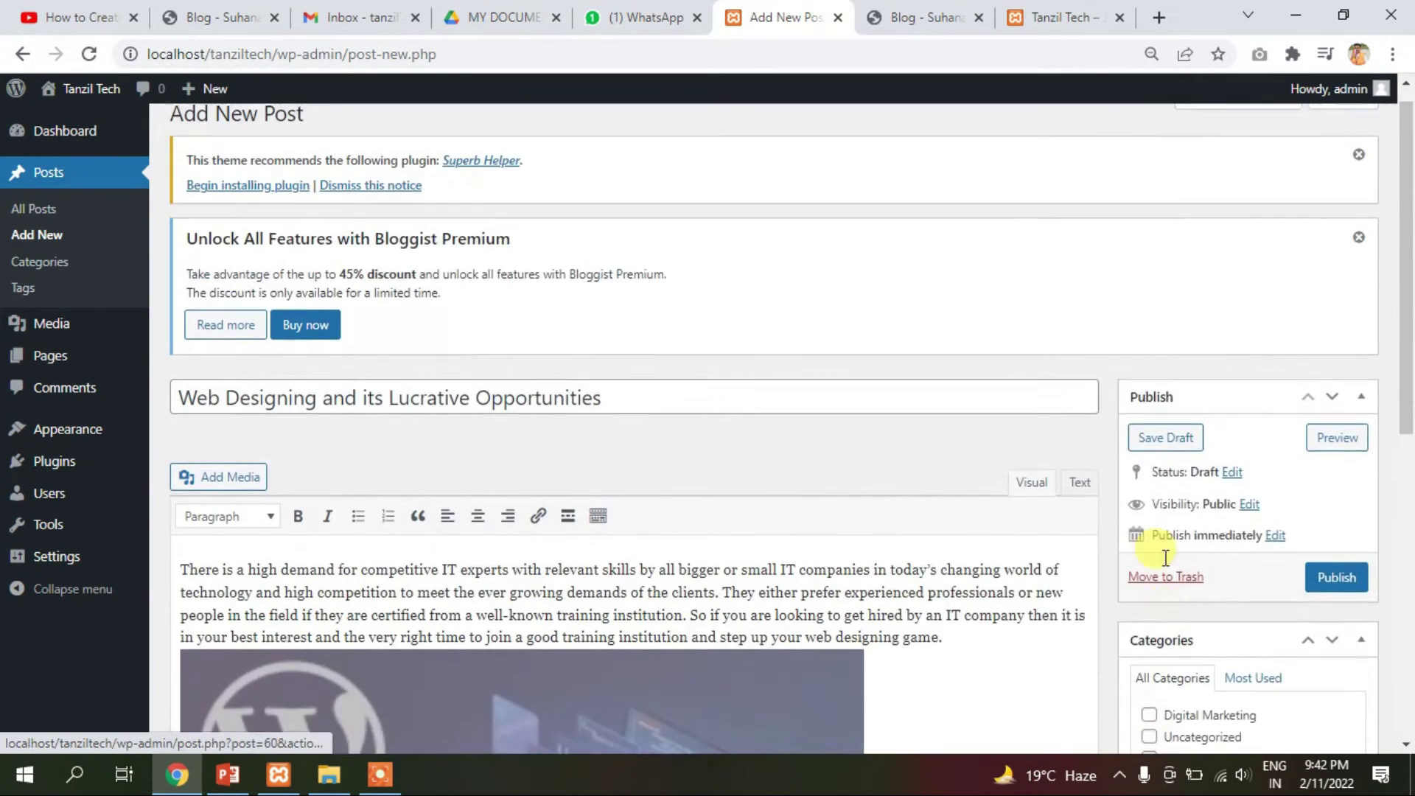
scroll(1262, 561, down, 3)
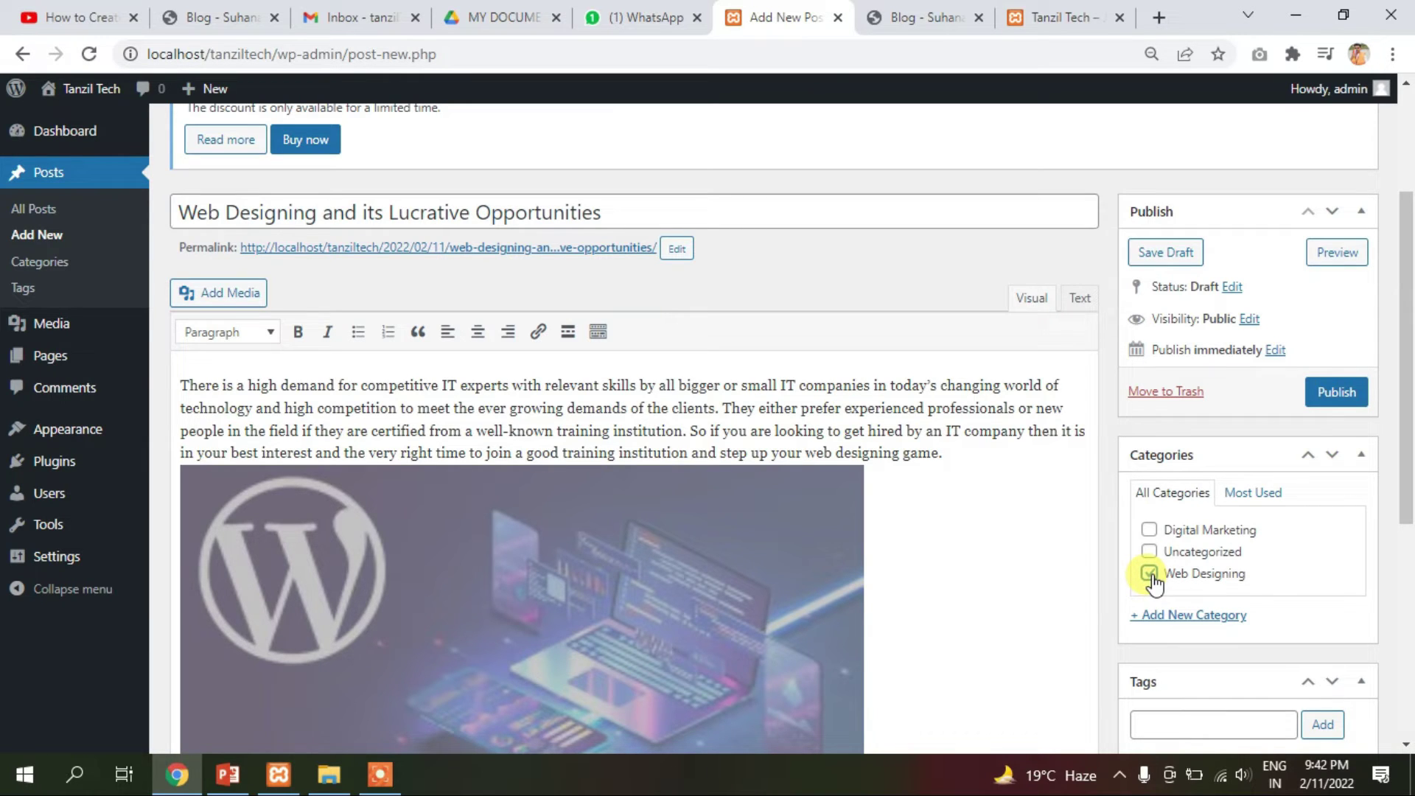
click(1336, 393)
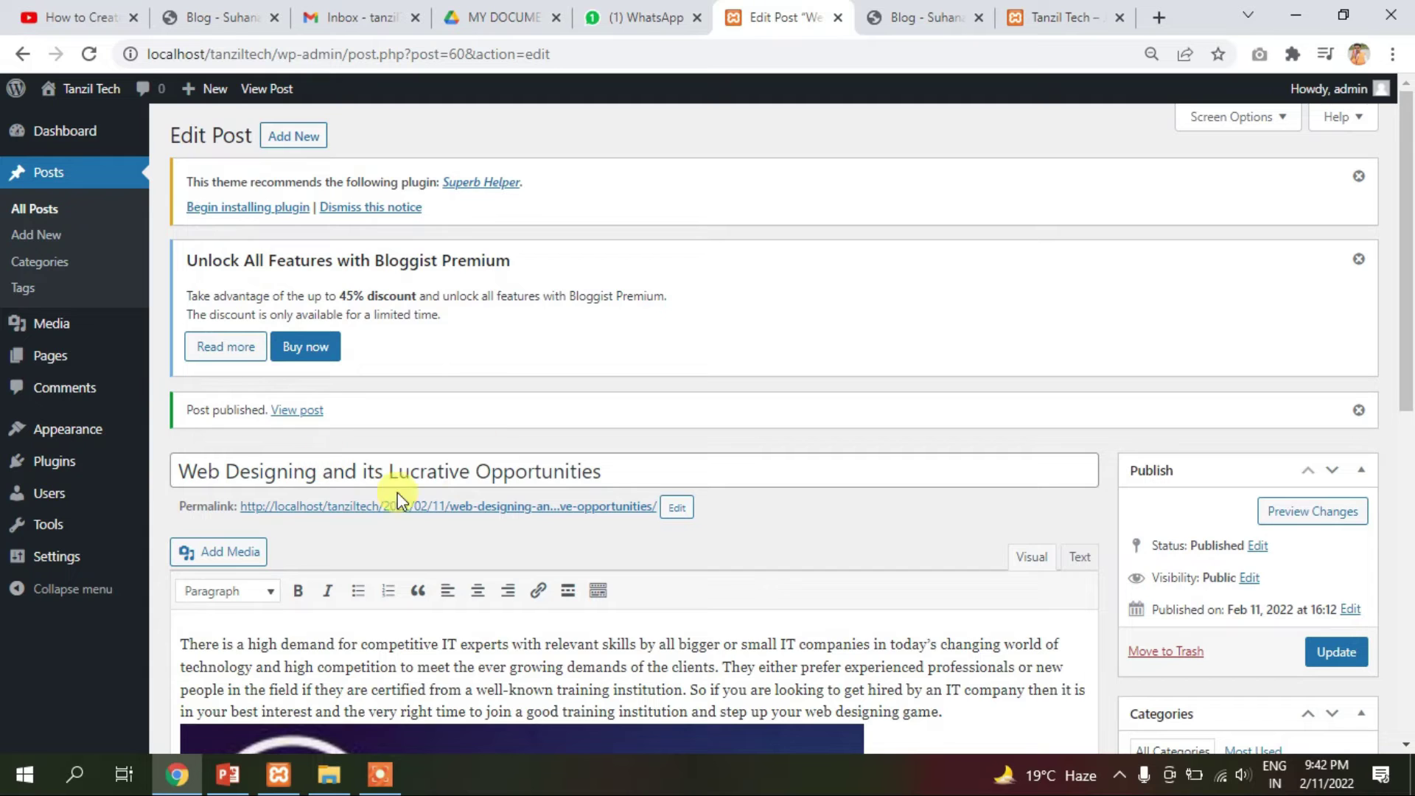
Check the Tanzil Tech home page, including its navigation menu and recent posts, after publishing the post
scroll(502, 427, down, 3)
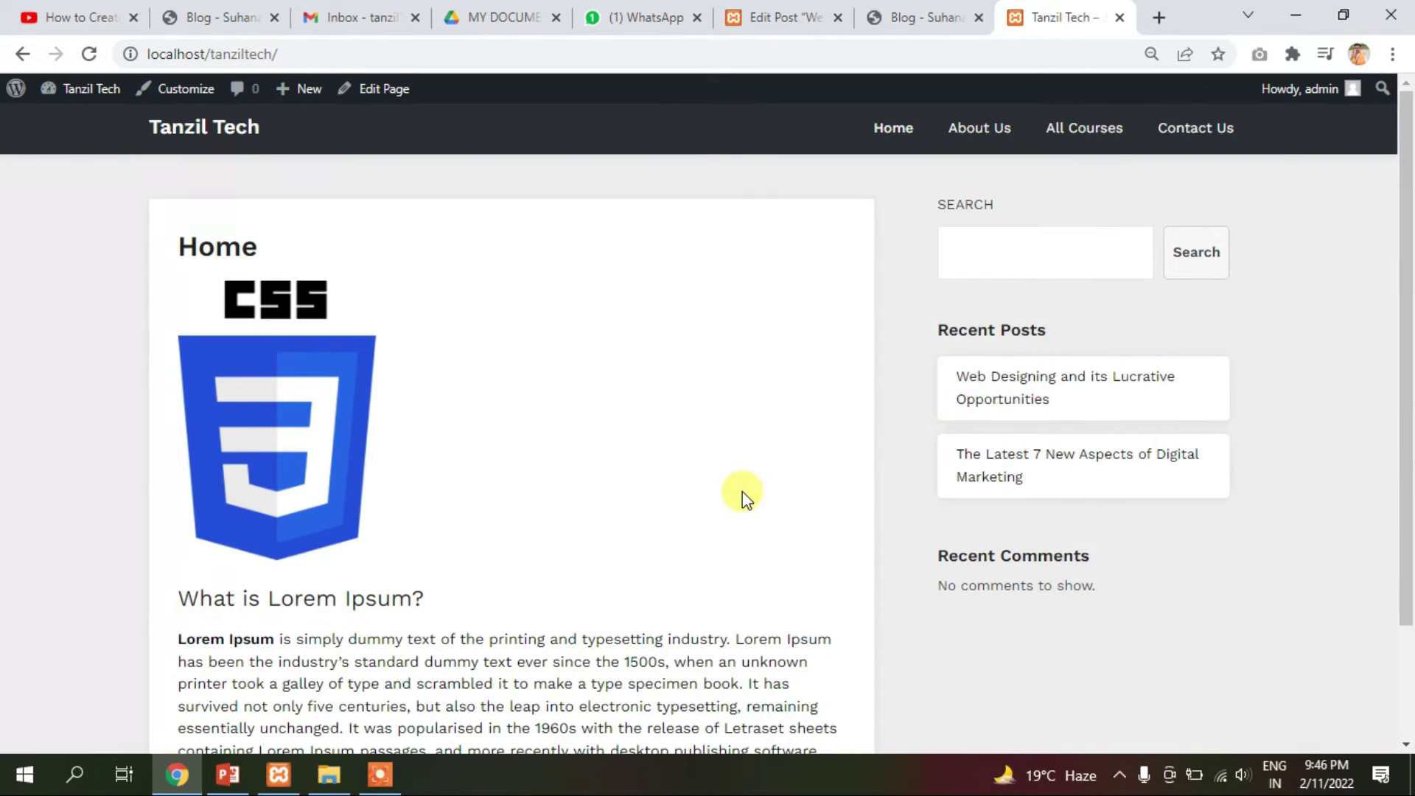
scroll(741, 493, down, 2)
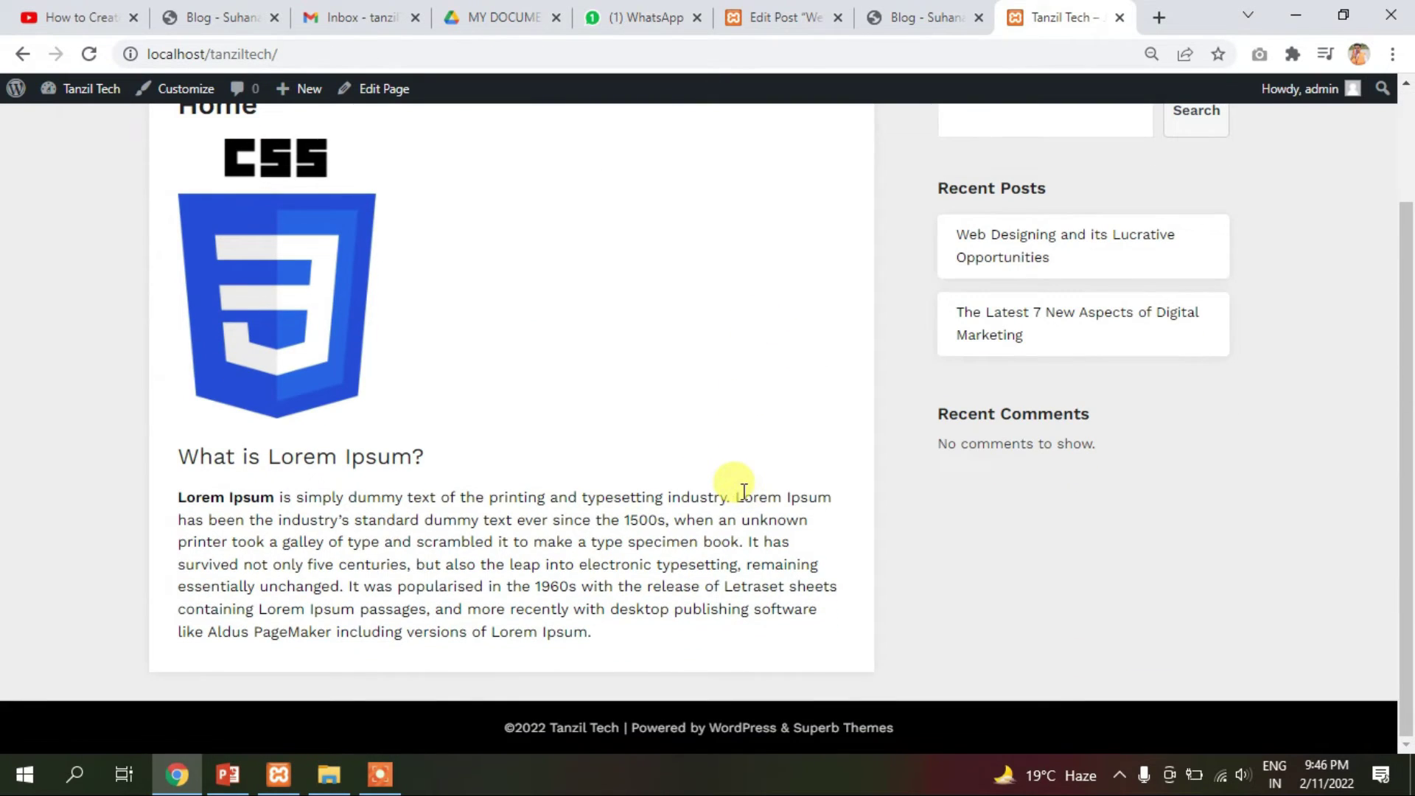
scroll(736, 488, up, 2)
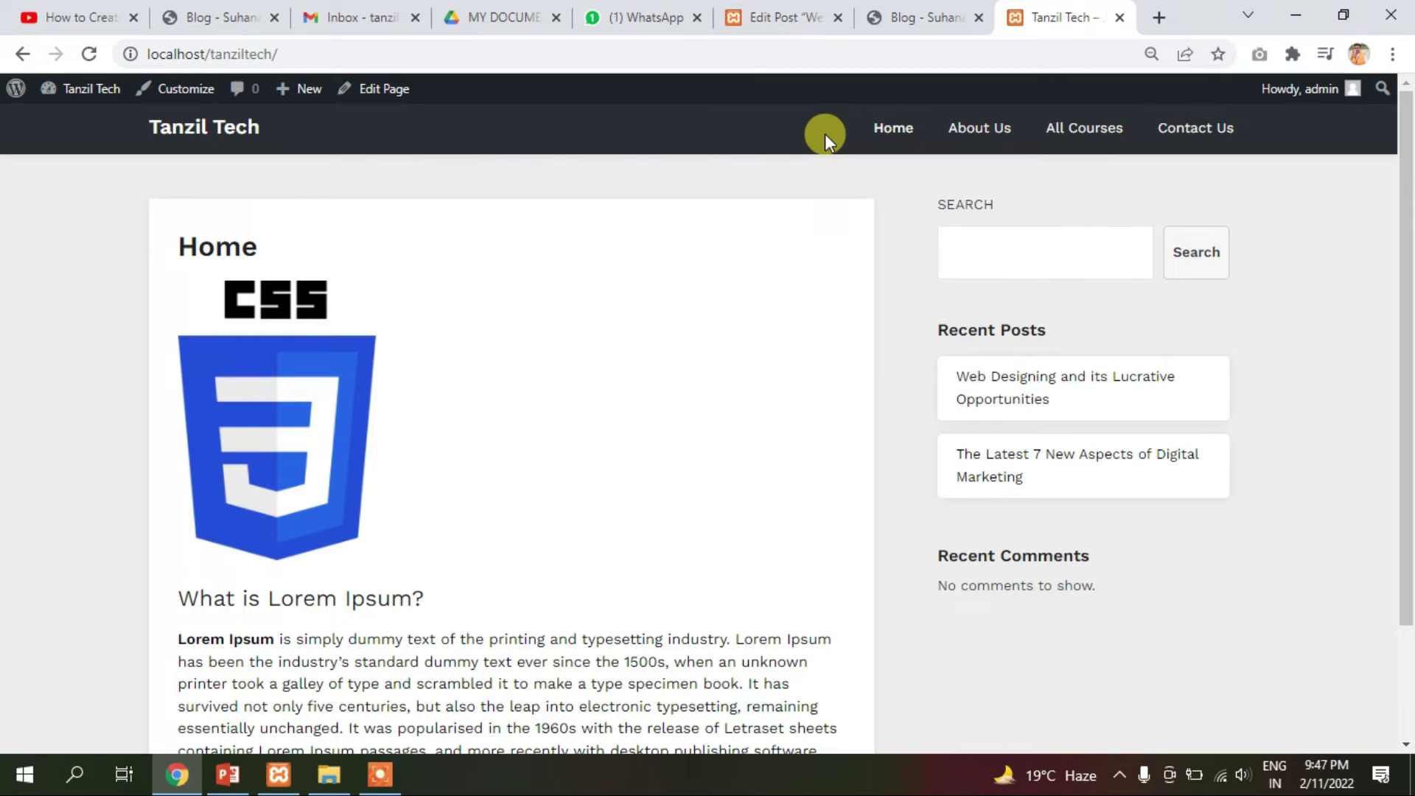
Add the Digital Marketing and Web Designing categories as items in the site's Top Menu
click(781, 17)
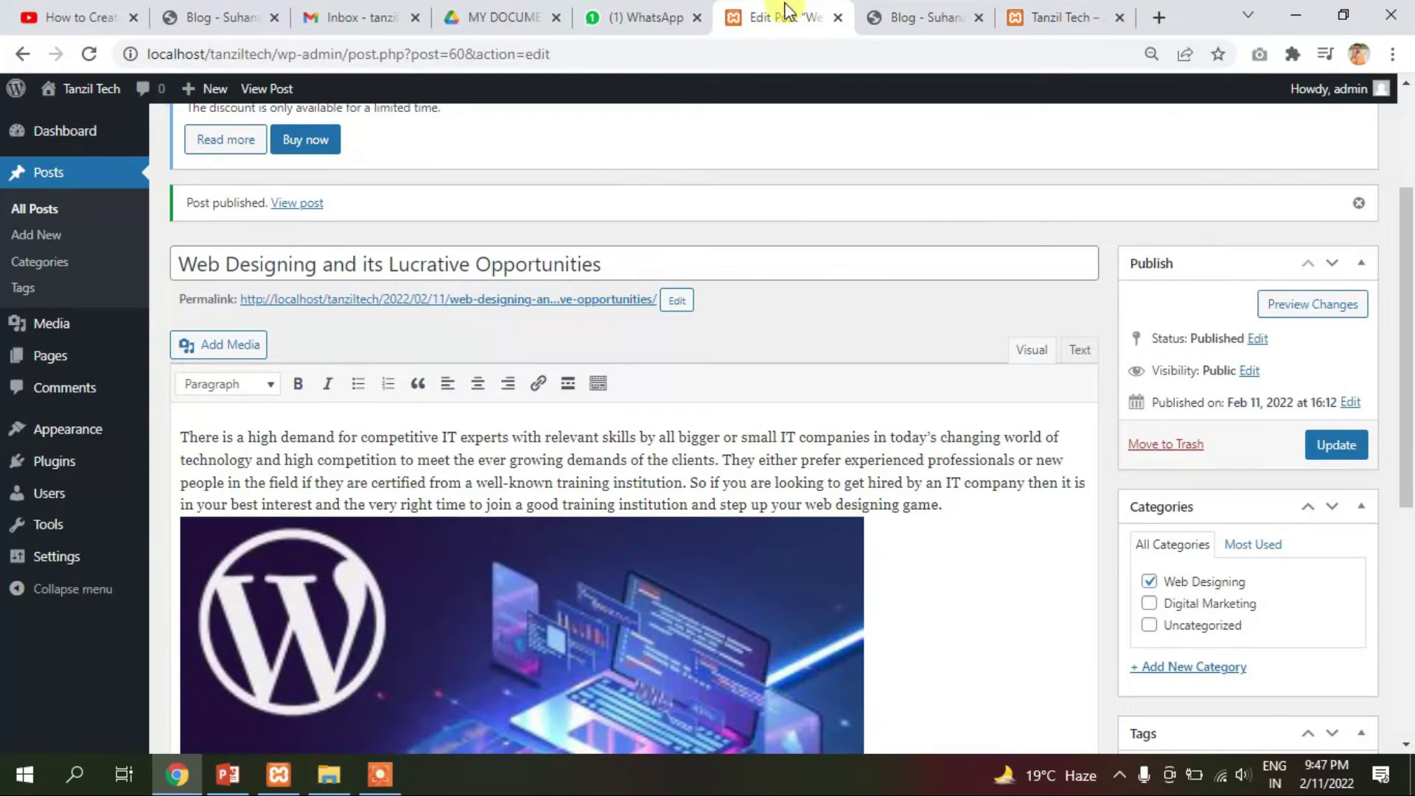
mouse_move(95, 429)
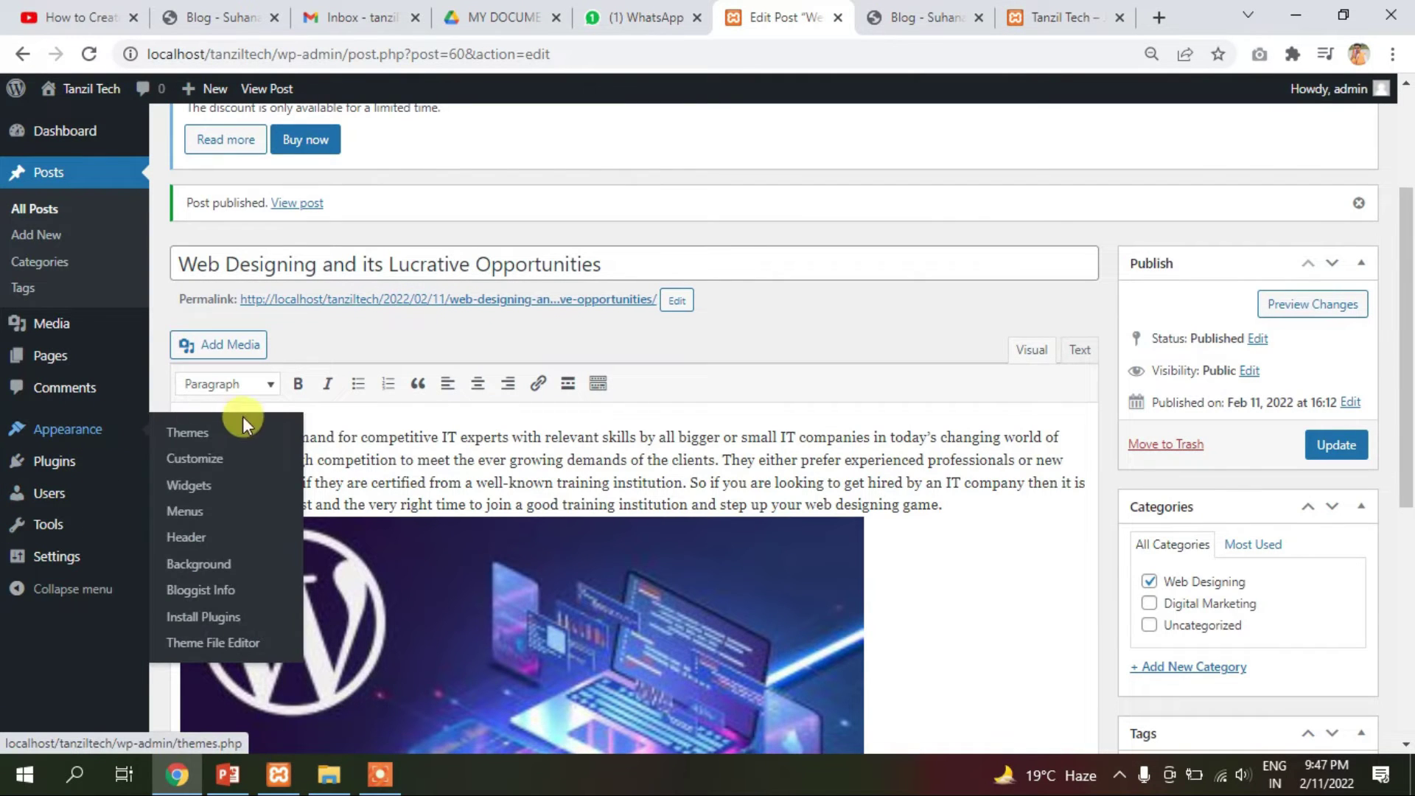
click(213, 520)
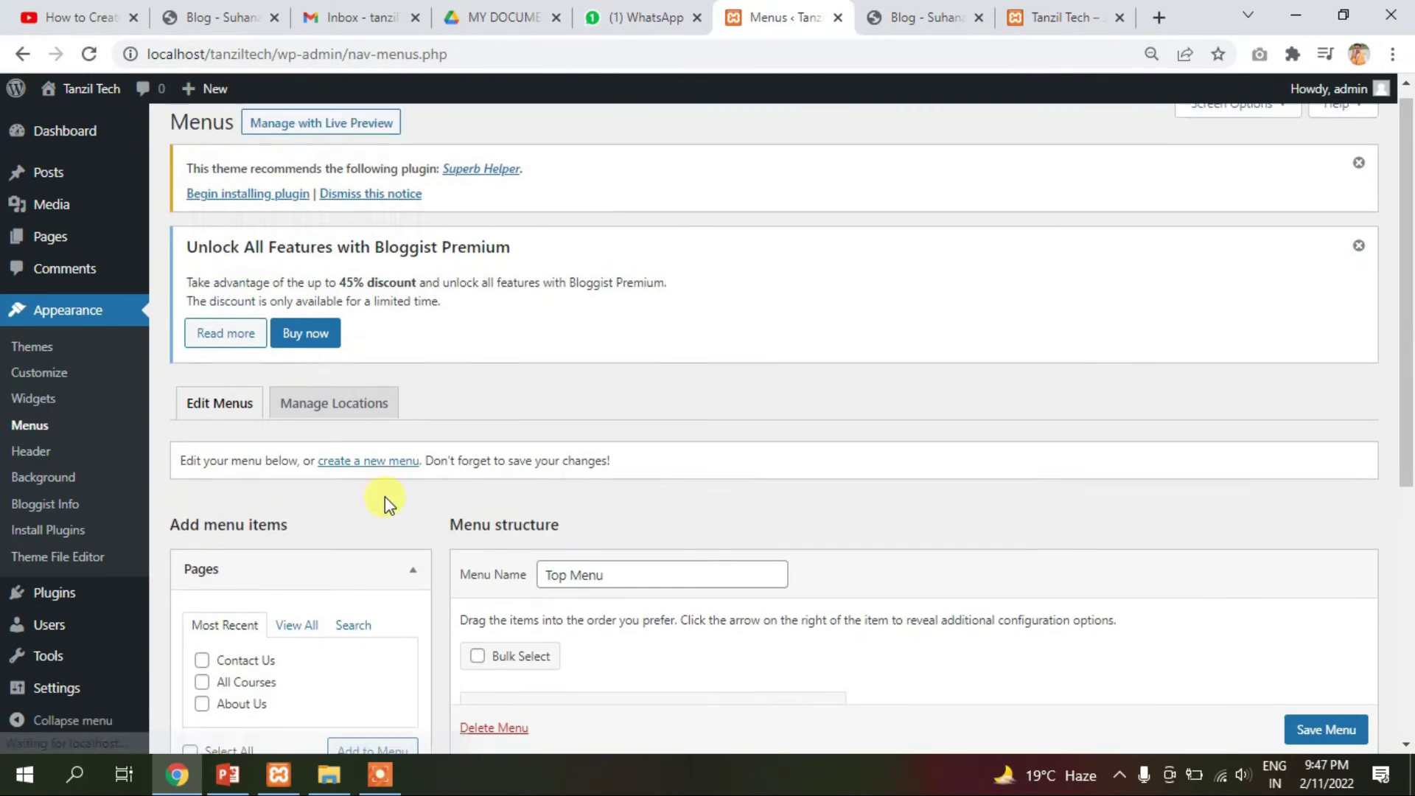
scroll(385, 499, down, 5)
scroll(420, 475, up, 1)
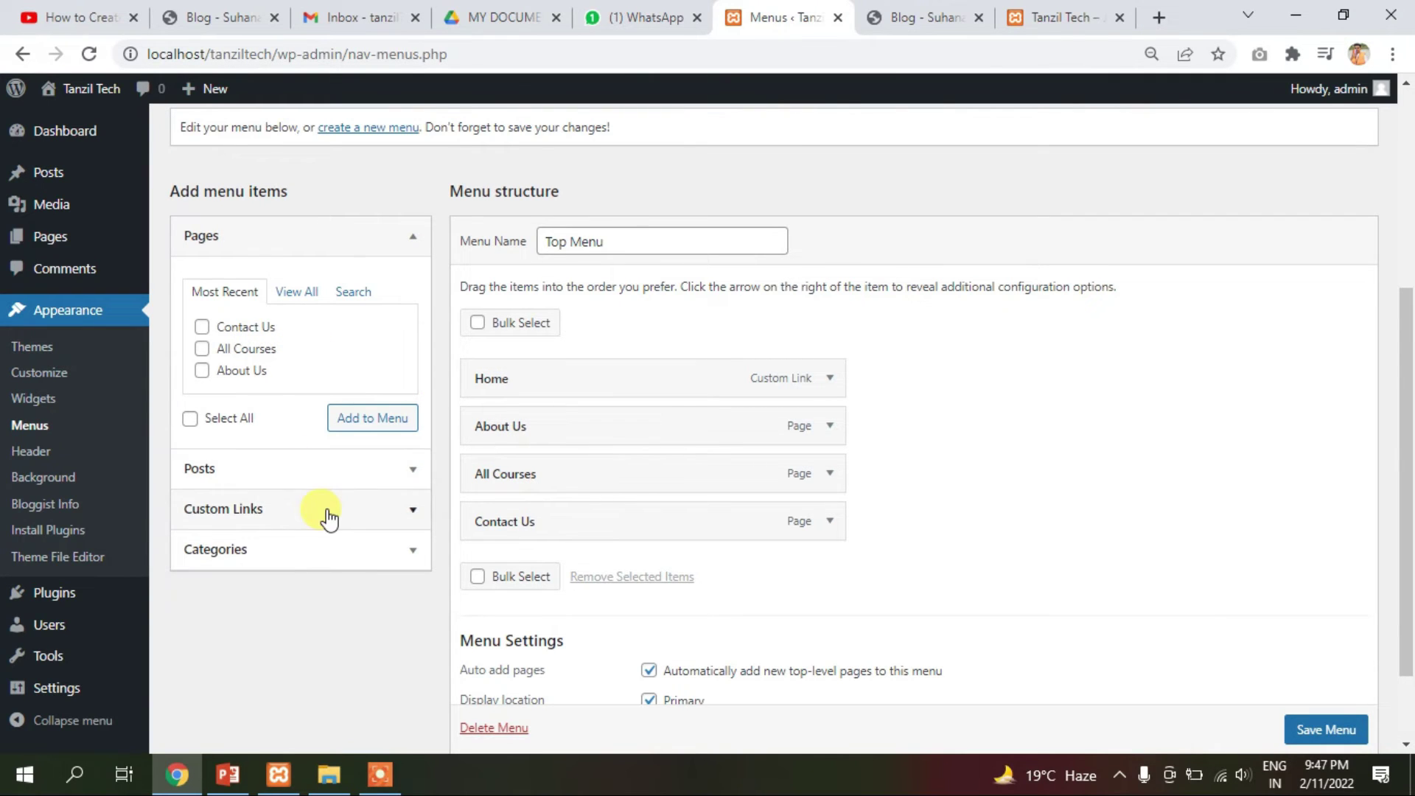
click(412, 551)
click(204, 470)
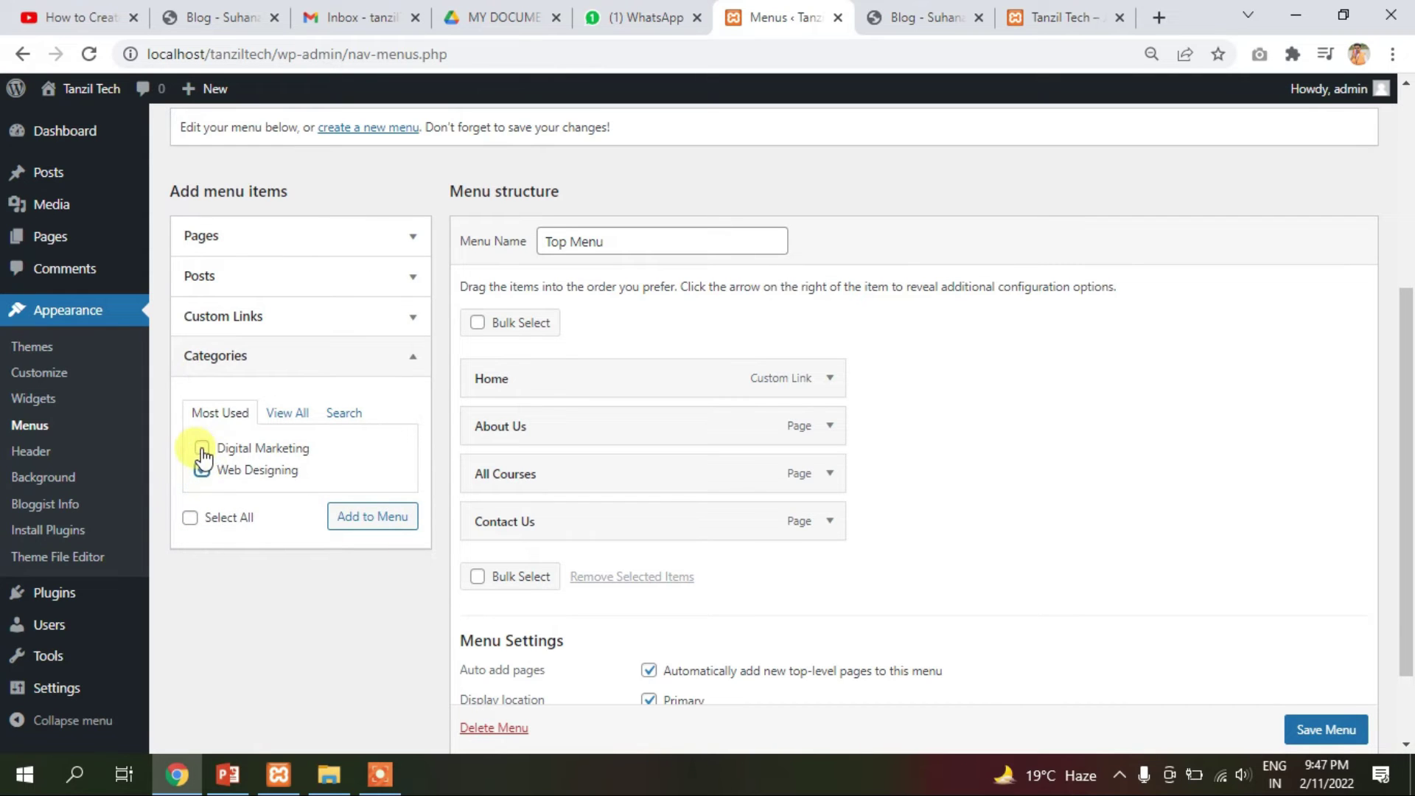
click(202, 450)
click(190, 517)
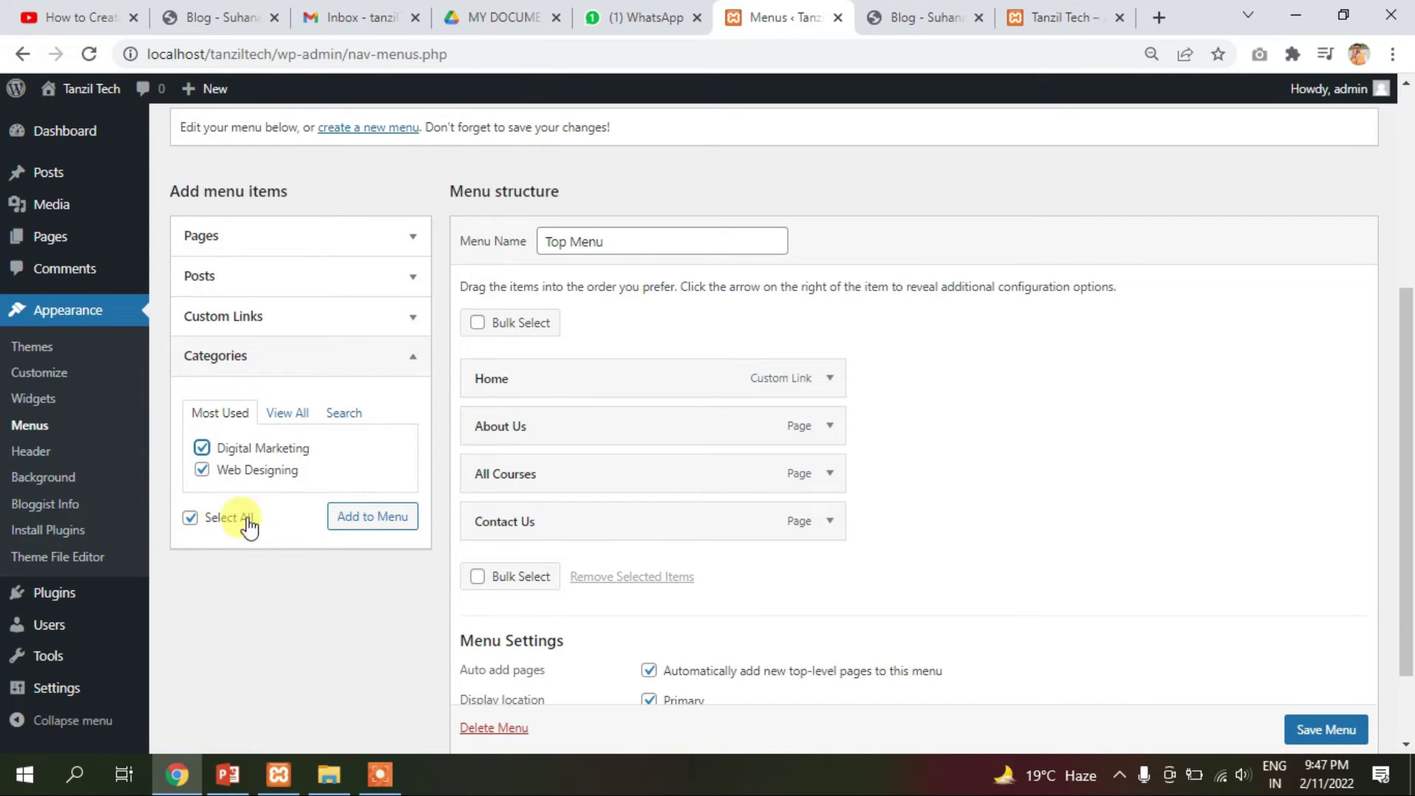
click(391, 518)
Place Web Designing above Digital Marketing in the Top Menu structure and save the menu
scroll(969, 443, down, 3)
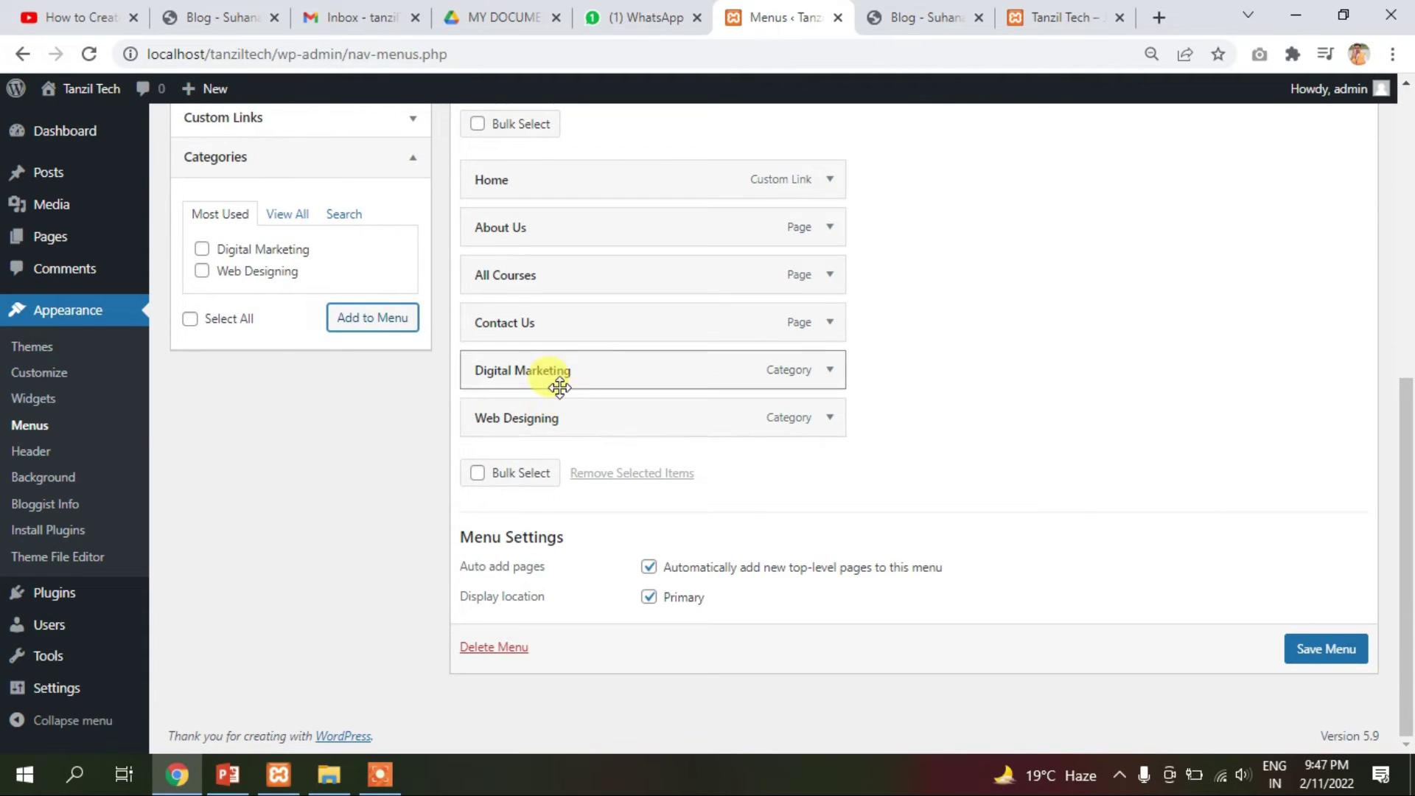
drag(578, 423, 586, 383)
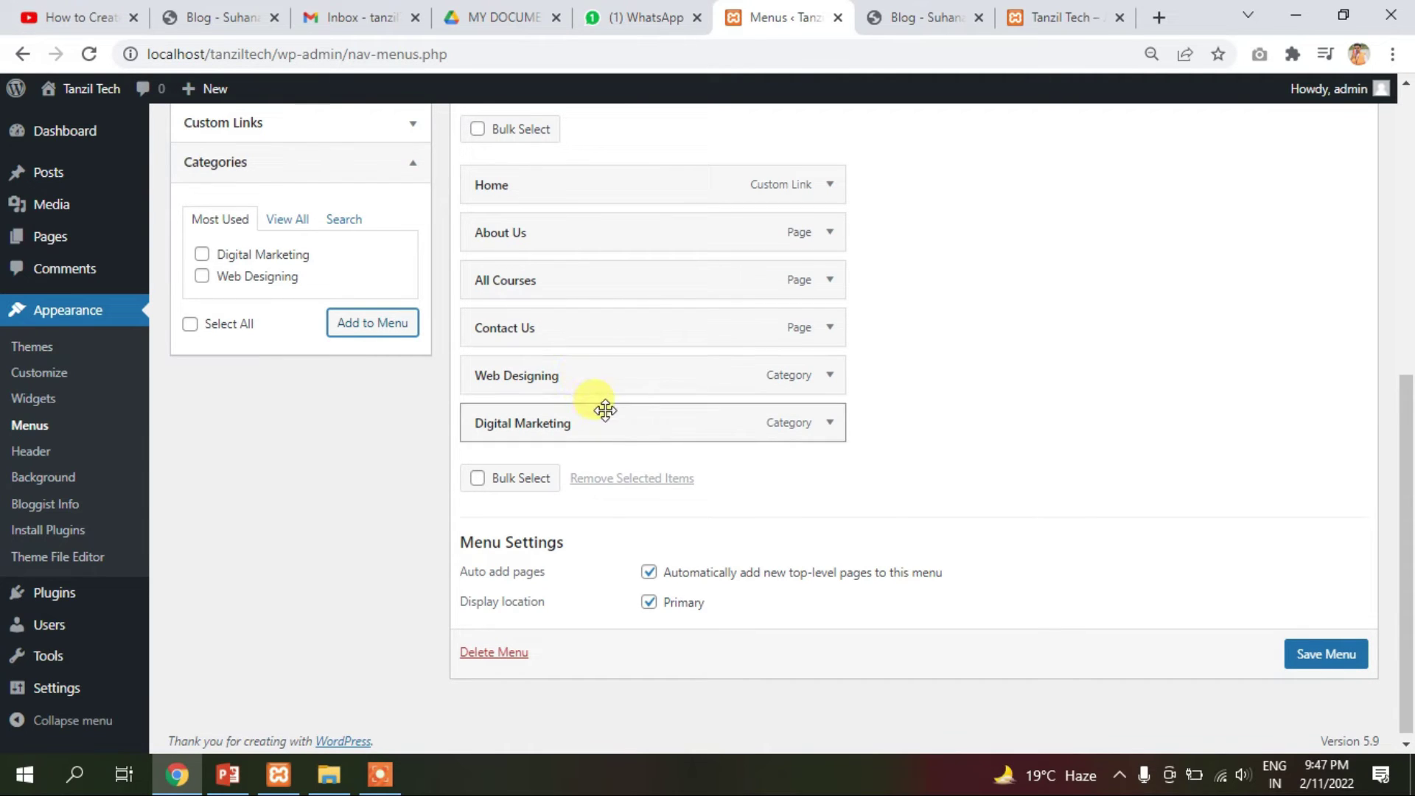
click(1351, 659)
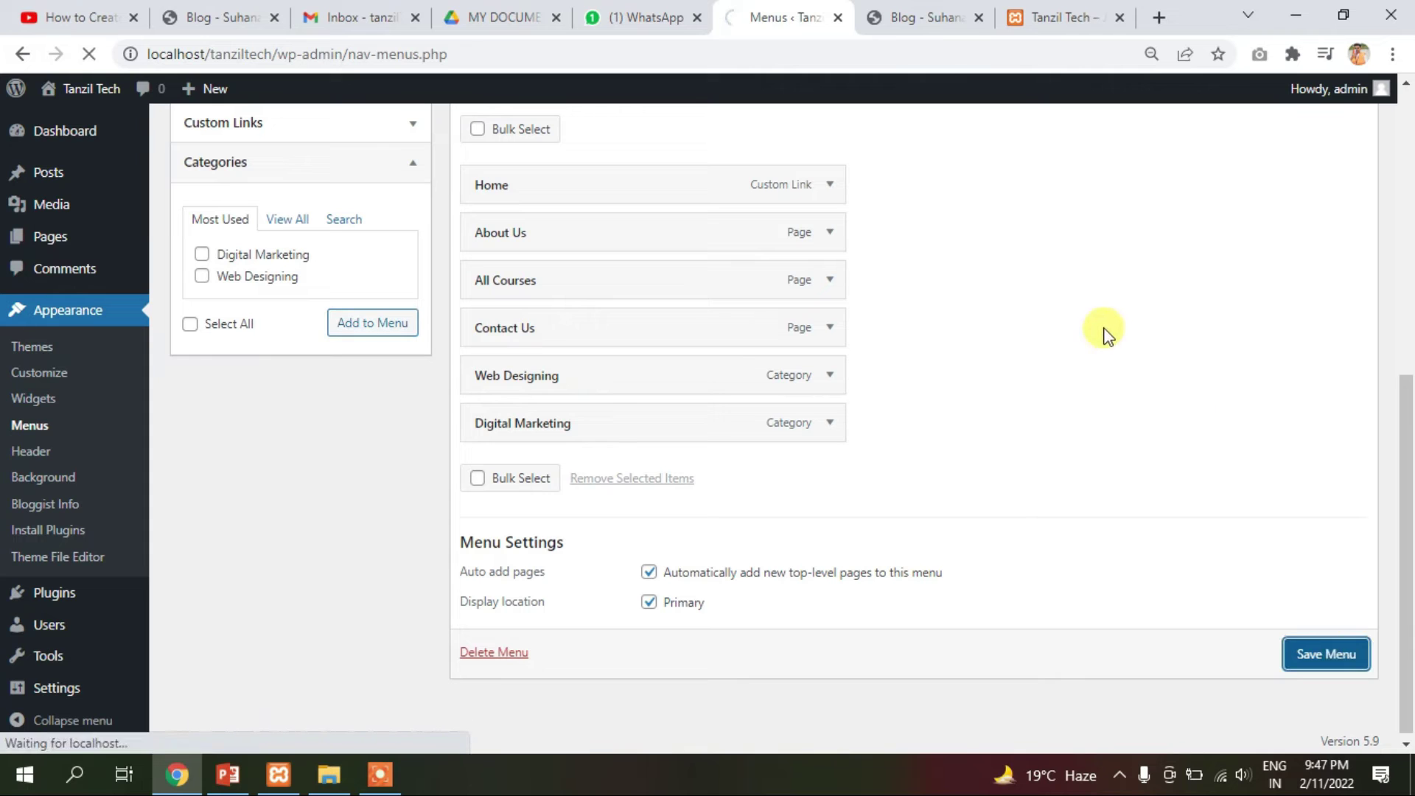
scroll(1098, 330, down, 6)
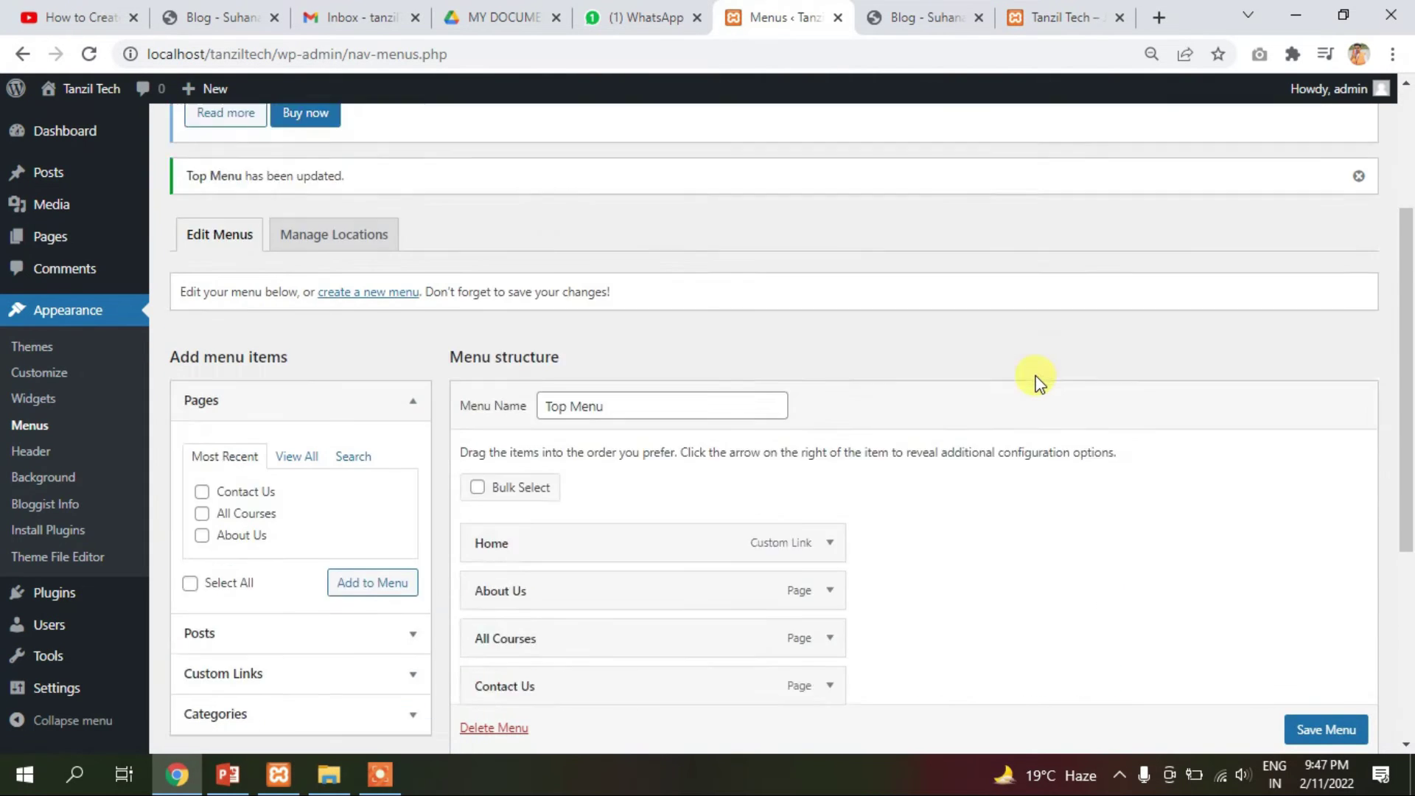
Reload the Tanzil Tech home page to check its navigation for the category links
click(1046, 19)
click(1025, 58)
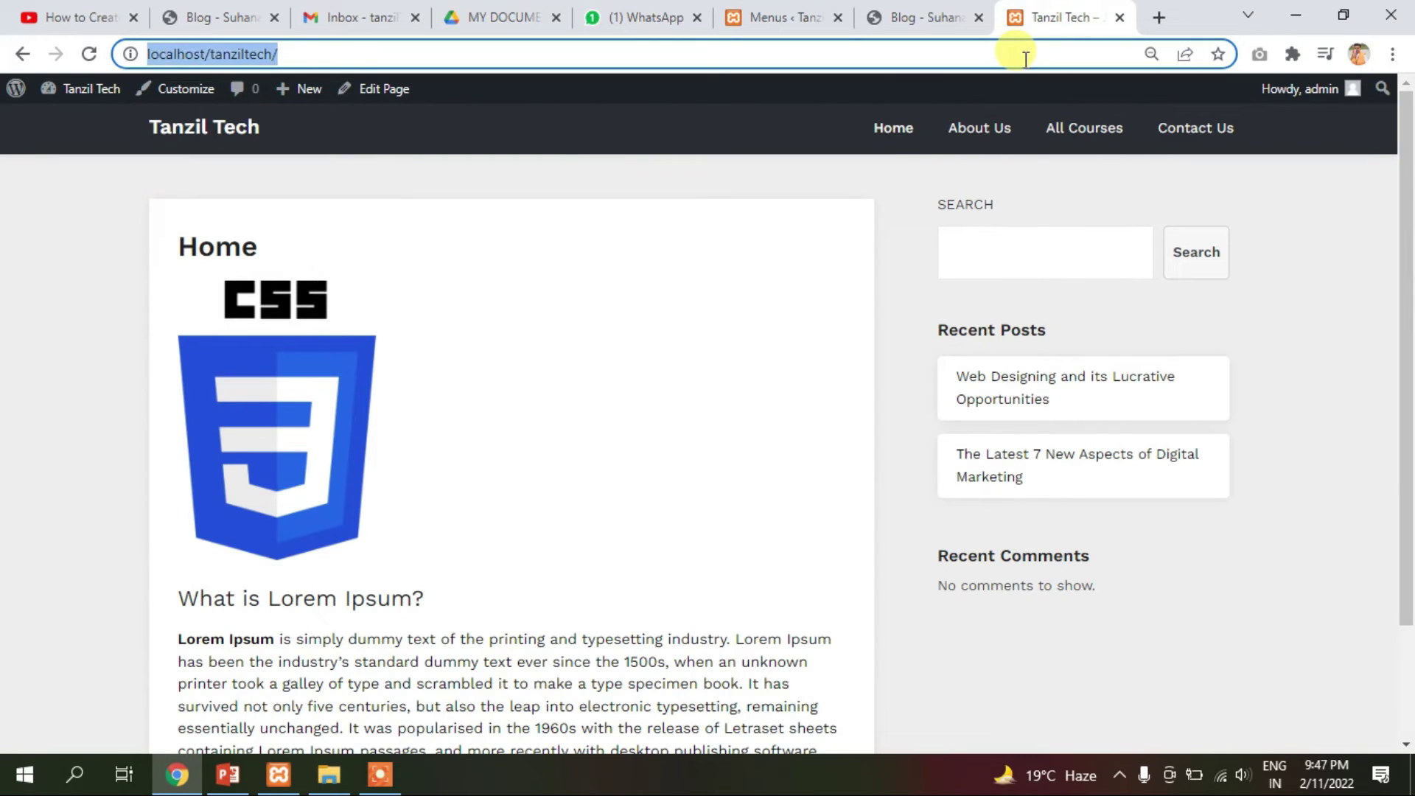
key(Return)
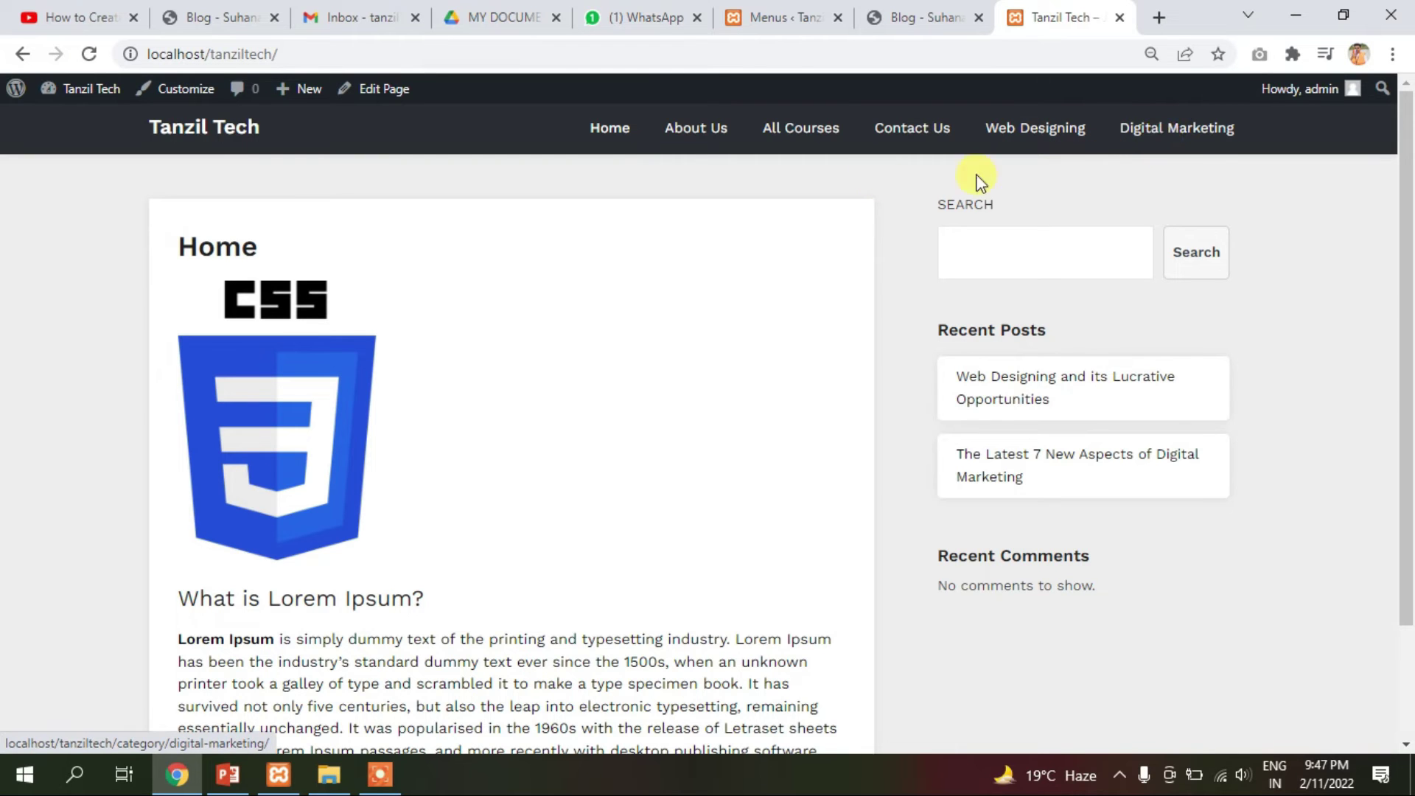
View the site's Web Designing category page and examine its heading and listed post
click(1017, 138)
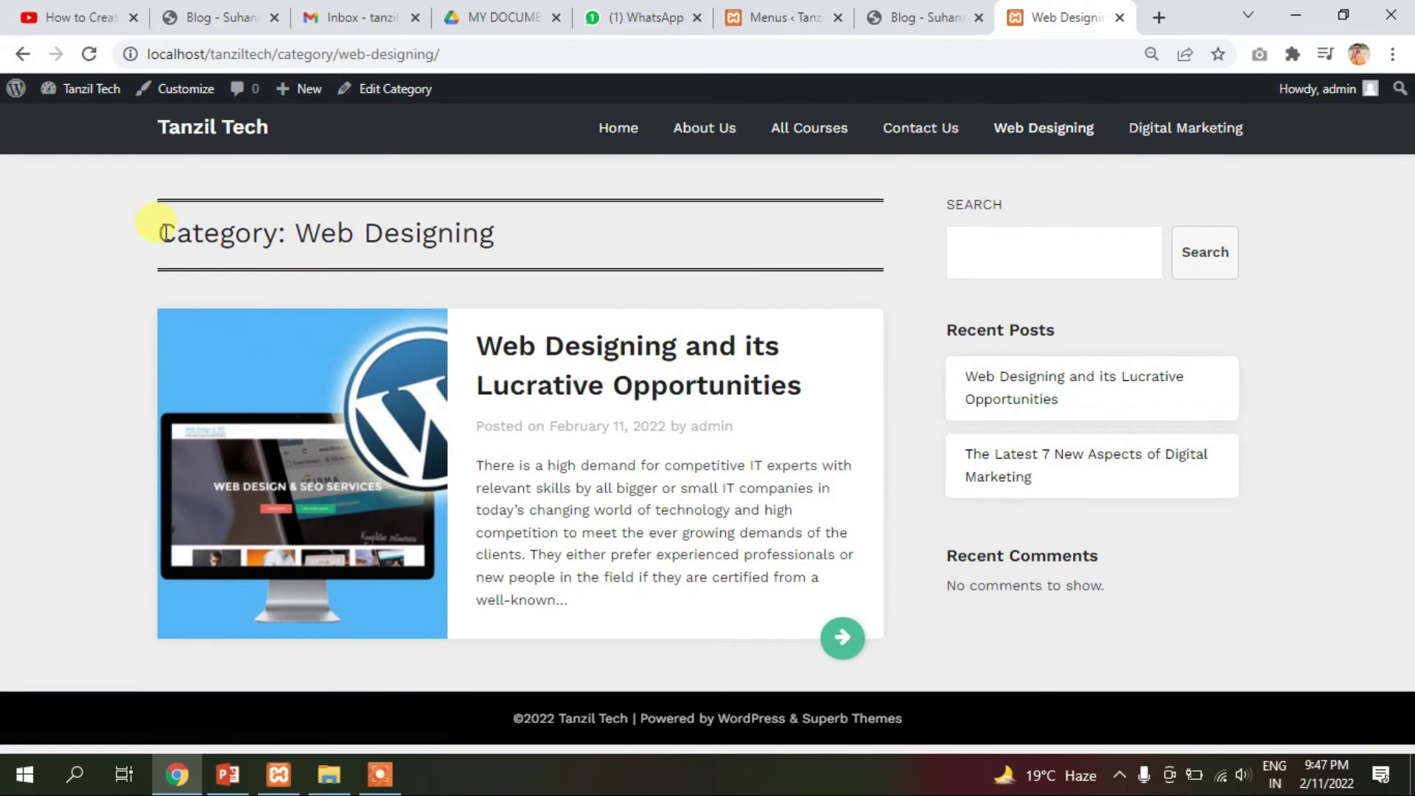
drag(148, 231, 442, 229)
click(398, 235)
double_click(209, 246)
click(305, 234)
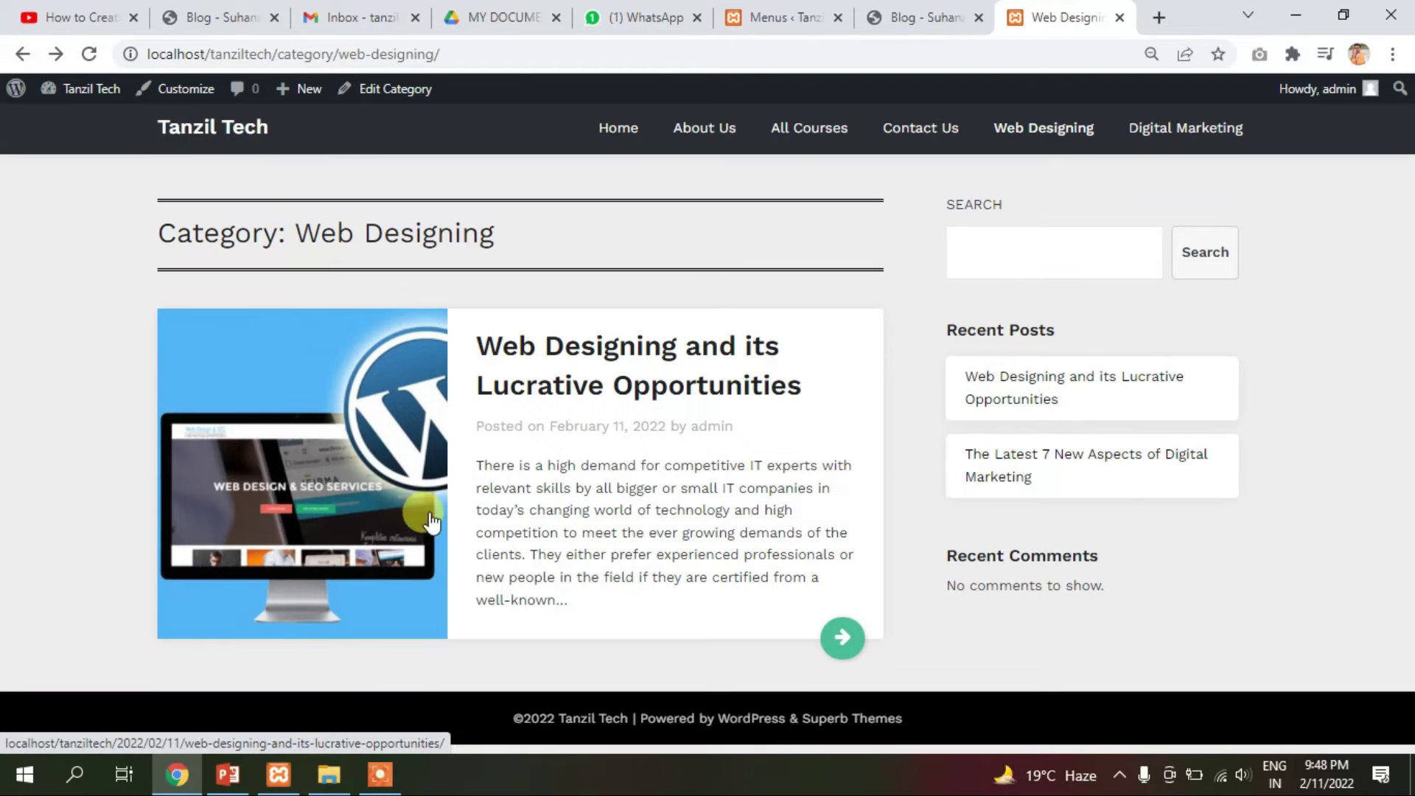
Open the post Web Designing and its Lucrative Opportunities and review its featured image, title, text and inline image
click(401, 459)
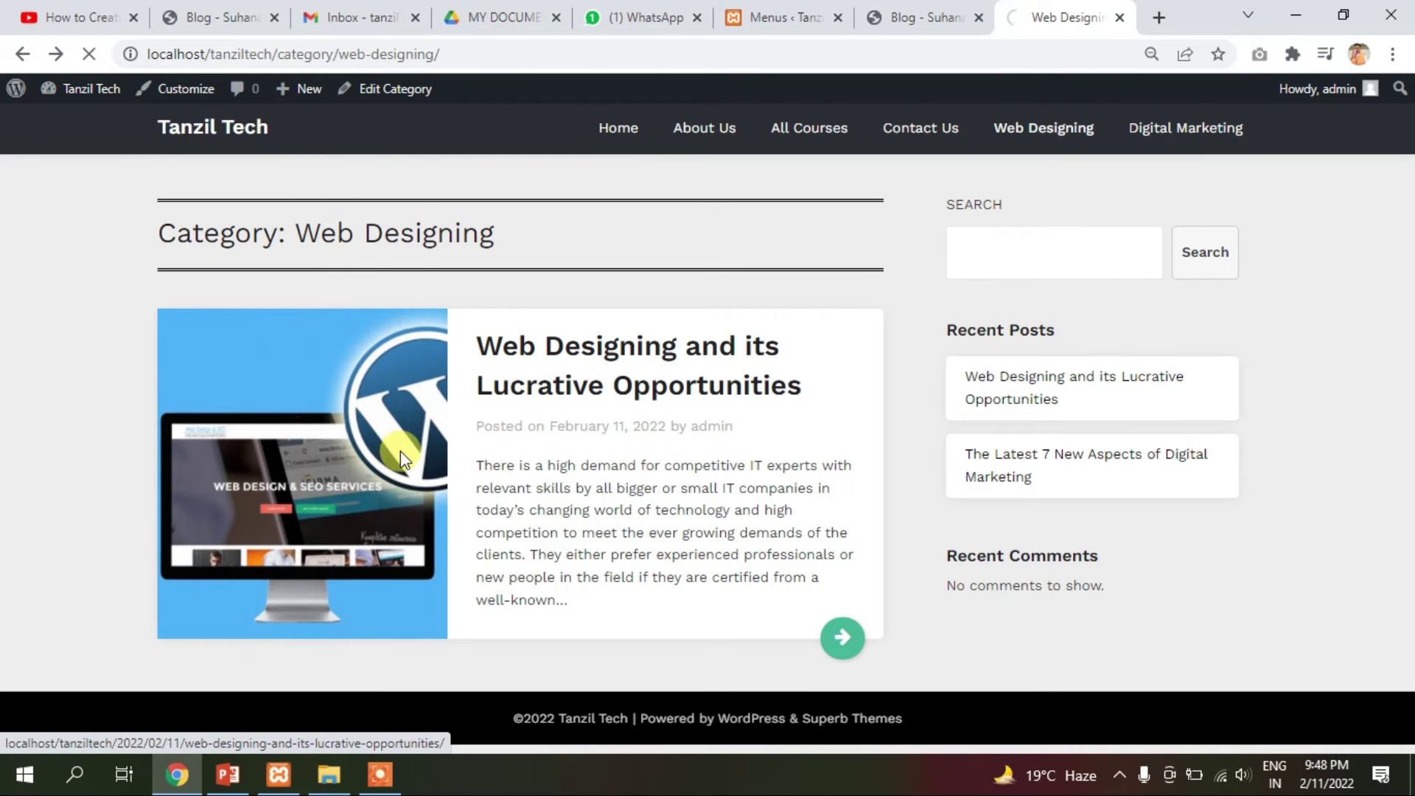
scroll(400, 449, down, 8)
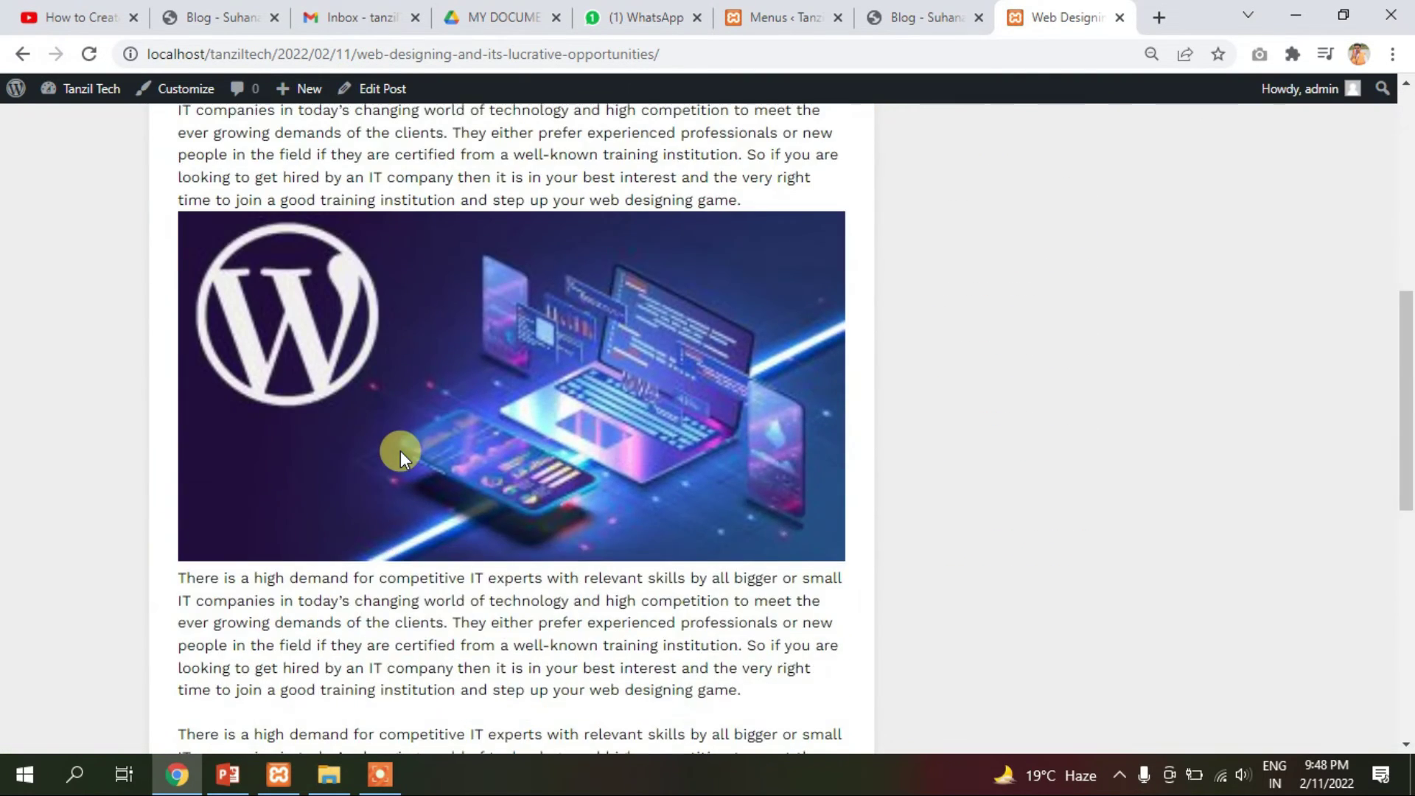
scroll(400, 449, up, 10)
drag(478, 320, 370, 383)
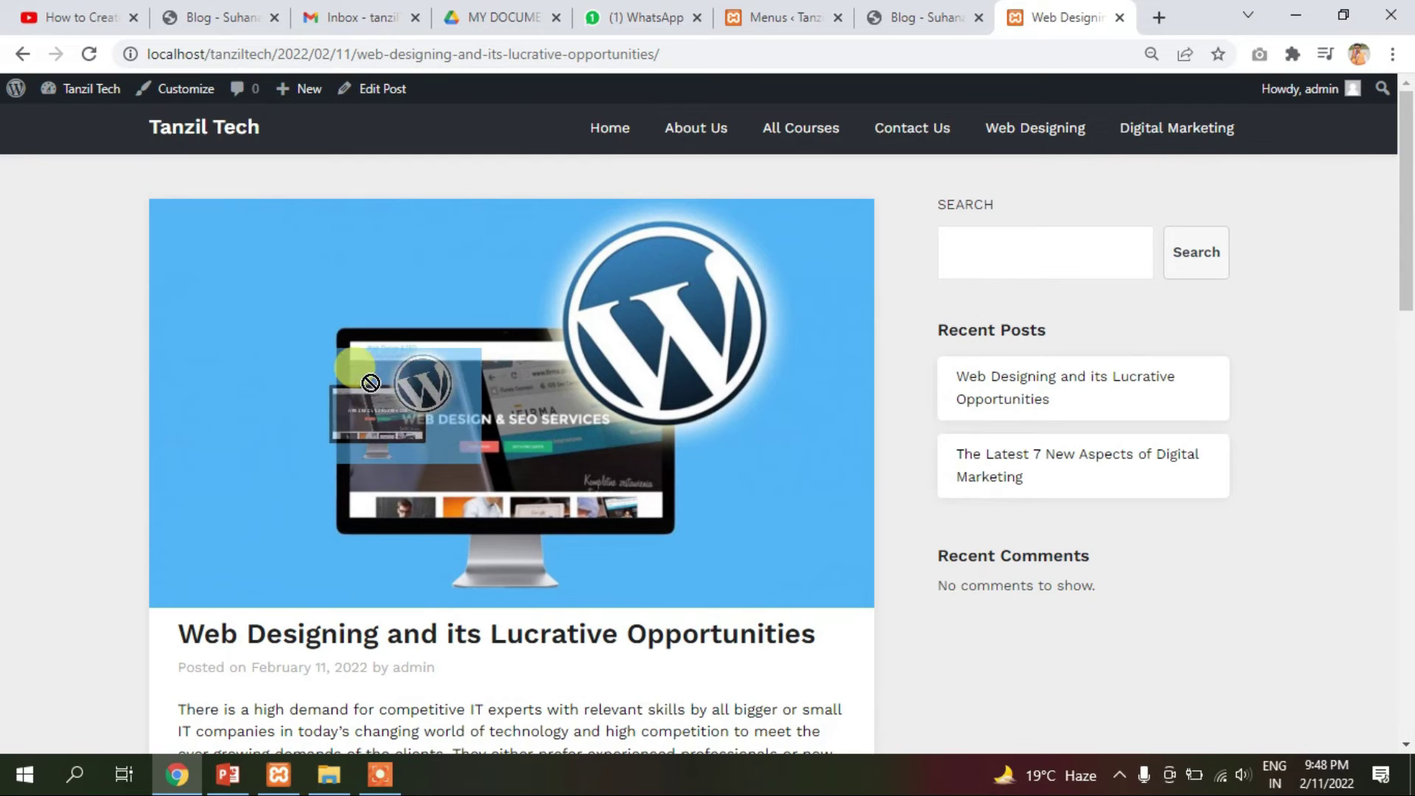
scroll(435, 383, down, 6)
double_click(208, 220)
click(356, 219)
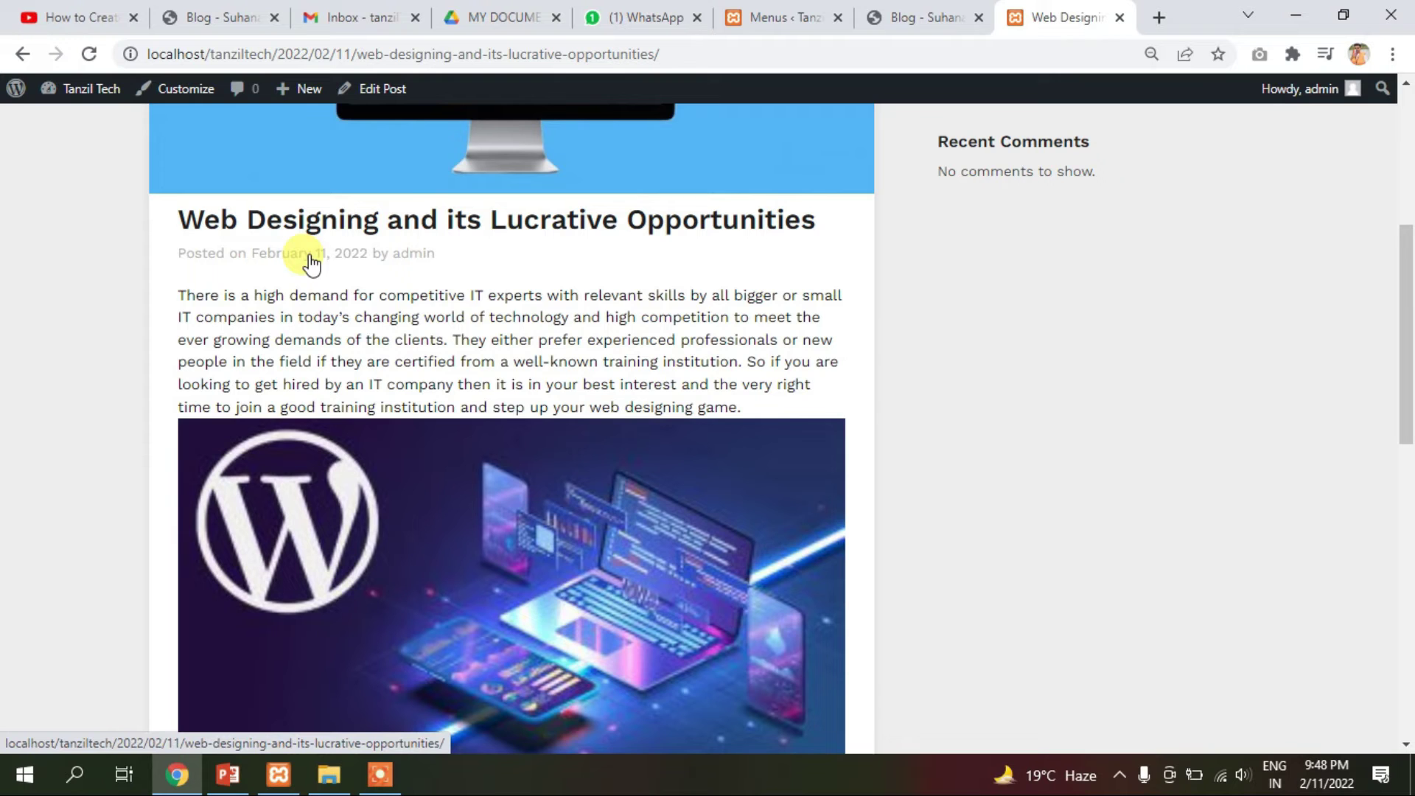
drag(253, 295, 430, 338)
click(433, 337)
scroll(432, 335, down, 1)
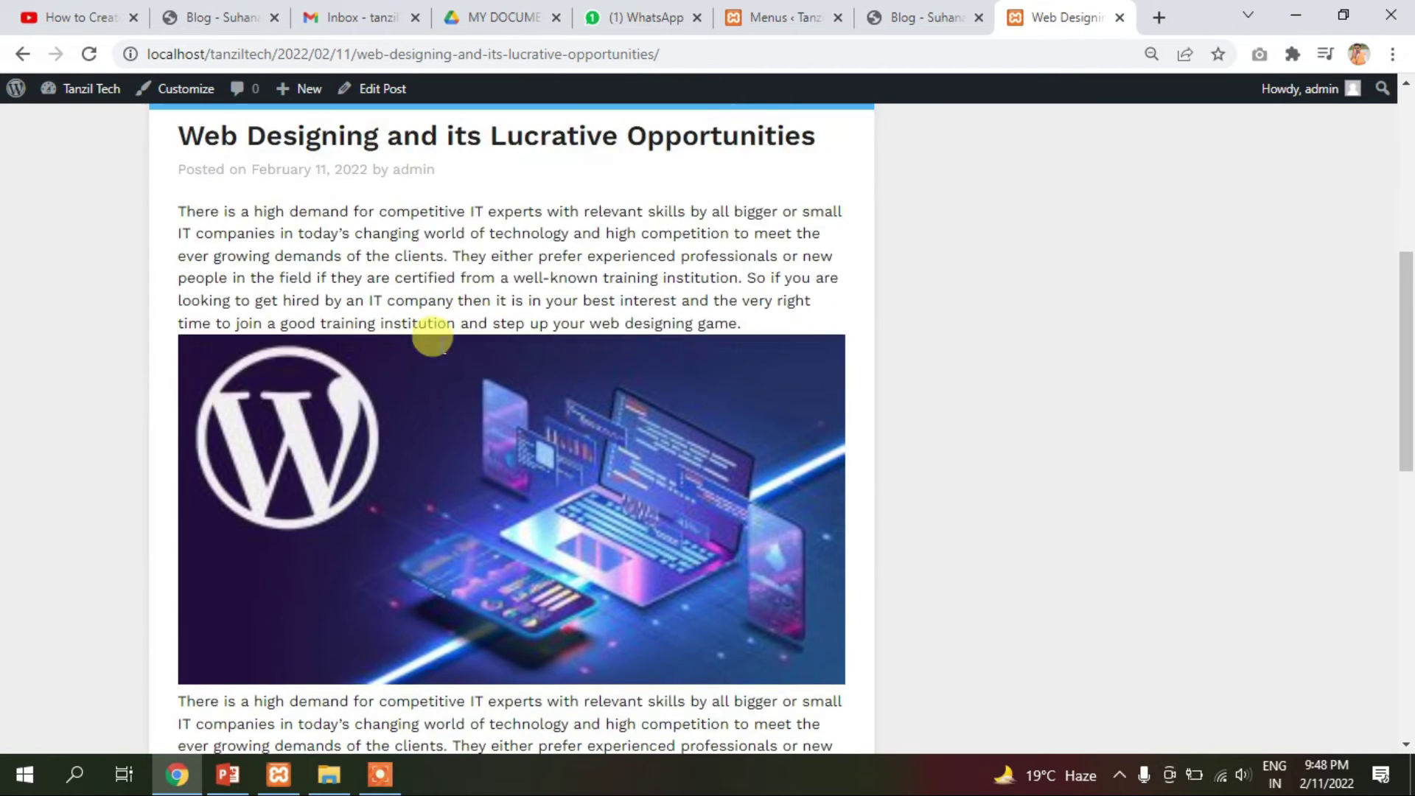
scroll(386, 338, down, 2)
scroll(380, 340, up, 1)
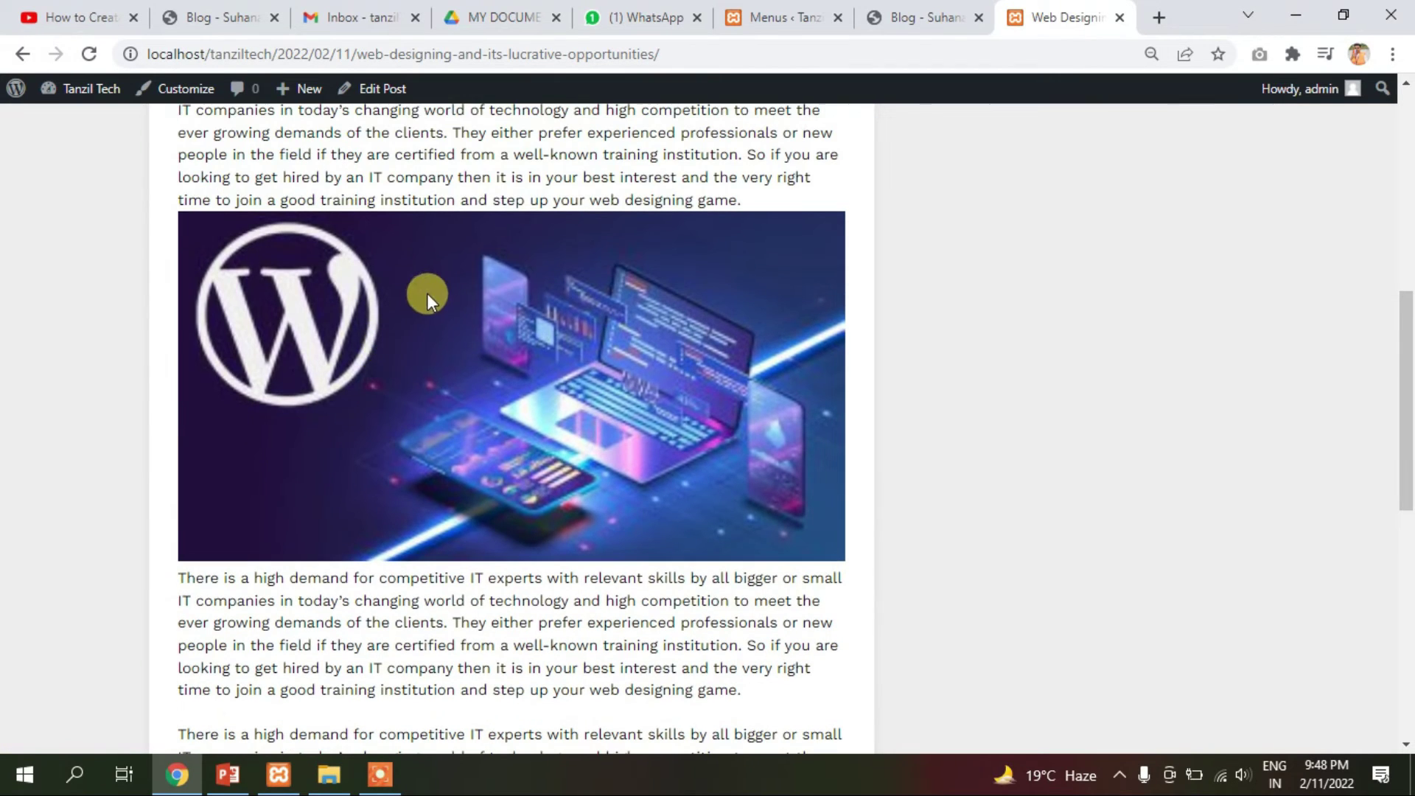
scroll(470, 411, down, 5)
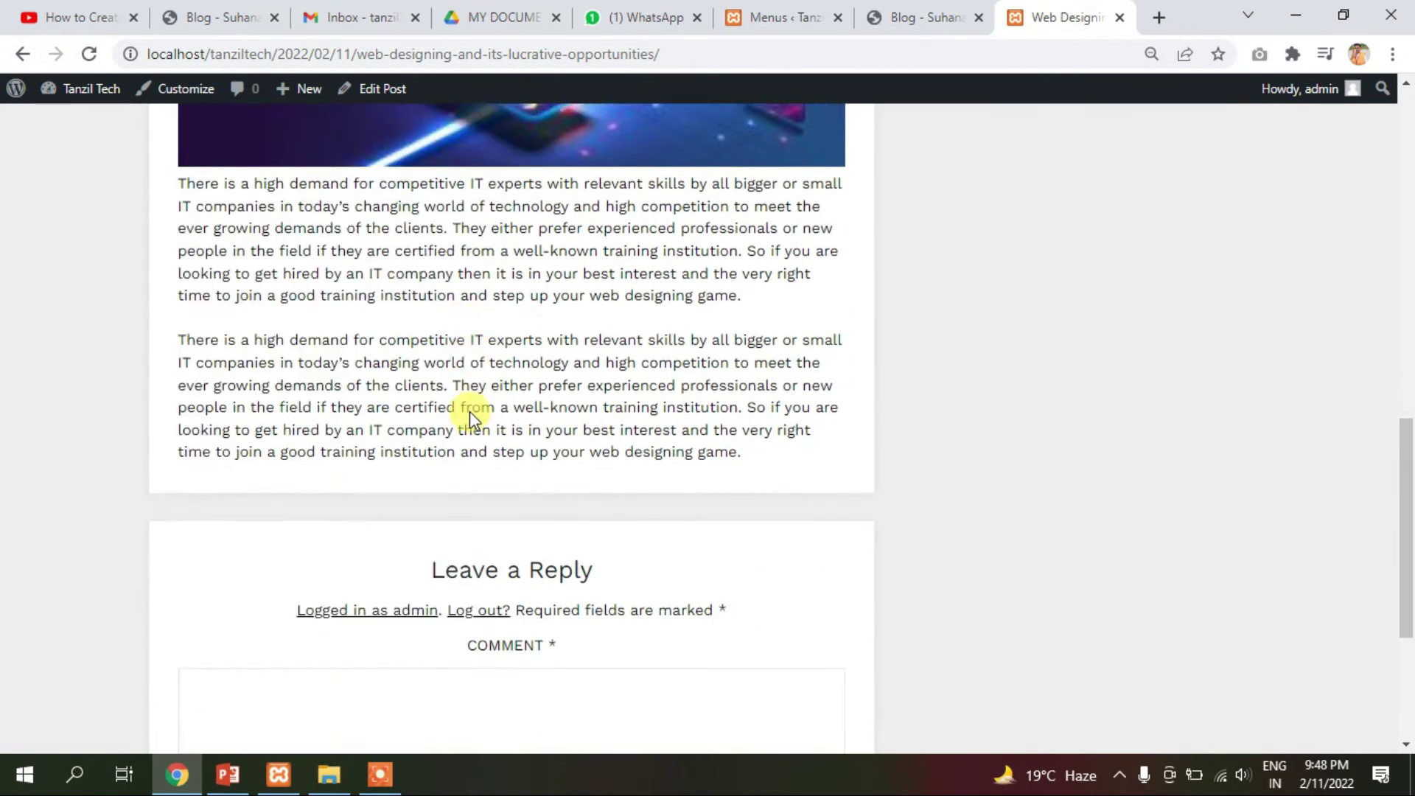
scroll(662, 229, up, 15)
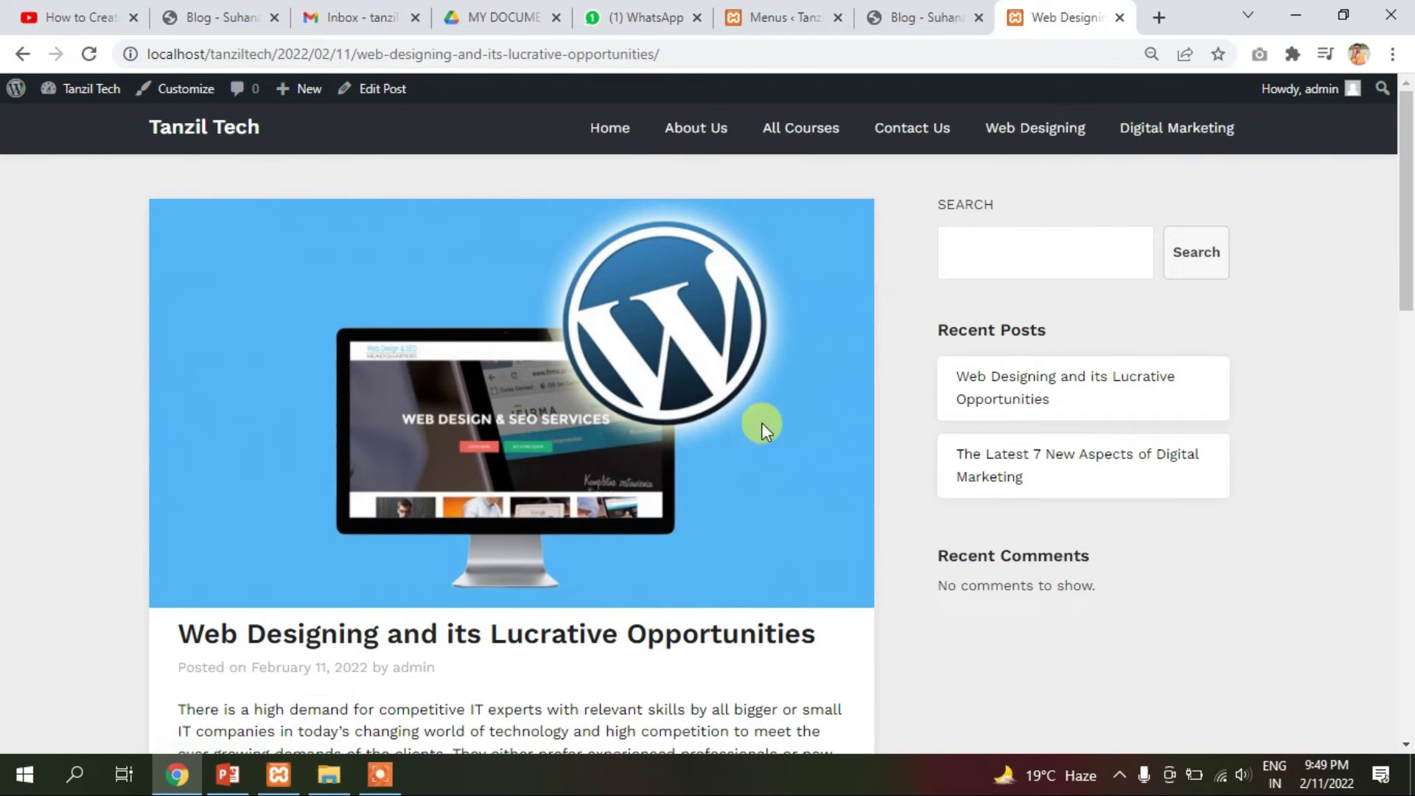
View the site's Digital Marketing category page and look through its post The Latest 7 New Aspects of Digital Marketing
click(1154, 136)
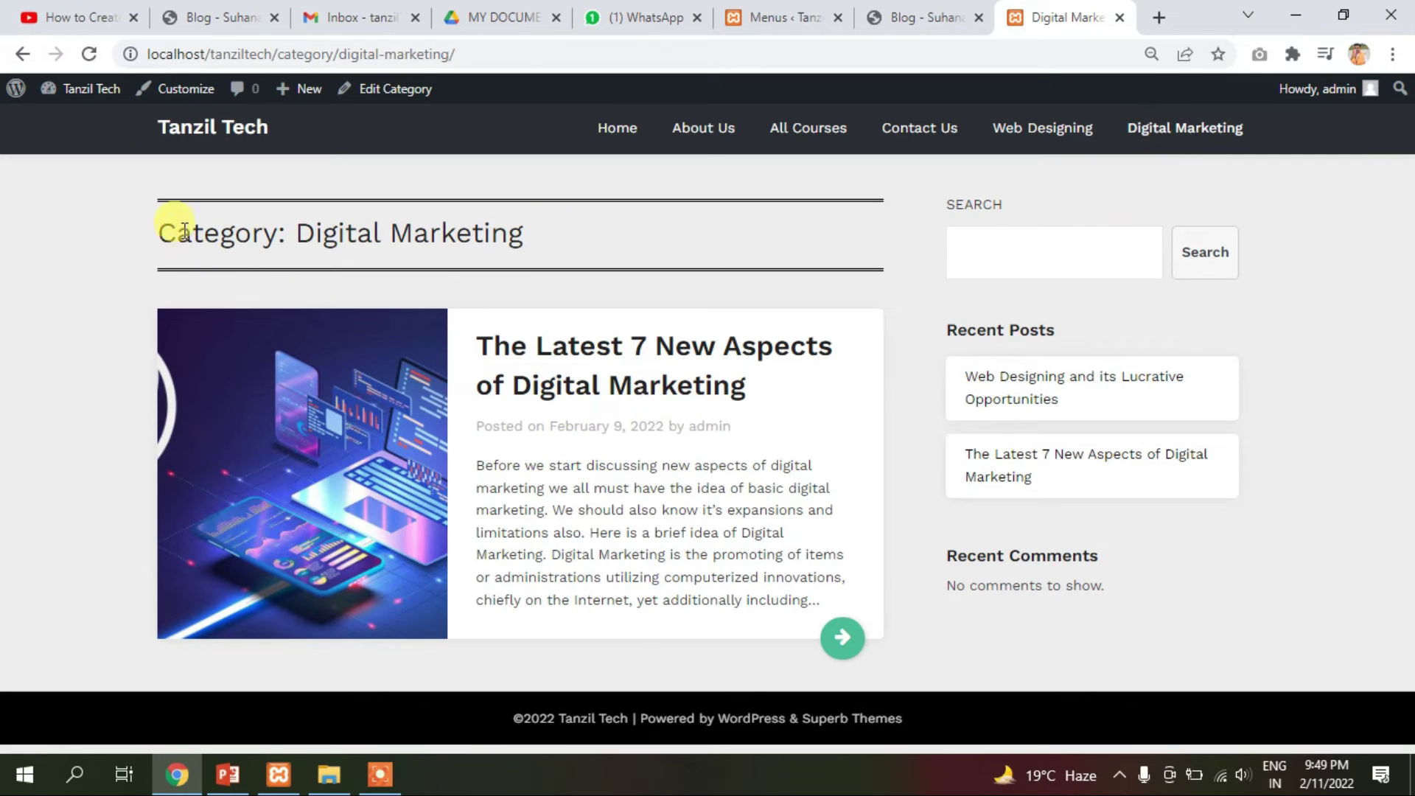
drag(160, 232, 479, 232)
click(487, 231)
click(403, 447)
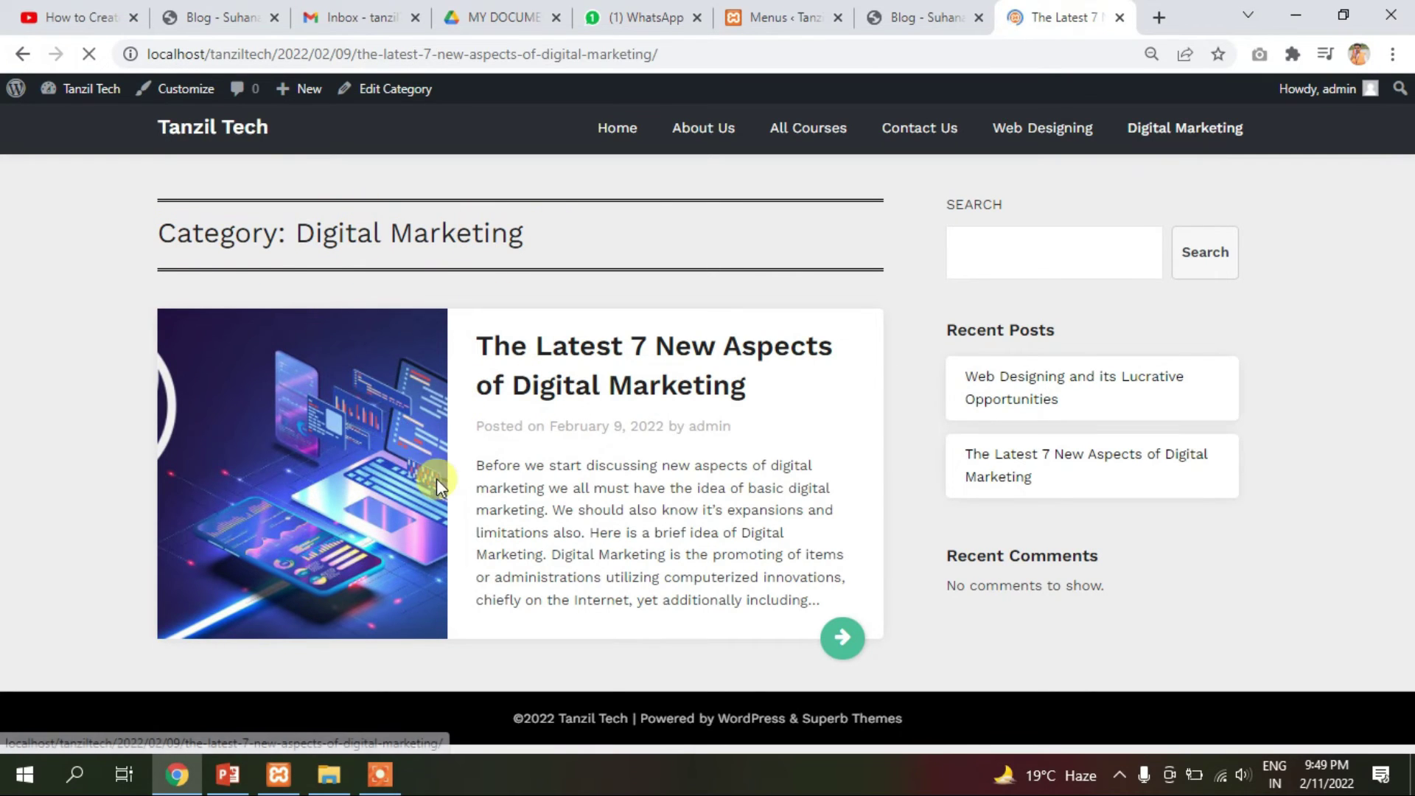
scroll(441, 480, down, 10)
scroll(443, 486, down, 5)
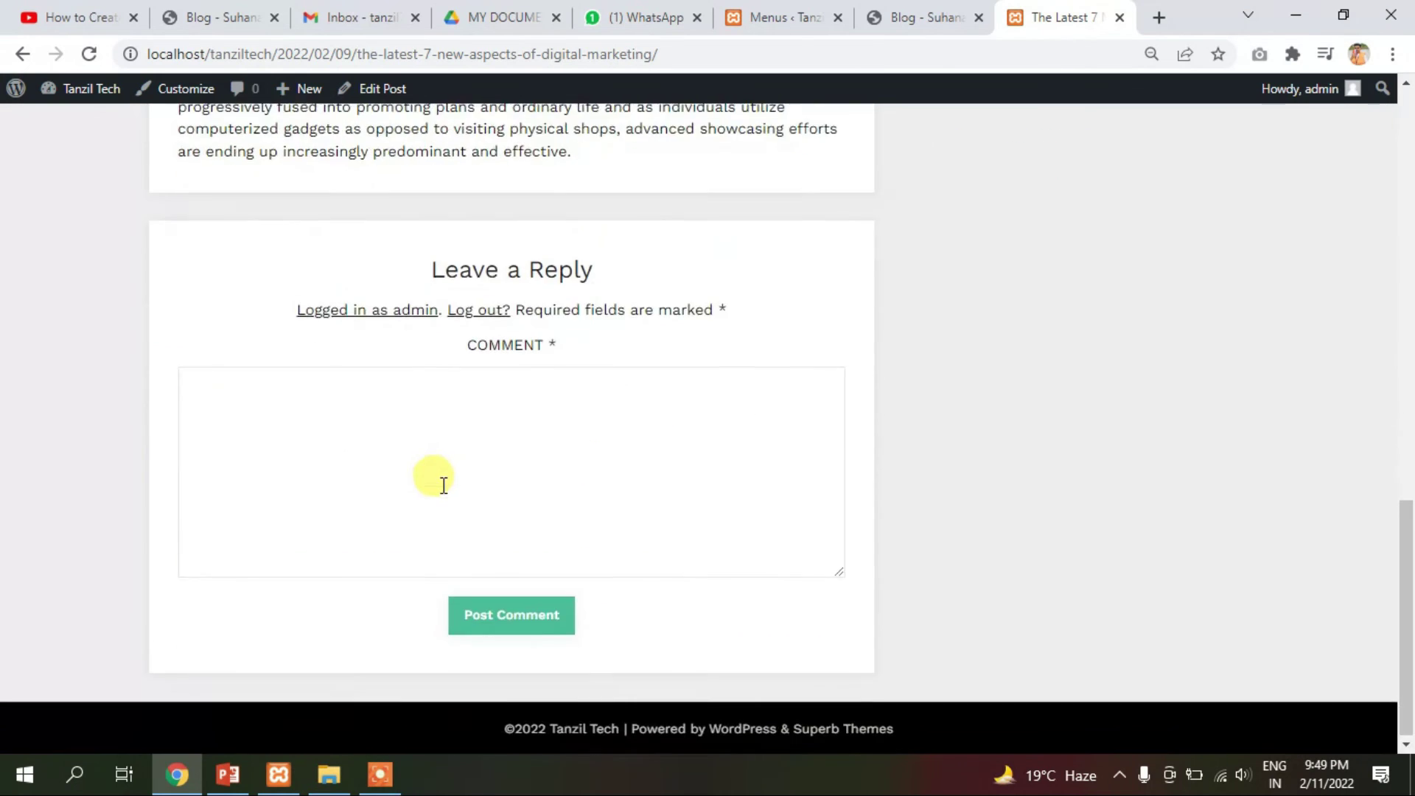
scroll(442, 505, up, 14)
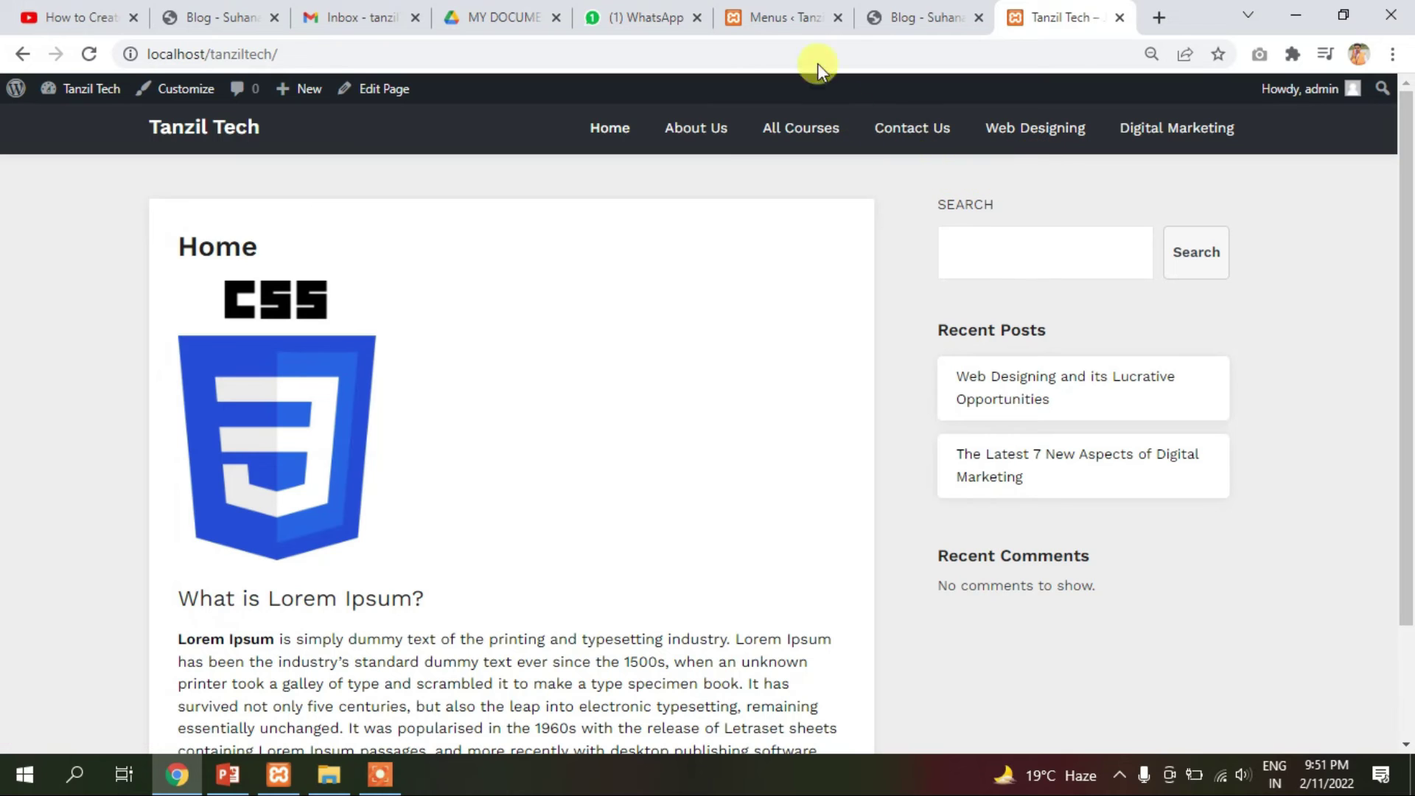
On the post Categories admin page, enter Web Designing New as the name of a new category
click(777, 9)
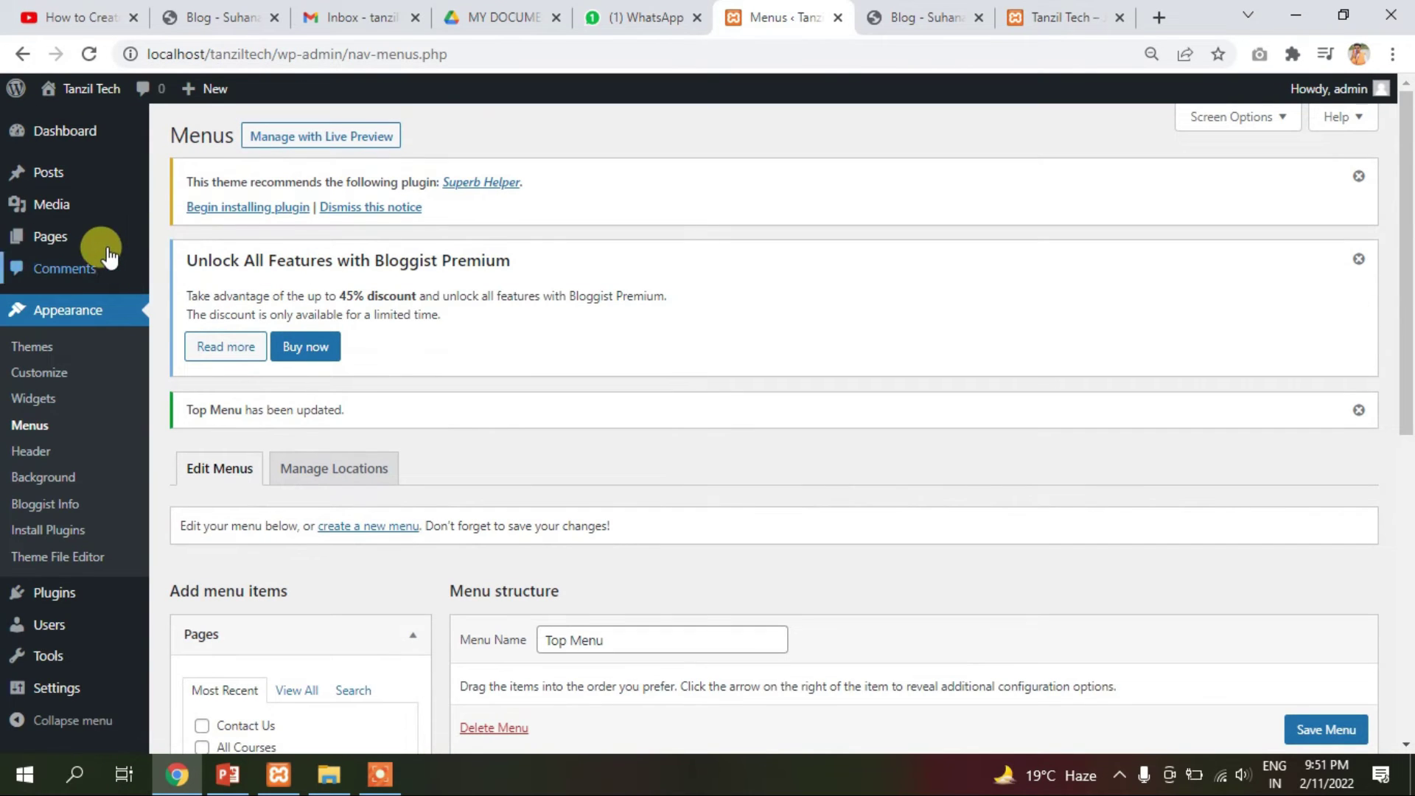
mouse_move(87, 180)
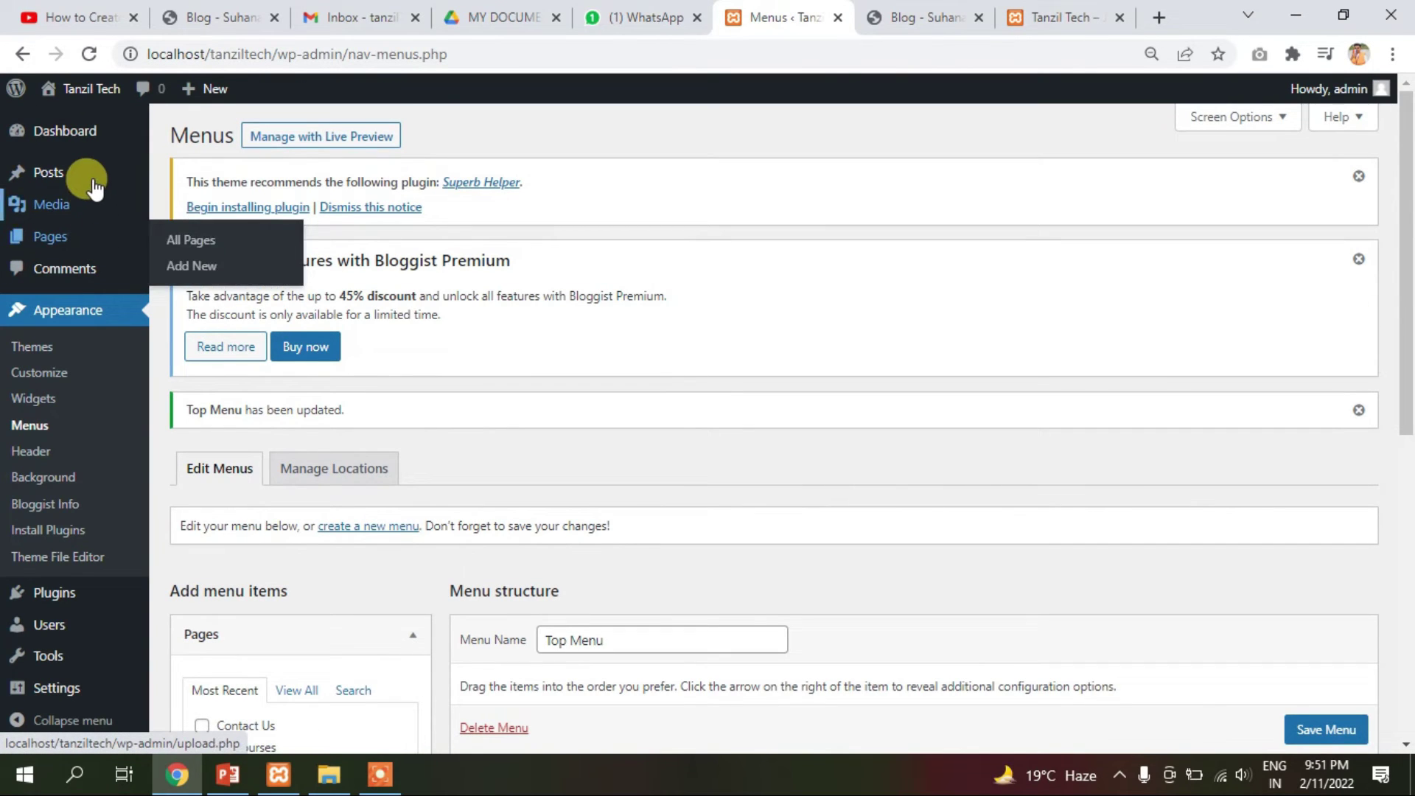
click(196, 229)
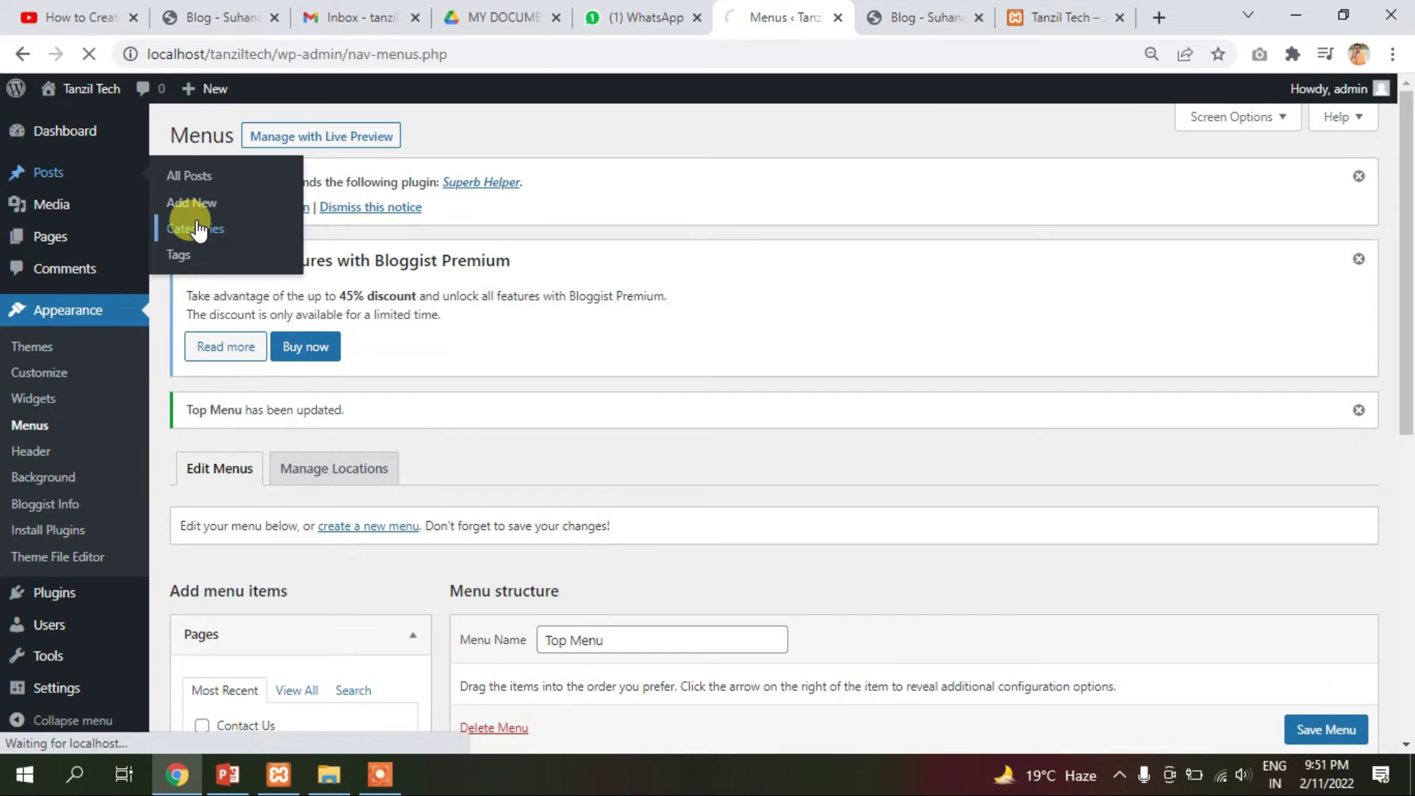
scroll(317, 449, down, 1)
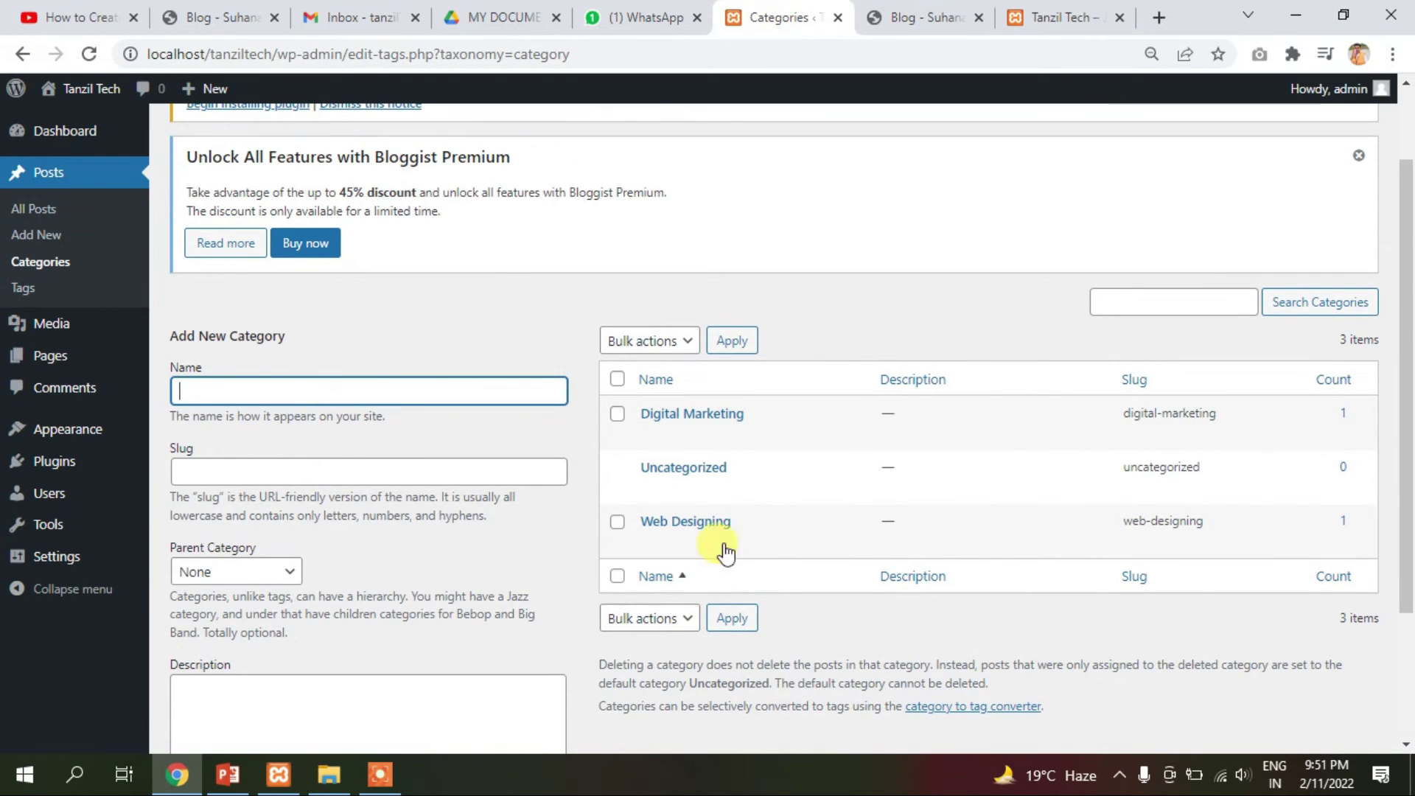
drag(733, 521, 644, 520)
key(ctrl+c)
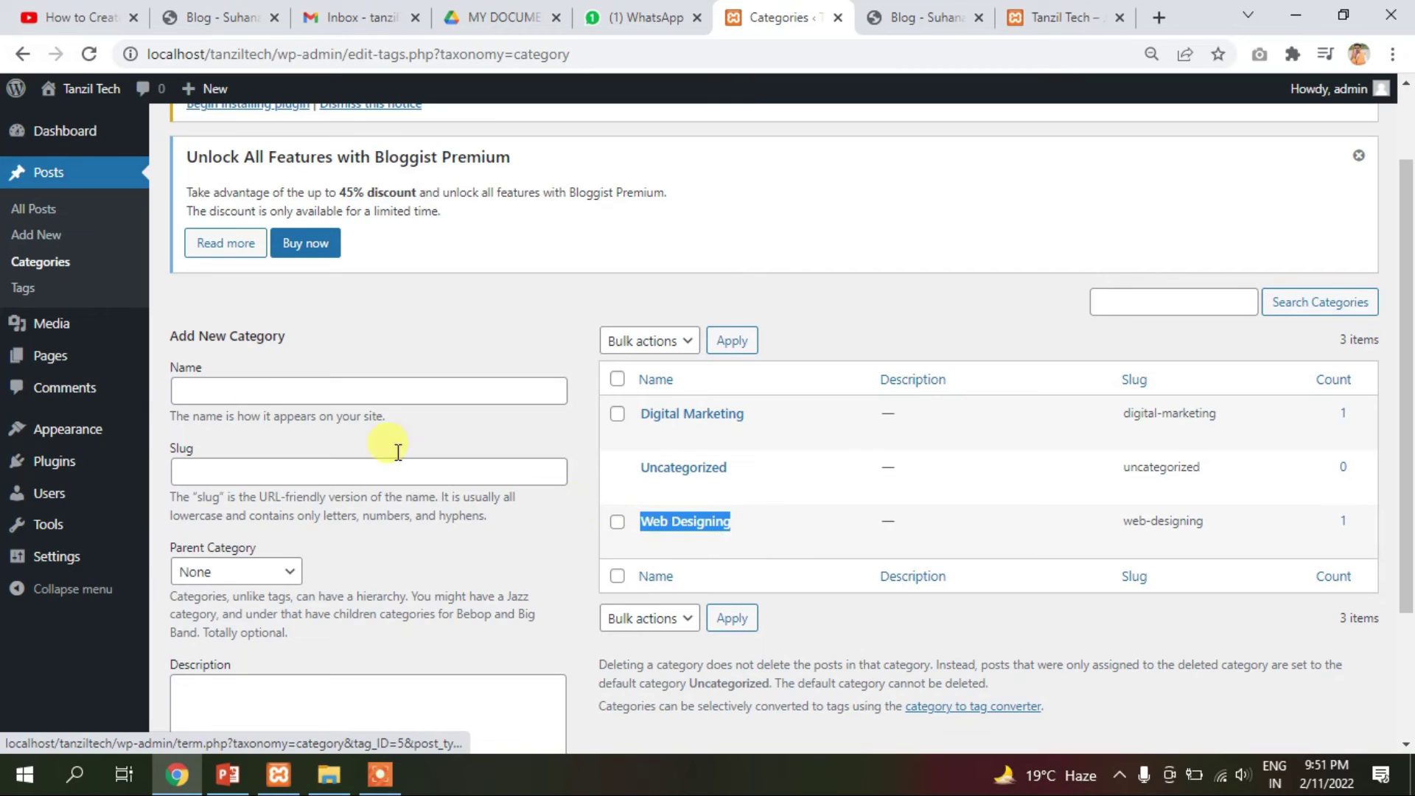
click(253, 389)
key(ctrl+v)
text(New)
Set Web Designing as the new category's parent and add the category
scroll(438, 342, down, 3)
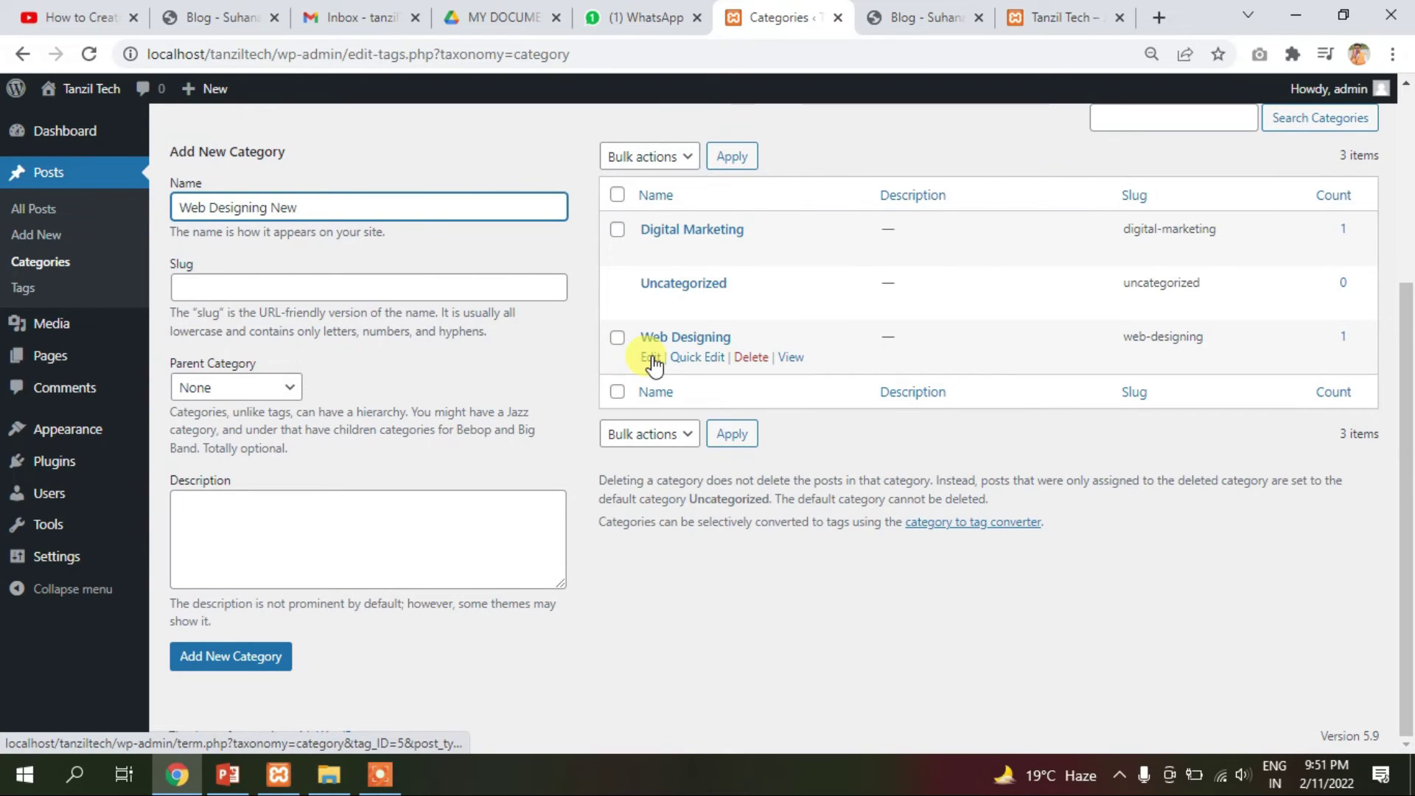
click(289, 386)
click(272, 463)
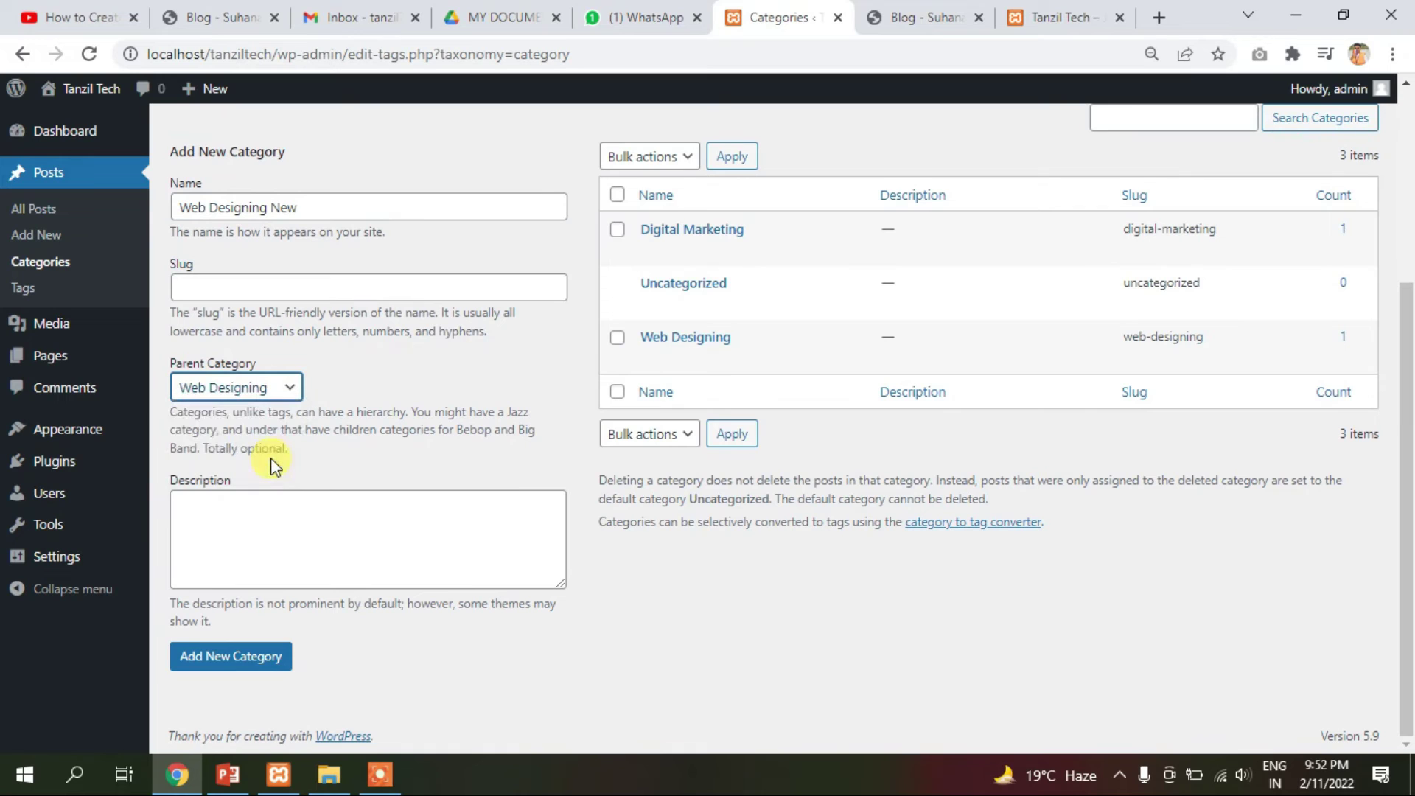
click(244, 658)
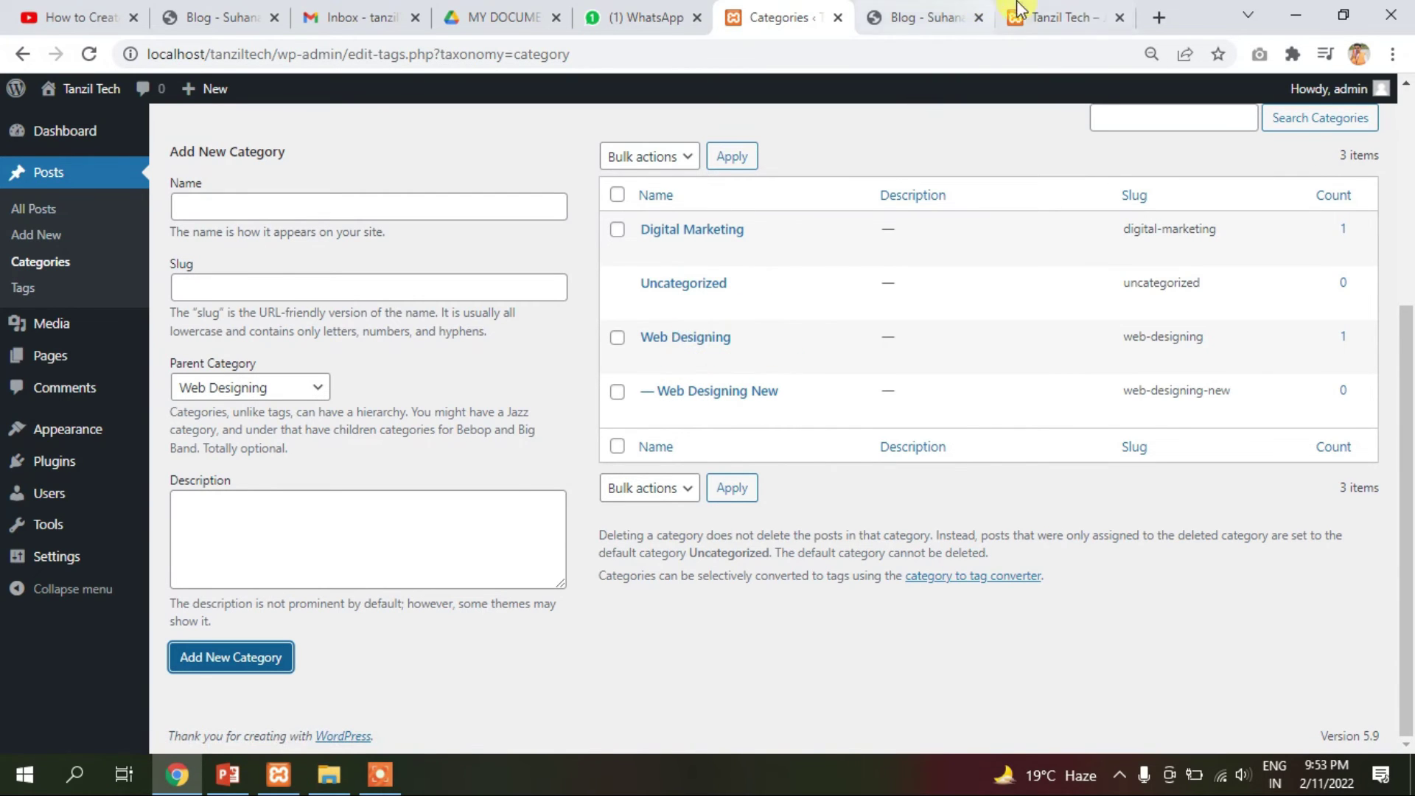
Additionally assign the post Web Designing and its Lucrative Opportunities to the Web Designing New category and update the post
click(1061, 17)
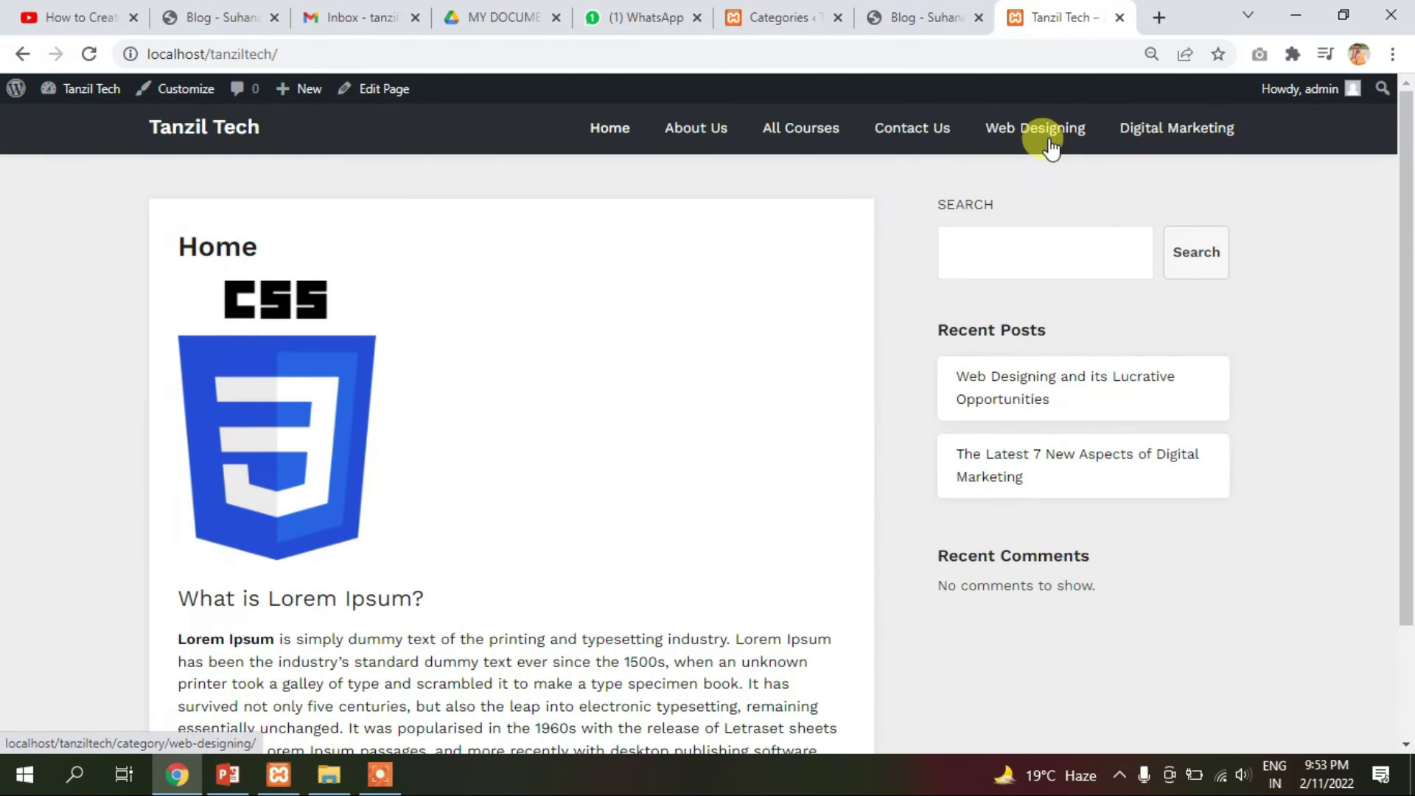
click(759, 16)
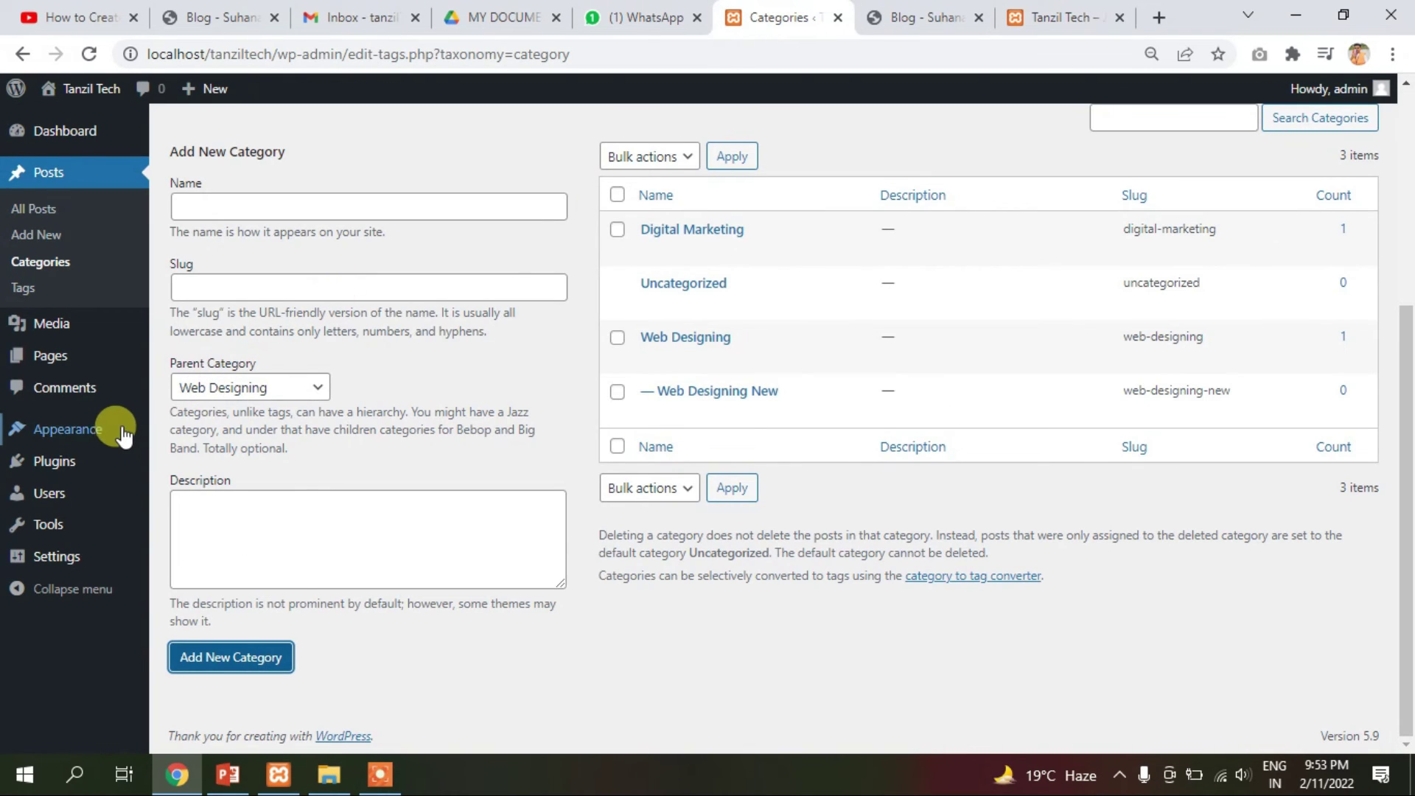
mouse_move(98, 361)
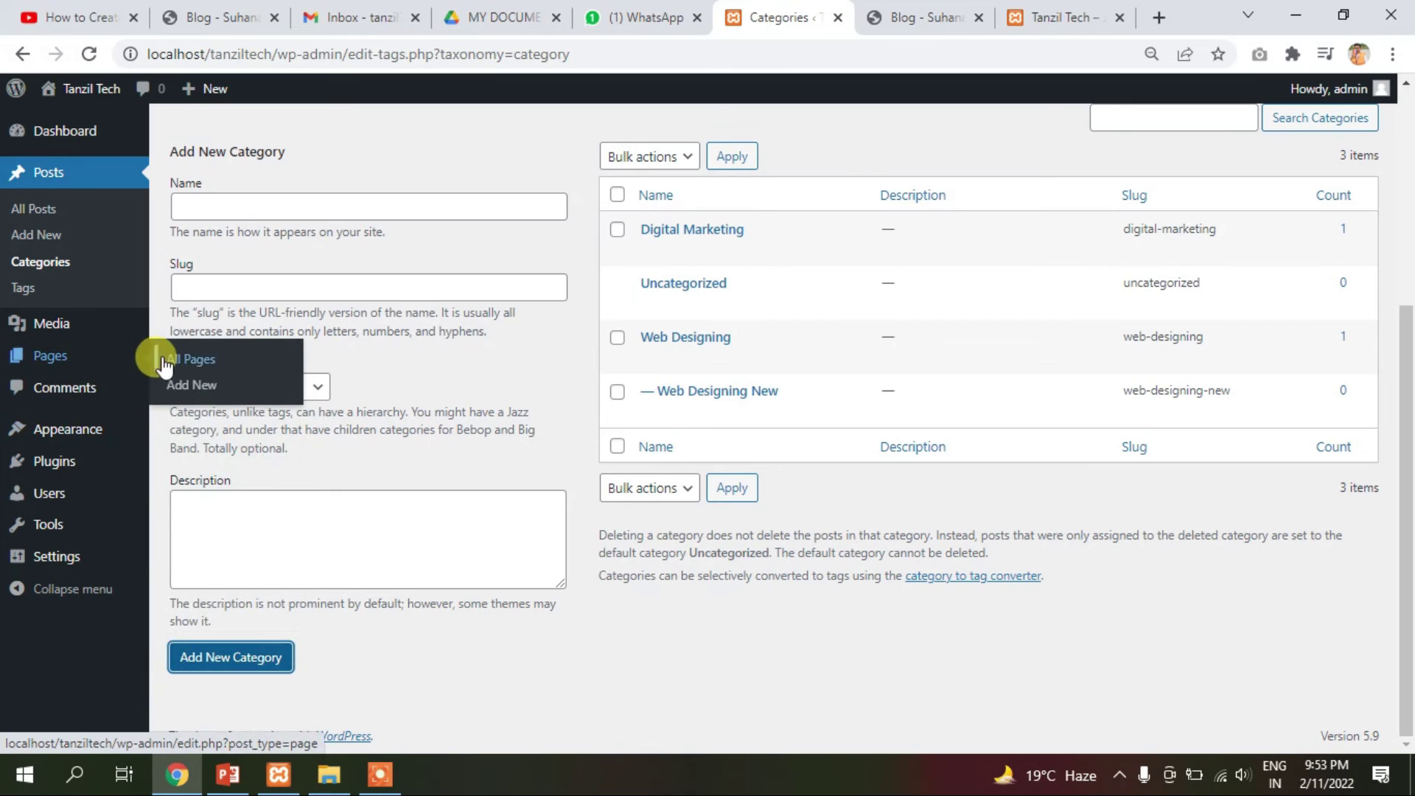
click(75, 210)
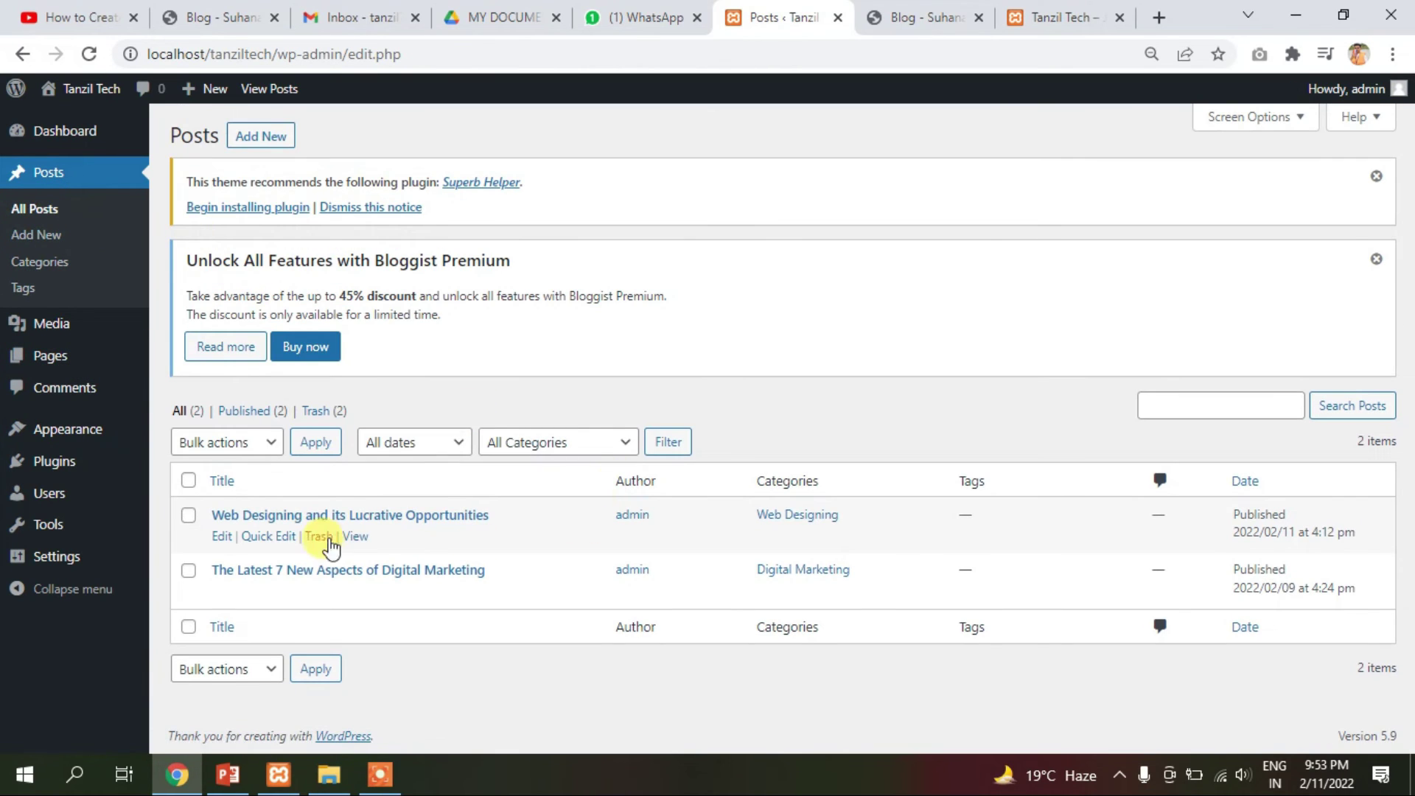
click(221, 536)
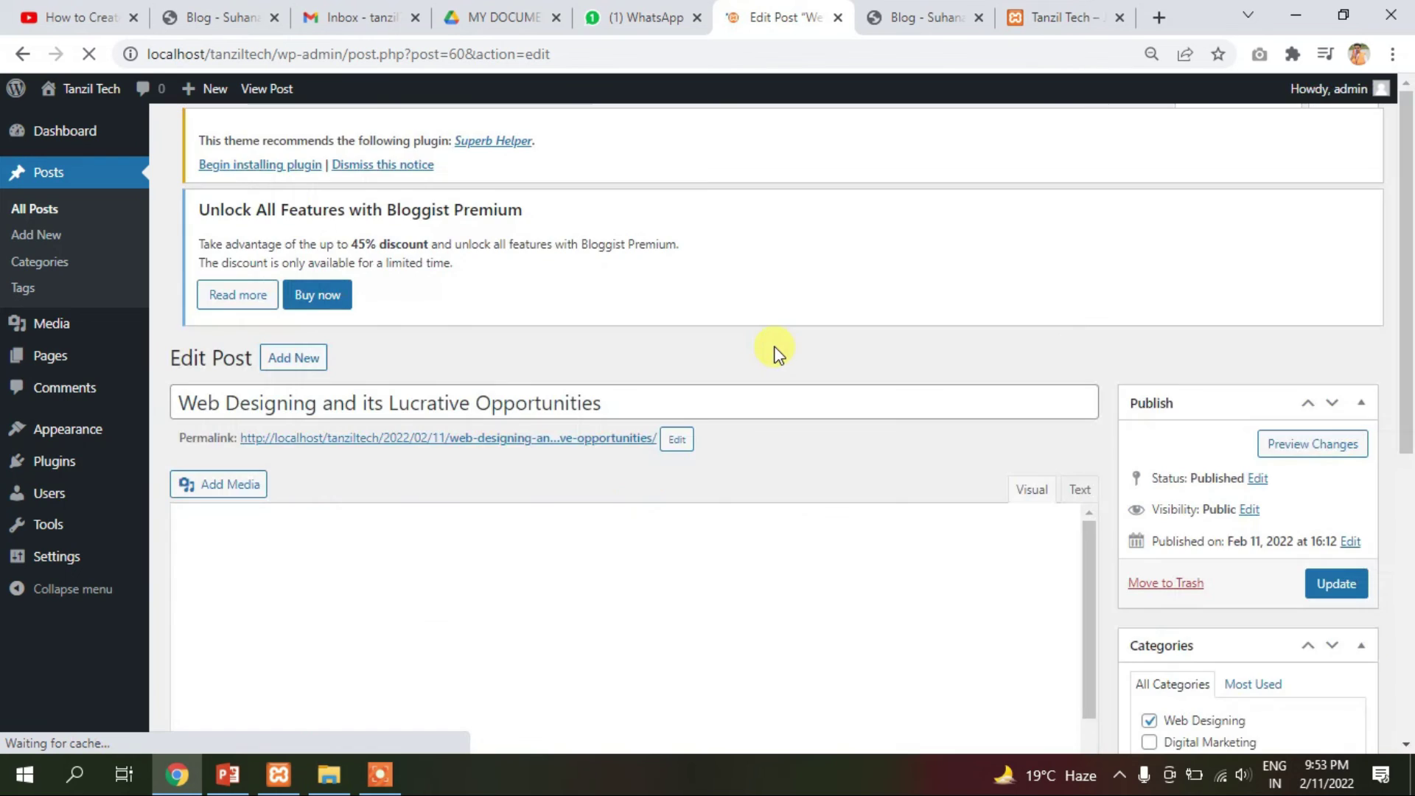
scroll(885, 358, down, 4)
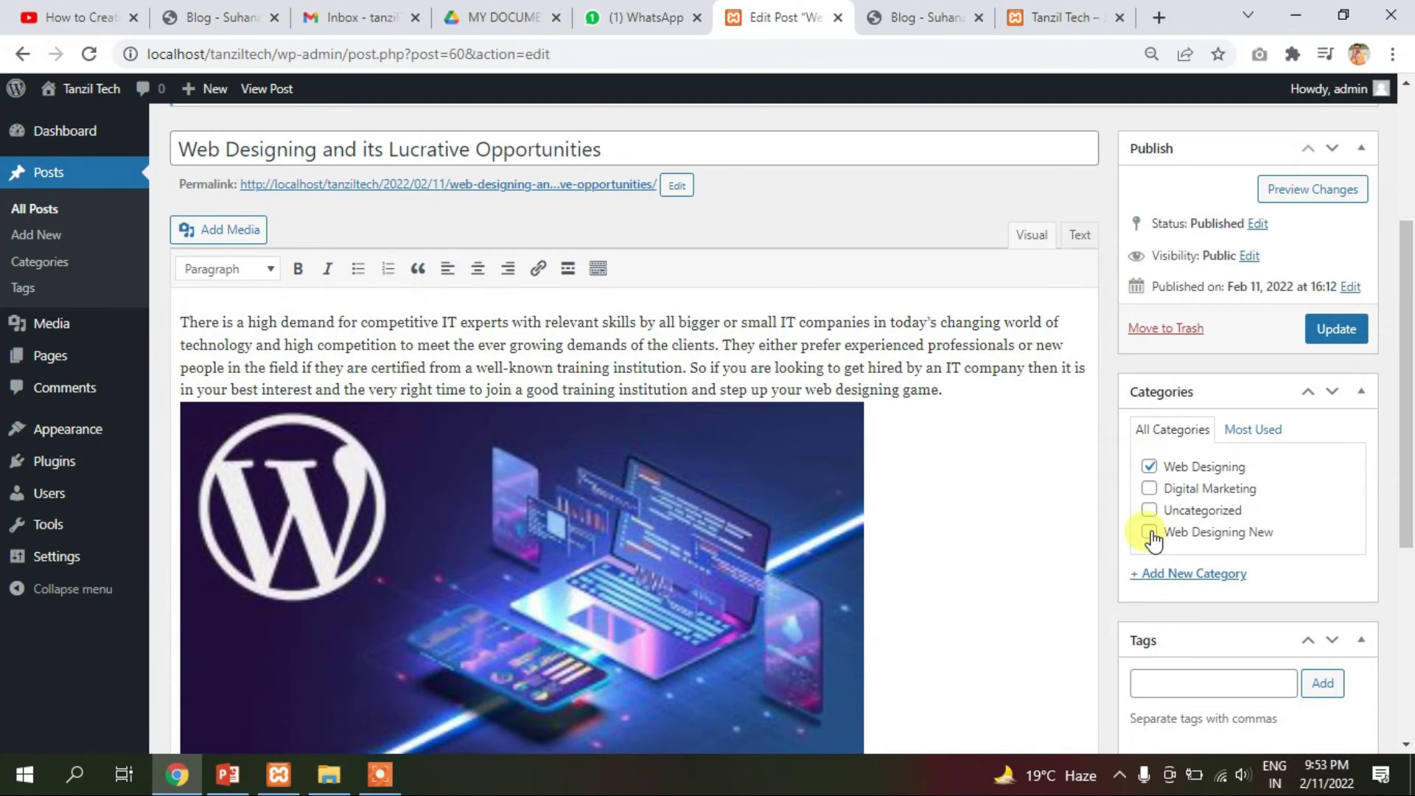
click(1328, 333)
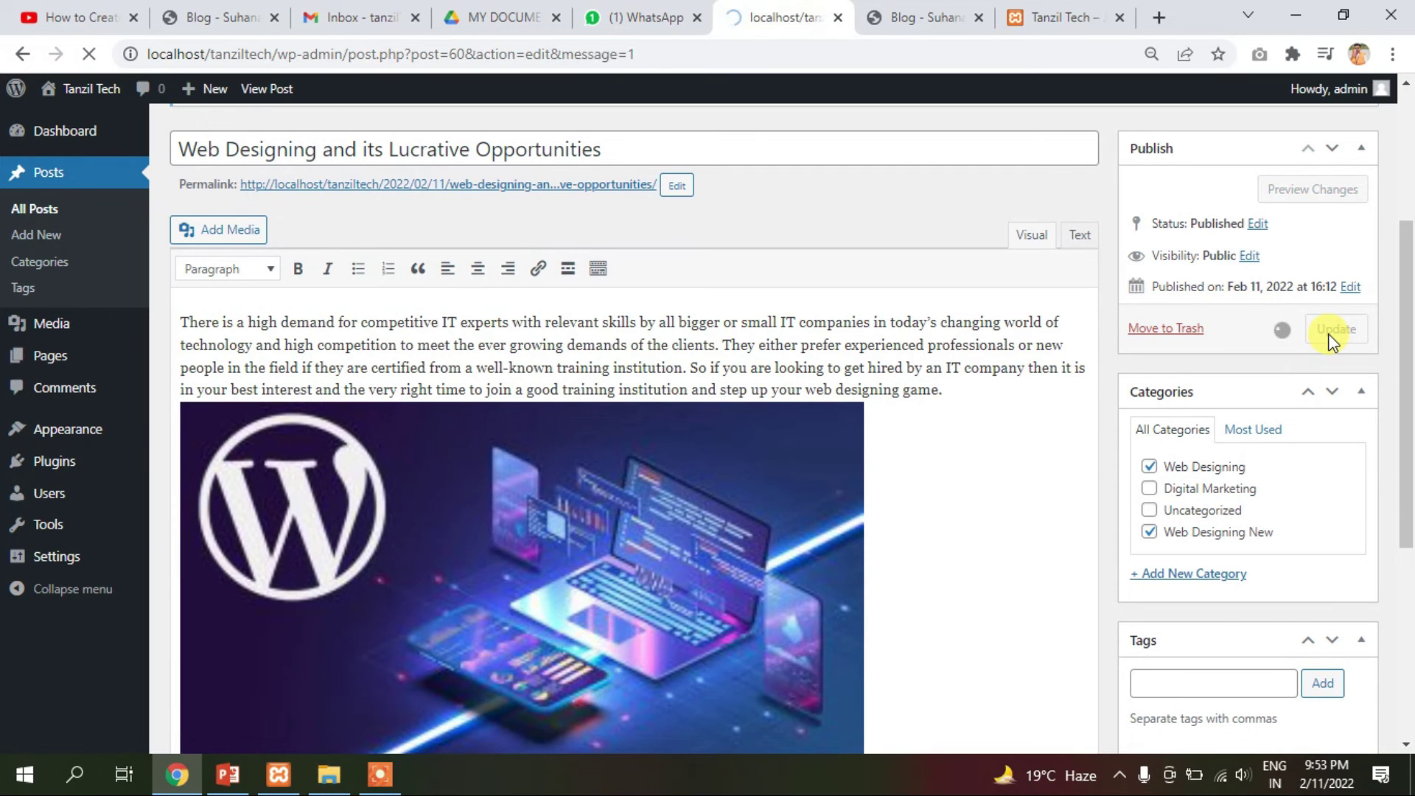
scroll(952, 529, down, 4)
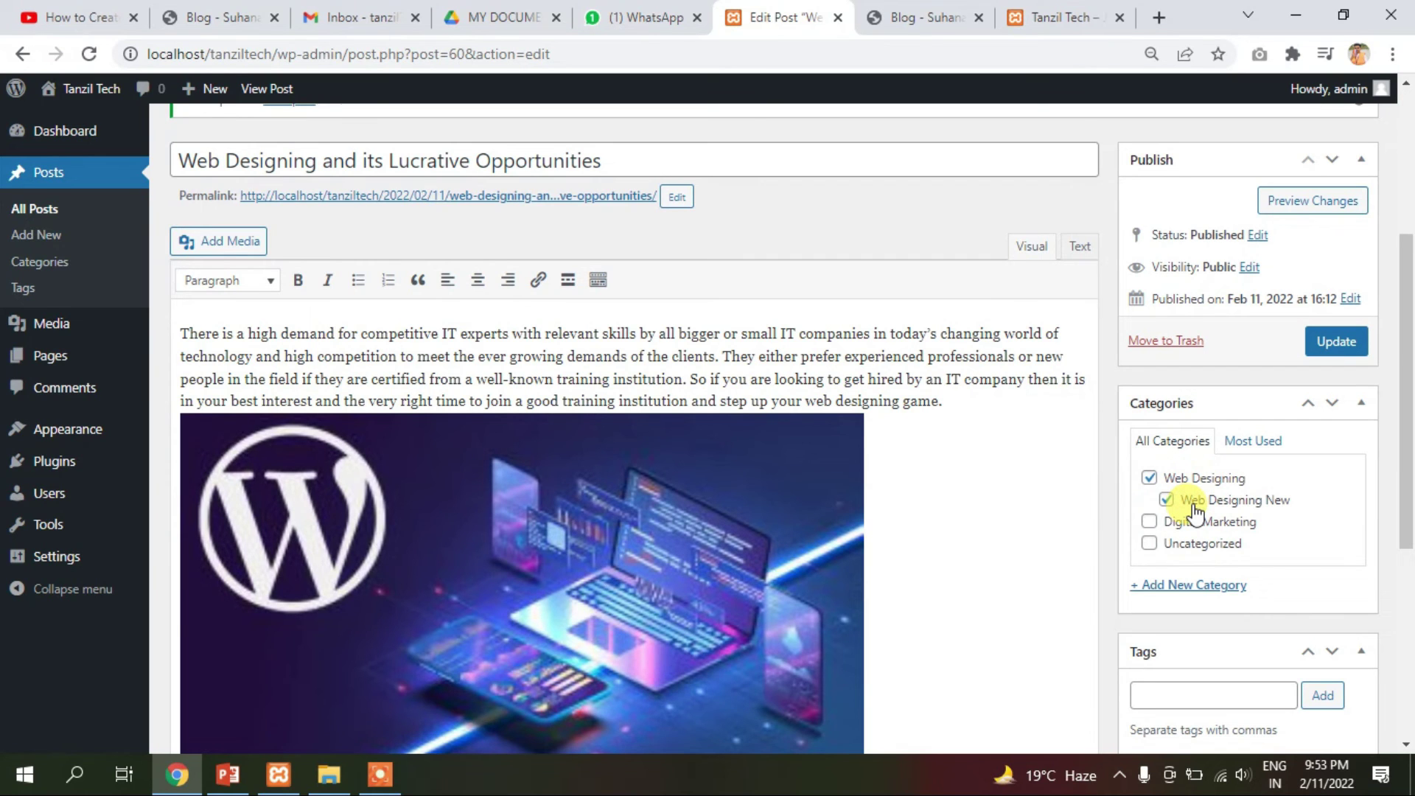
click(1336, 343)
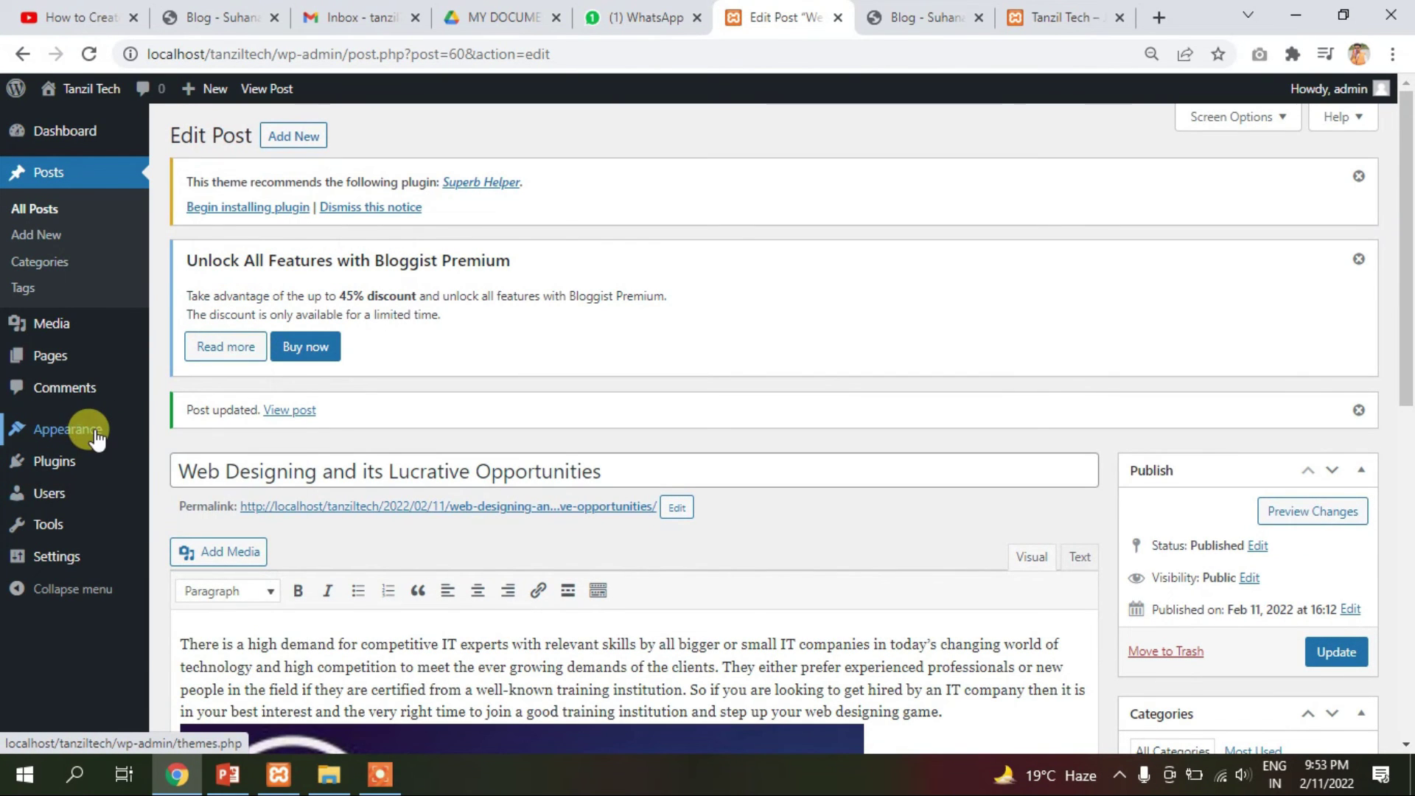
Add the Web Designing New category as an item of the site's Top Menu
mouse_move(96, 441)
click(224, 516)
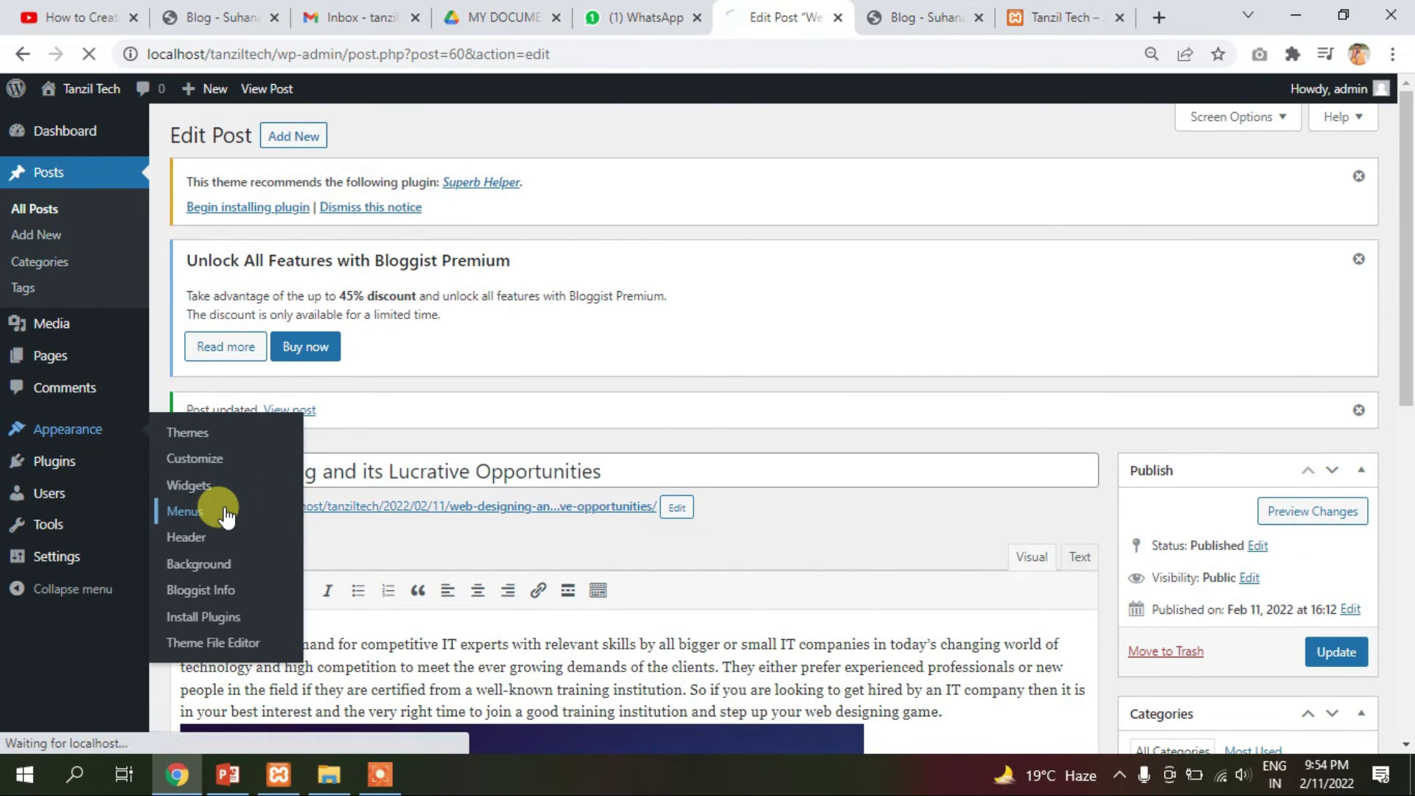
scroll(280, 439, down, 5)
click(286, 479)
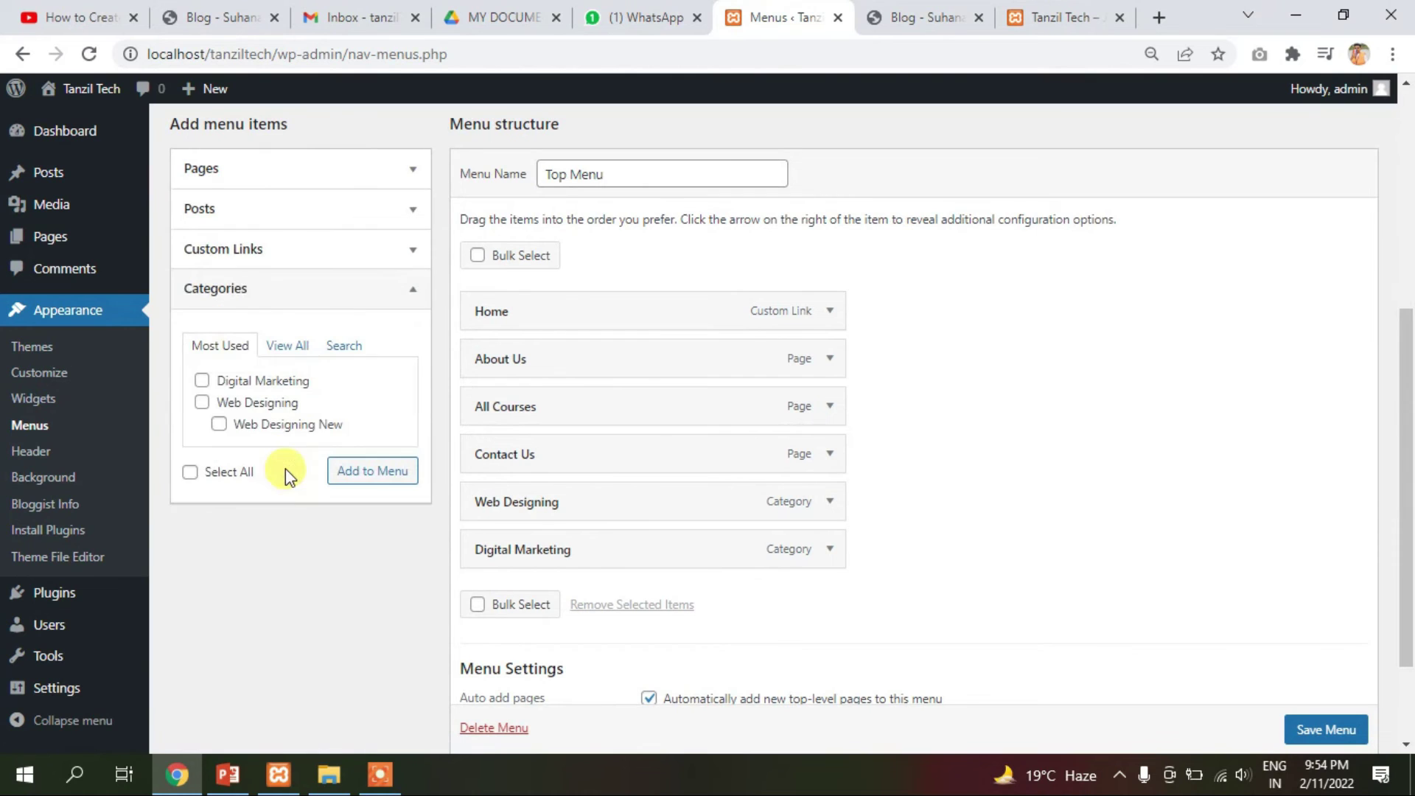
click(219, 424)
click(333, 471)
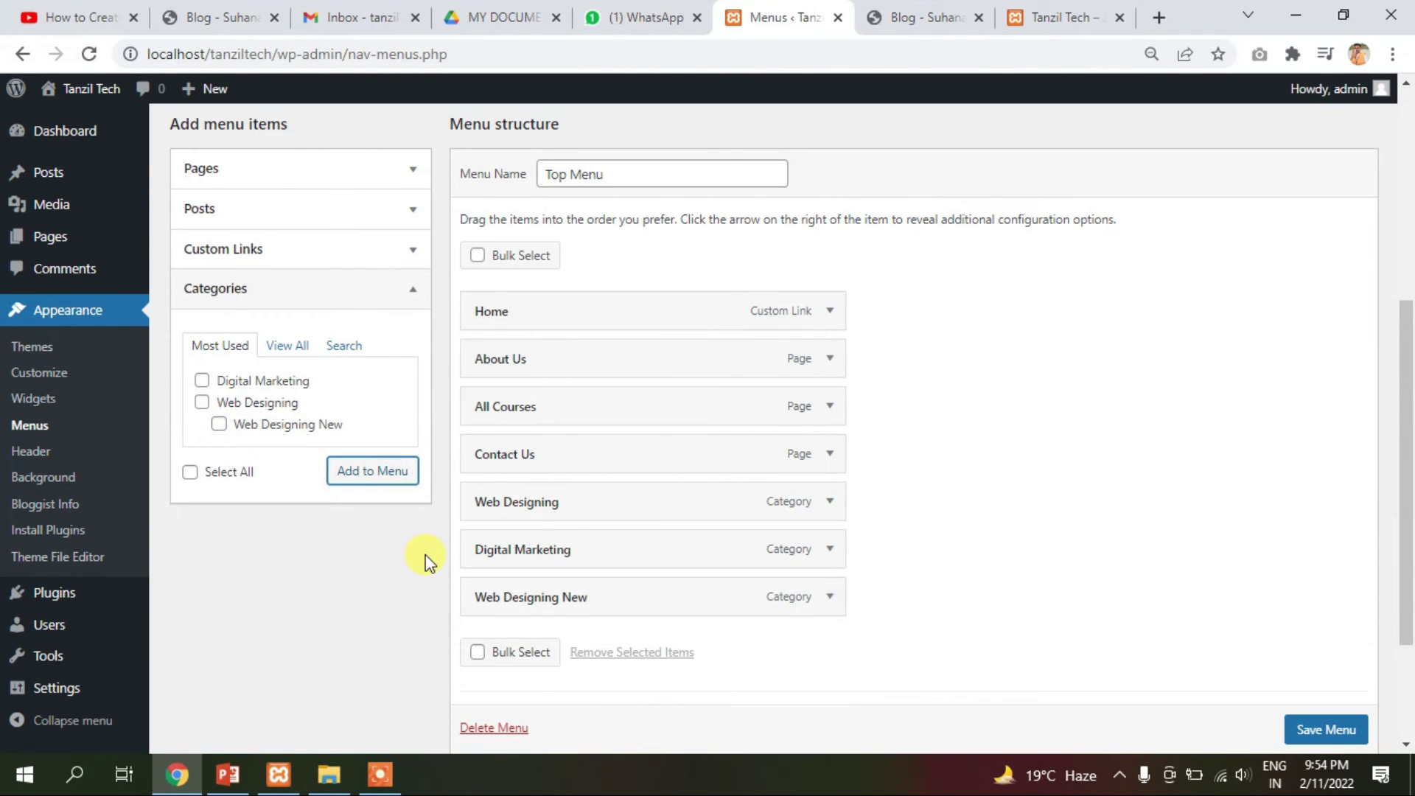
scroll(514, 584, down, 2)
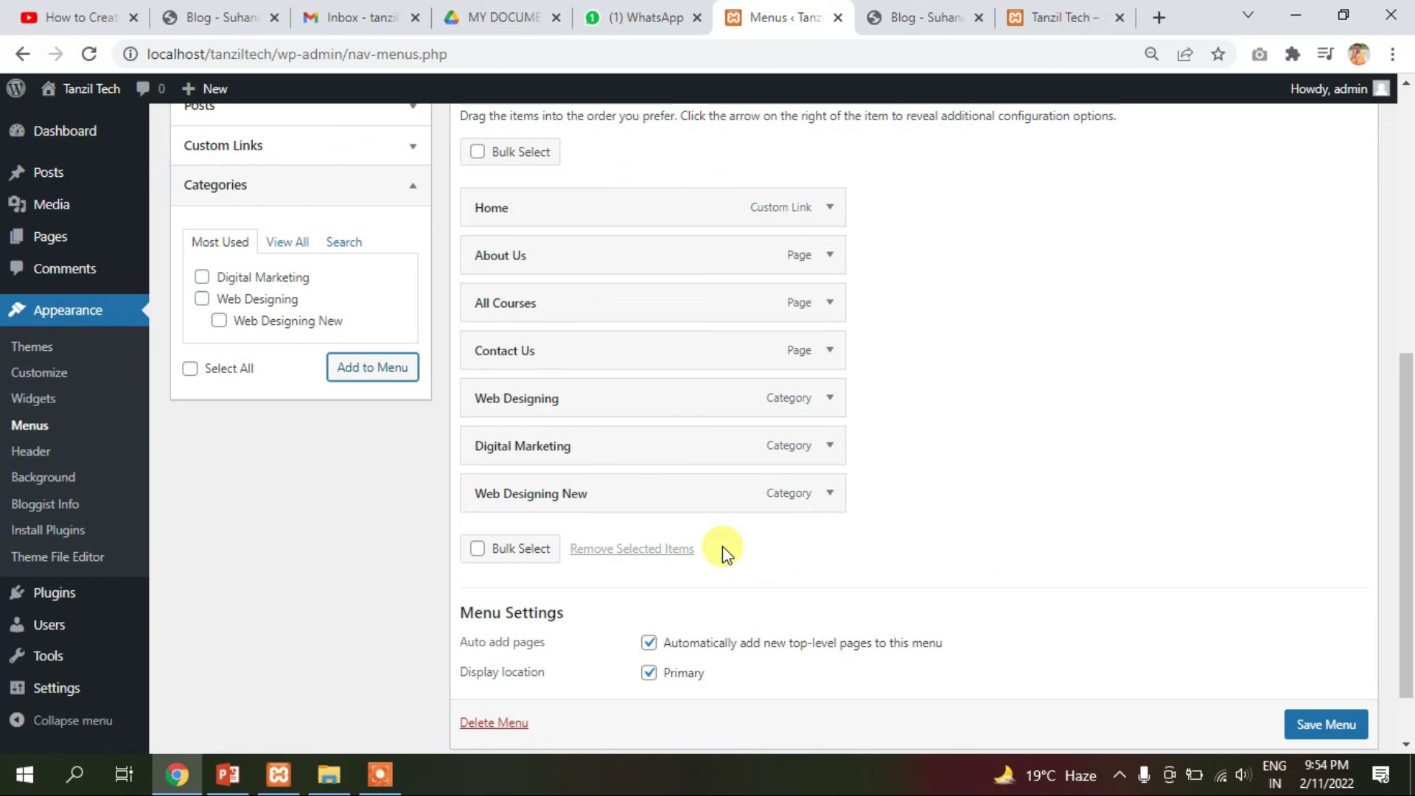
Make Web Designing New a sub item of Digital Marketing in the Top Menu and save the menu
click(1061, 17)
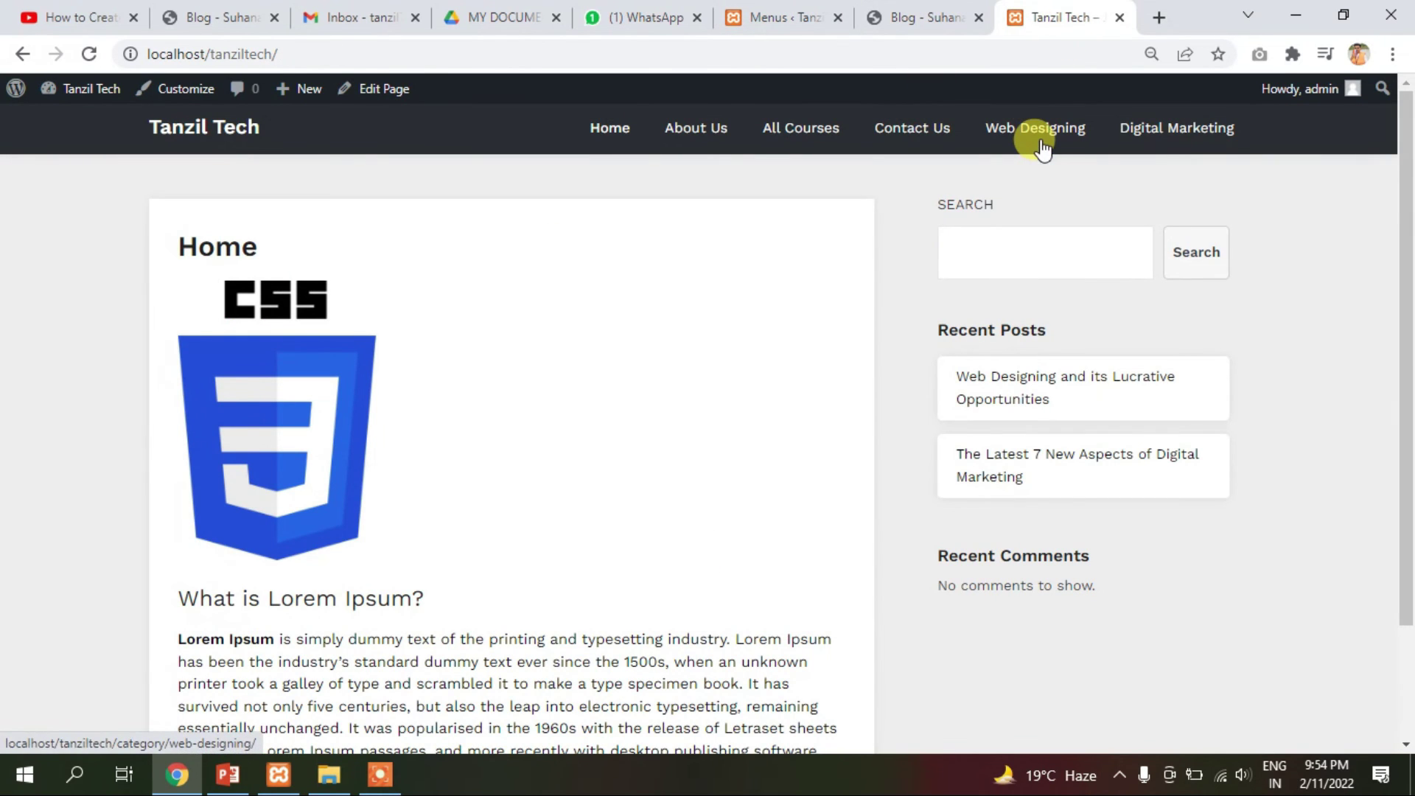
click(781, 17)
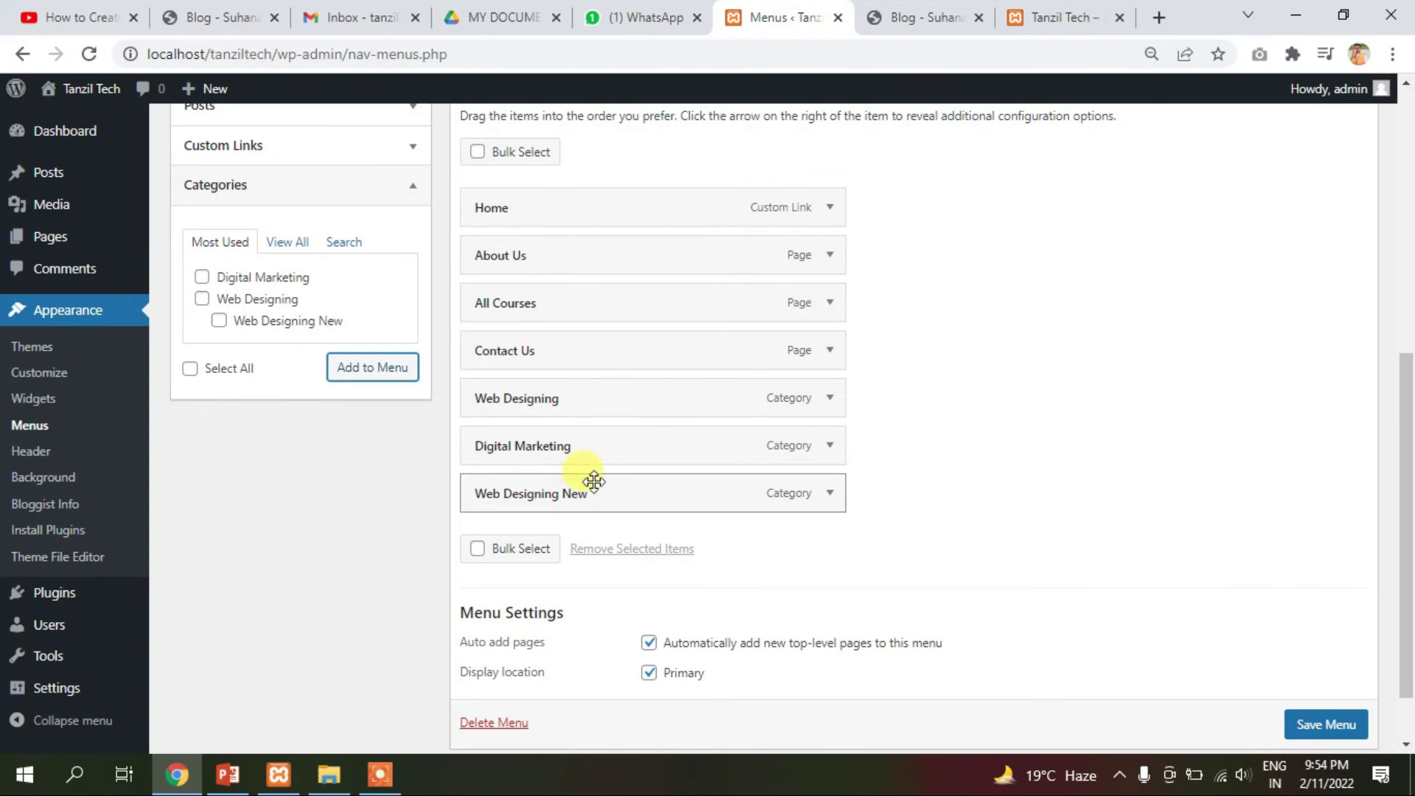
drag(595, 492, 622, 499)
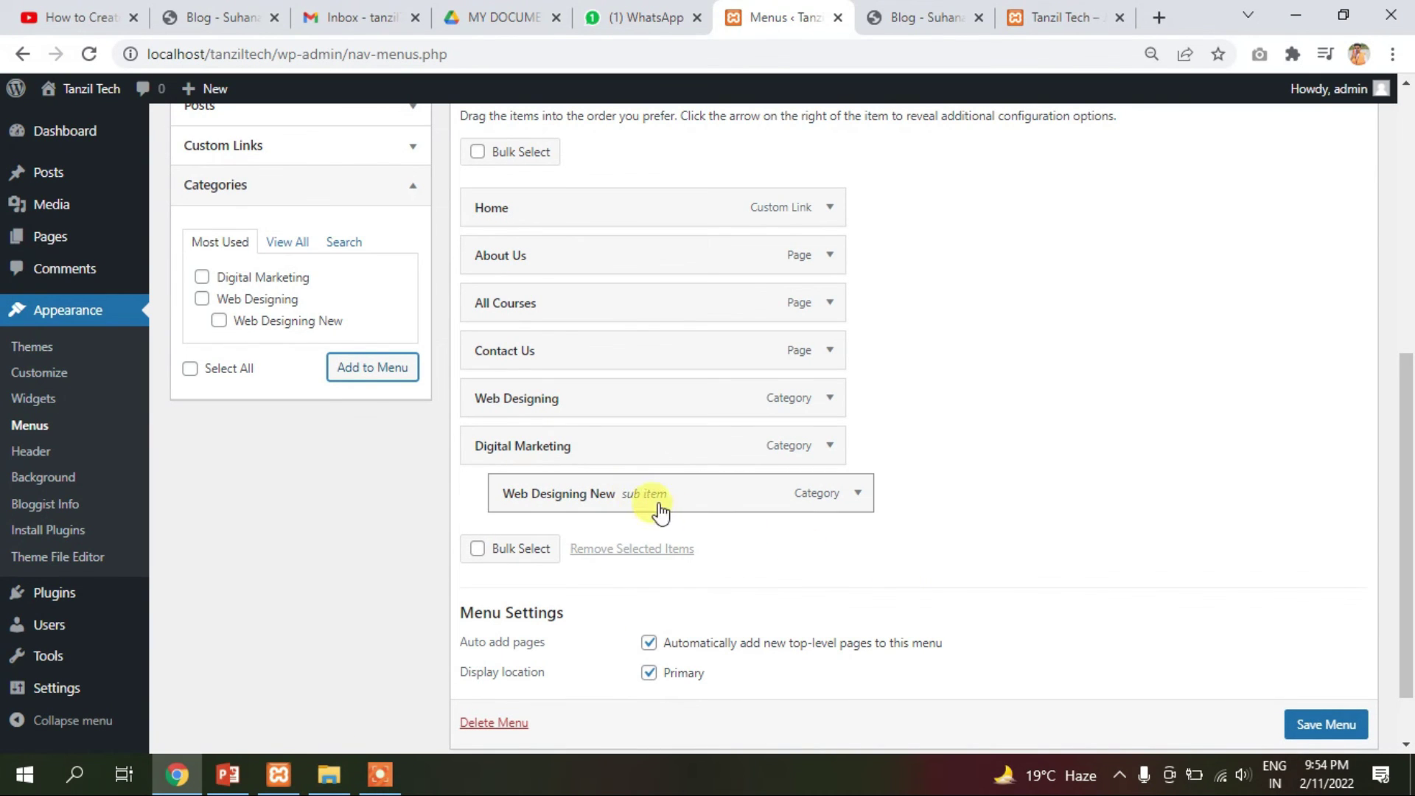
drag(701, 495, 683, 496)
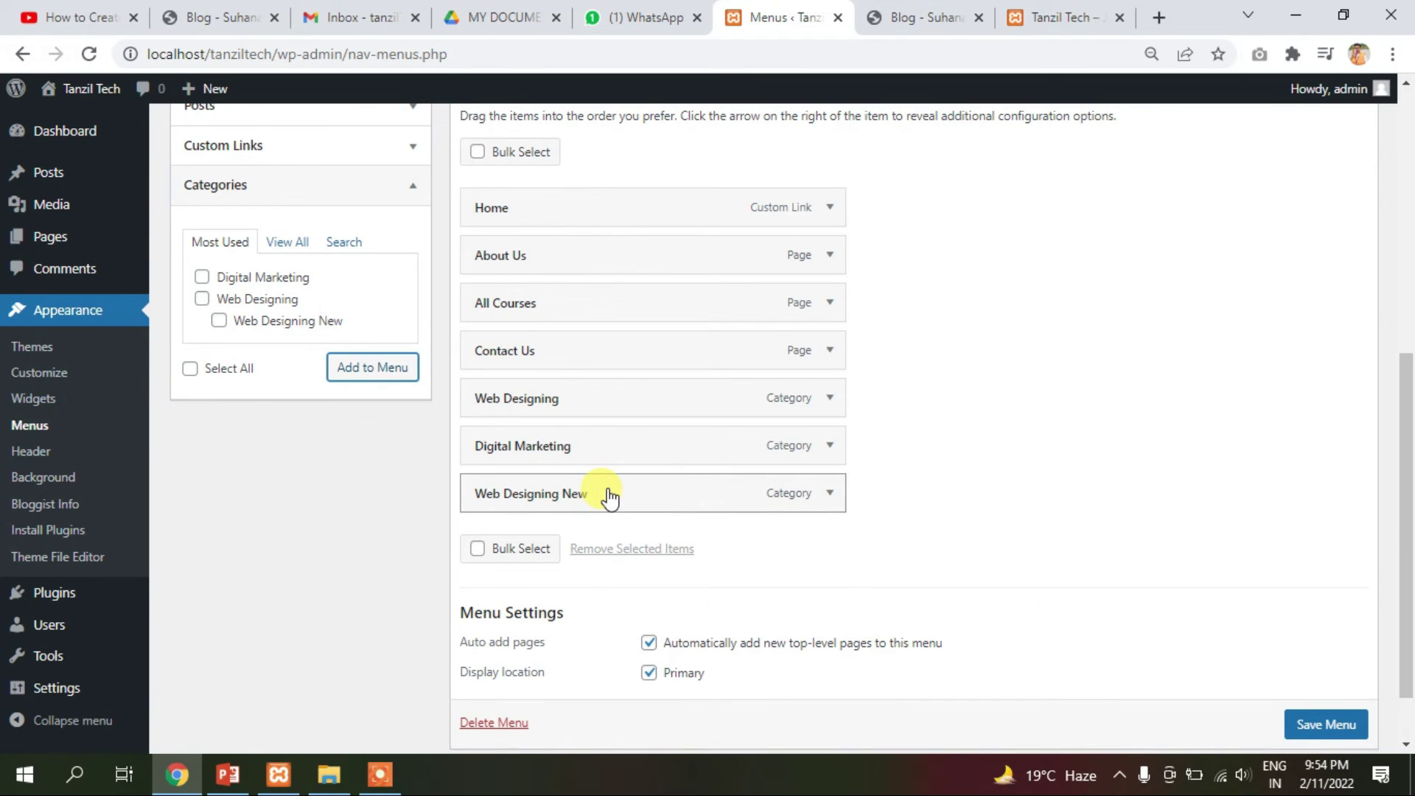
drag(622, 497, 662, 508)
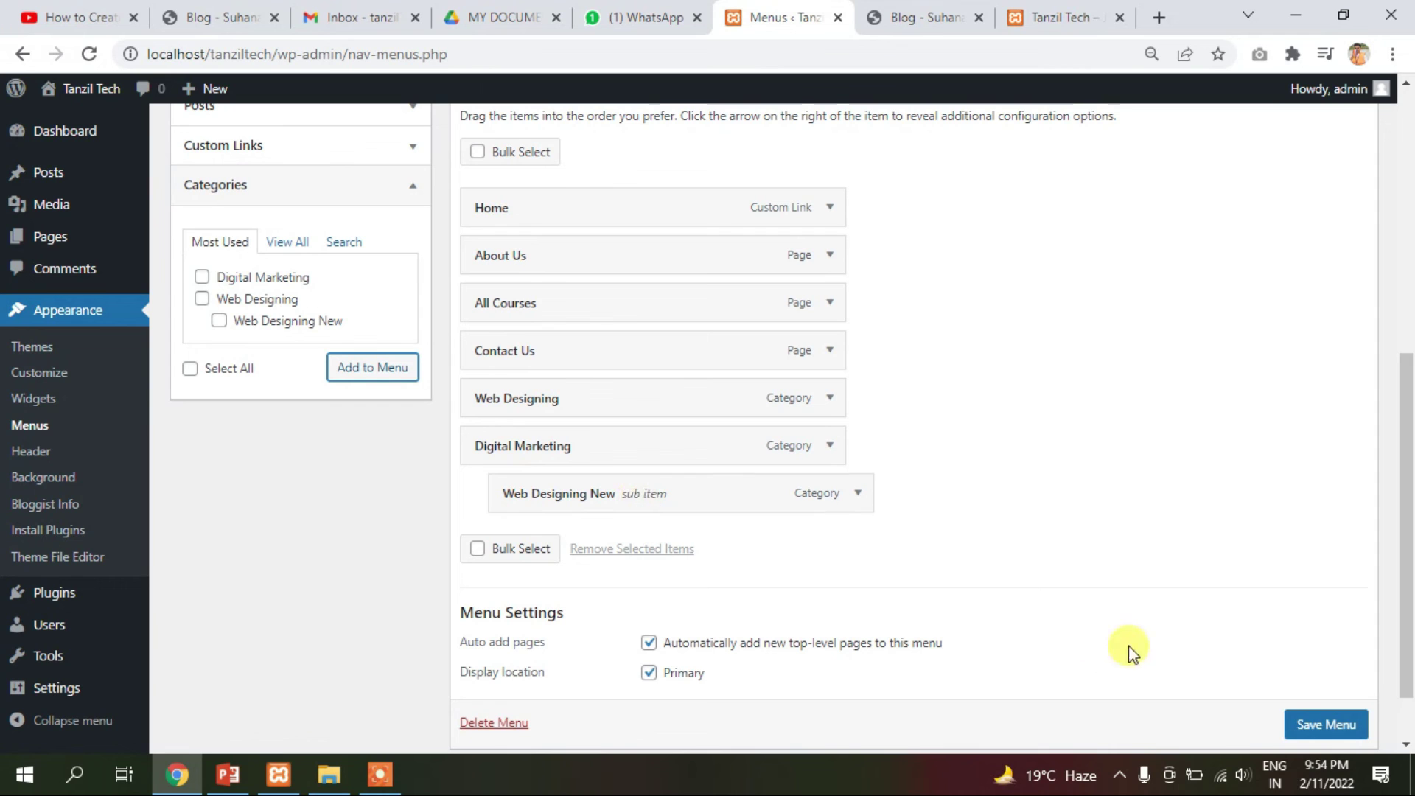
click(1331, 725)
scroll(1346, 725, down, 1)
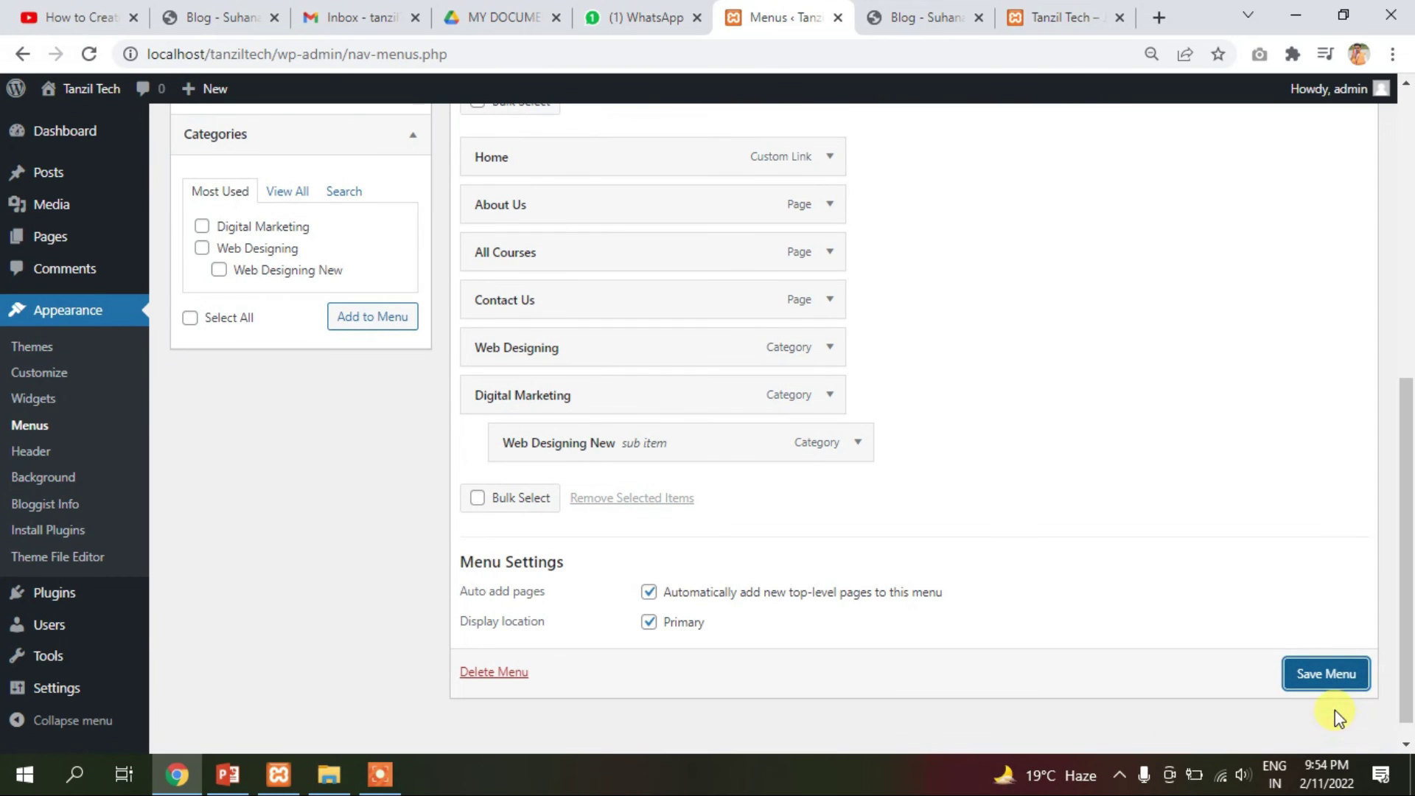
click(1323, 672)
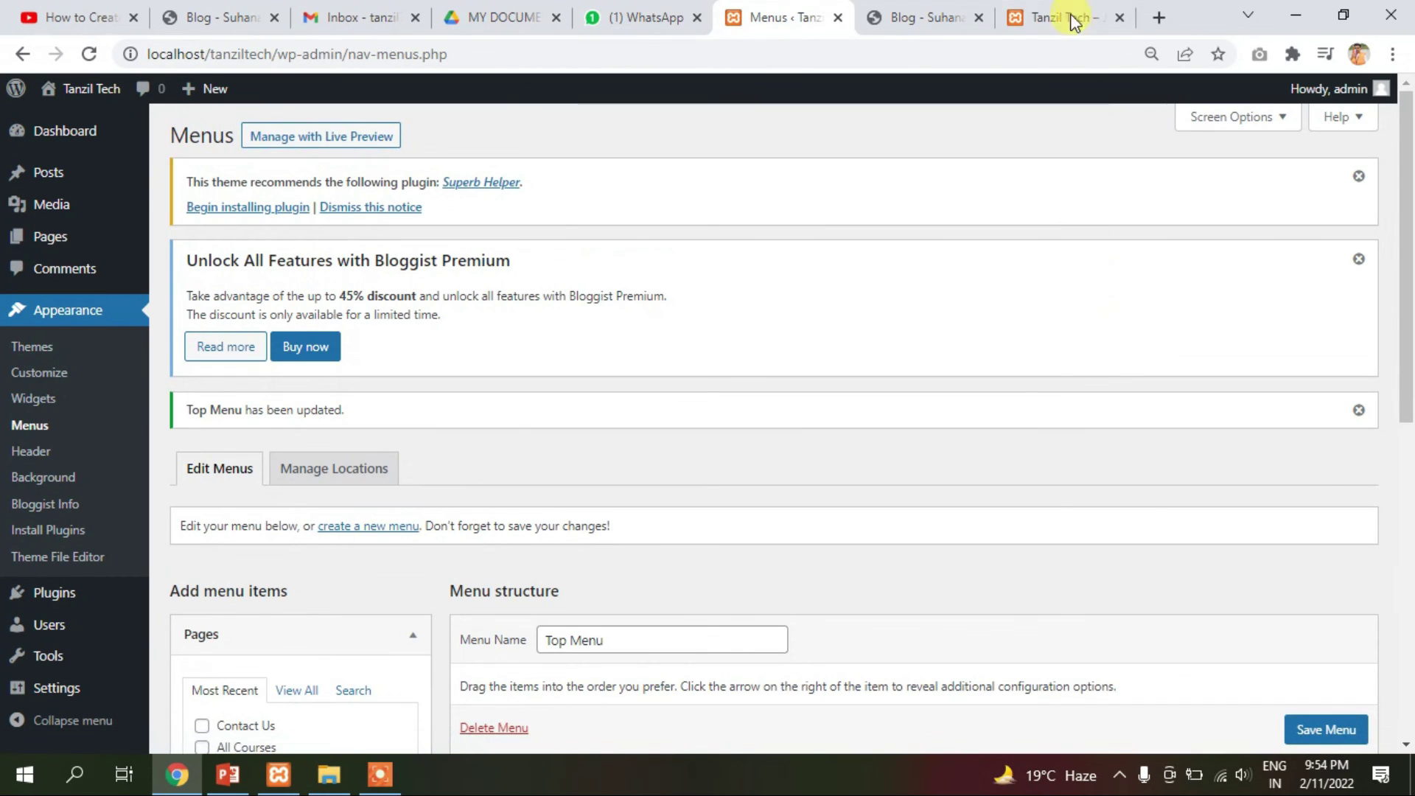
Reload the Tanzil Tech home page to check which navigation item holds the submenu
click(1063, 10)
click(1054, 49)
key(Return)
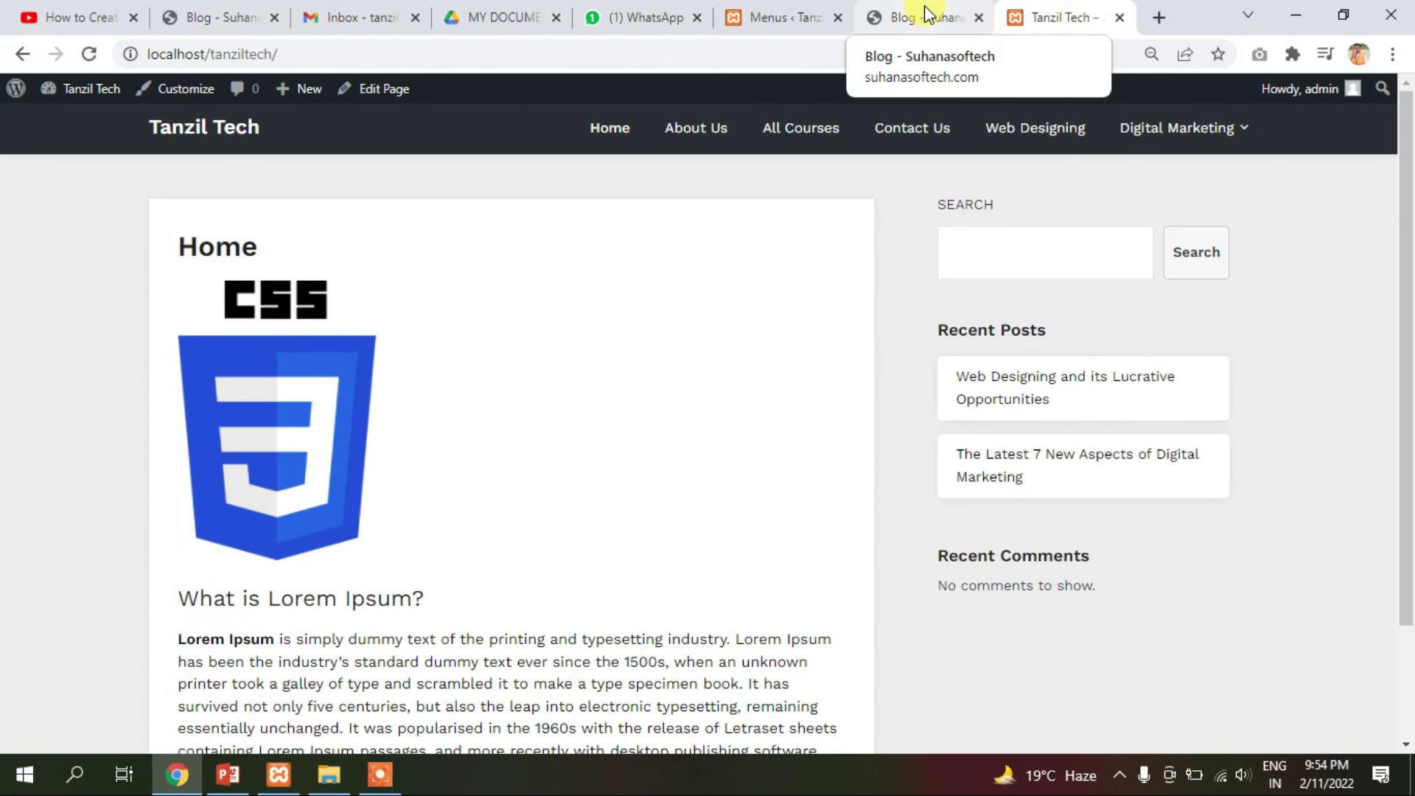
Move the Web Designing New sub item under Web Designing in the Top Menu and save the menu
click(781, 17)
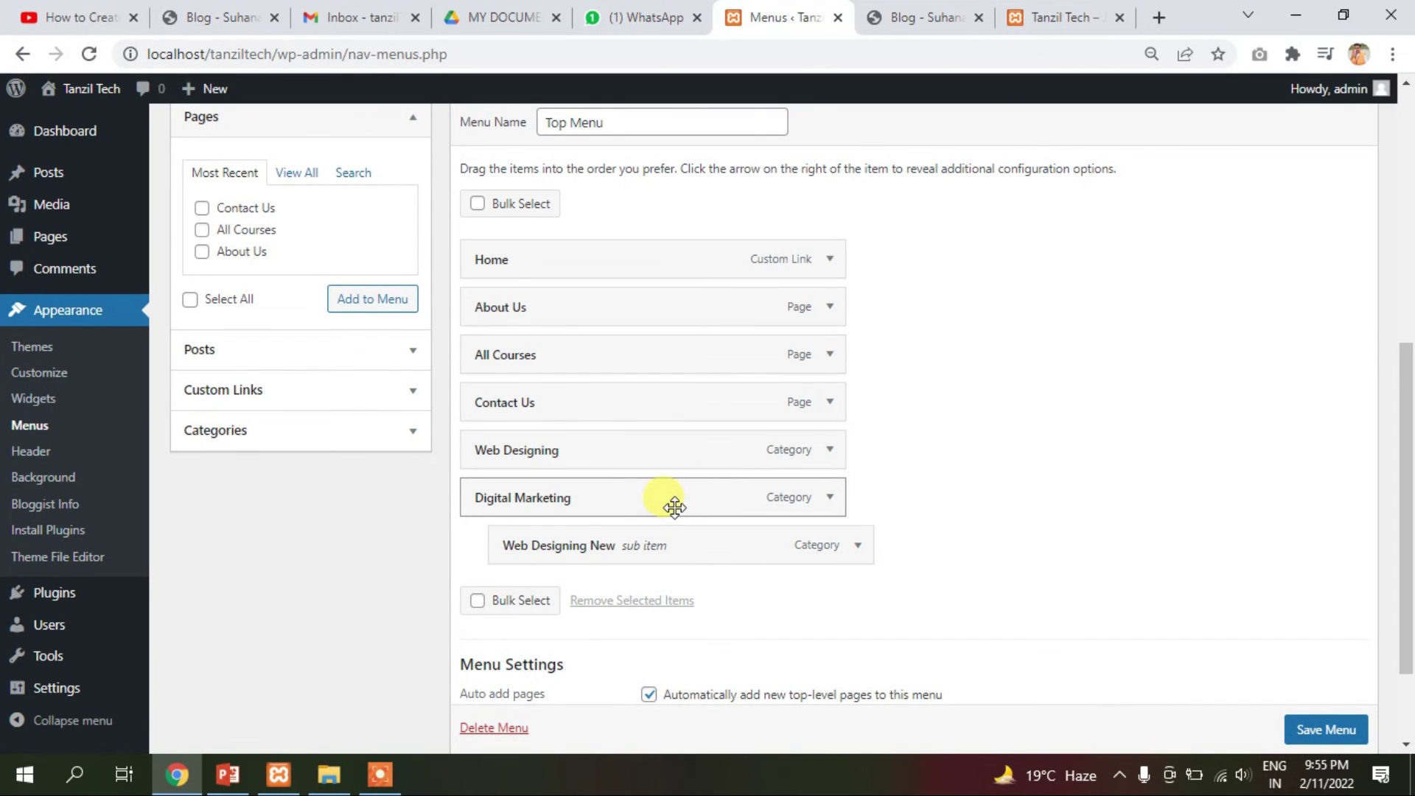
drag(684, 527, 645, 468)
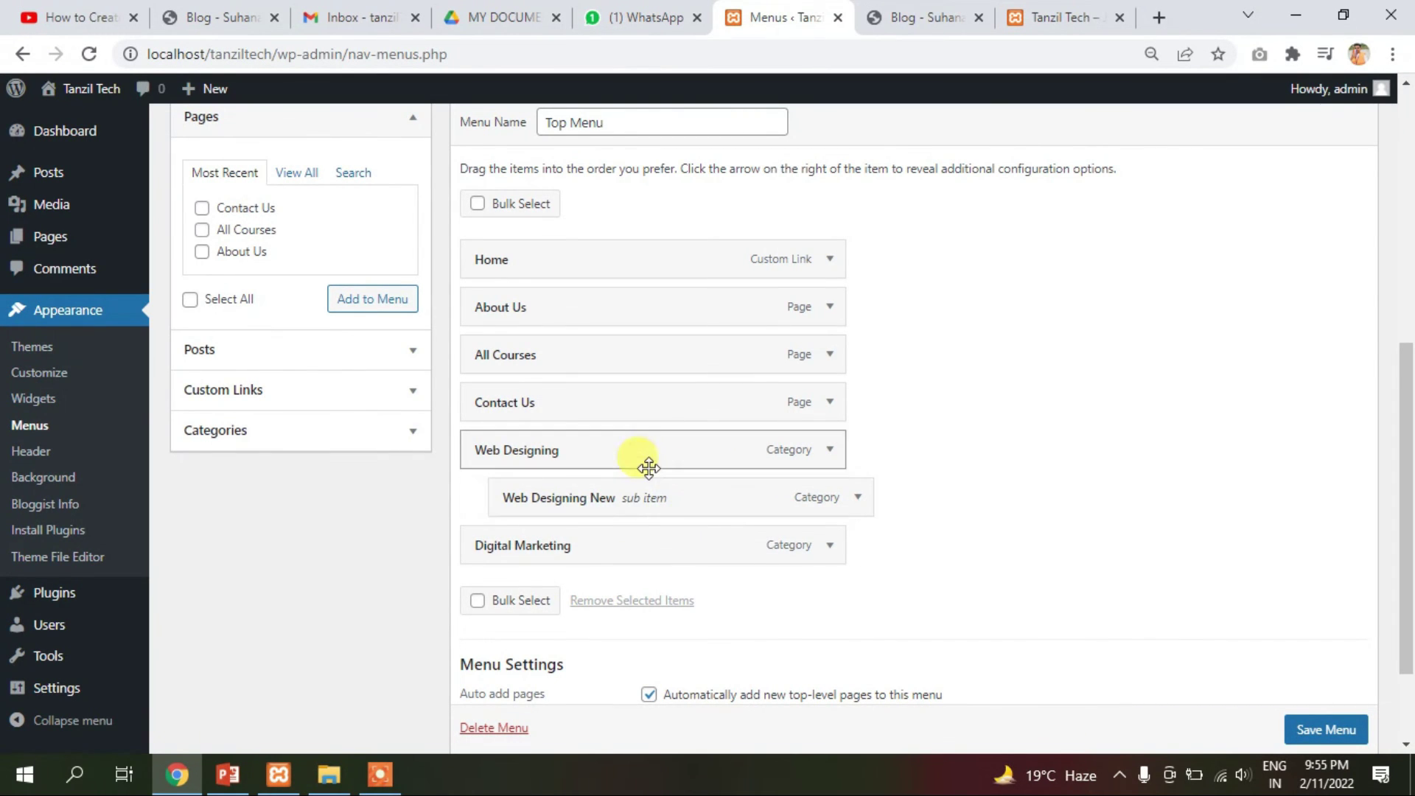
click(1333, 735)
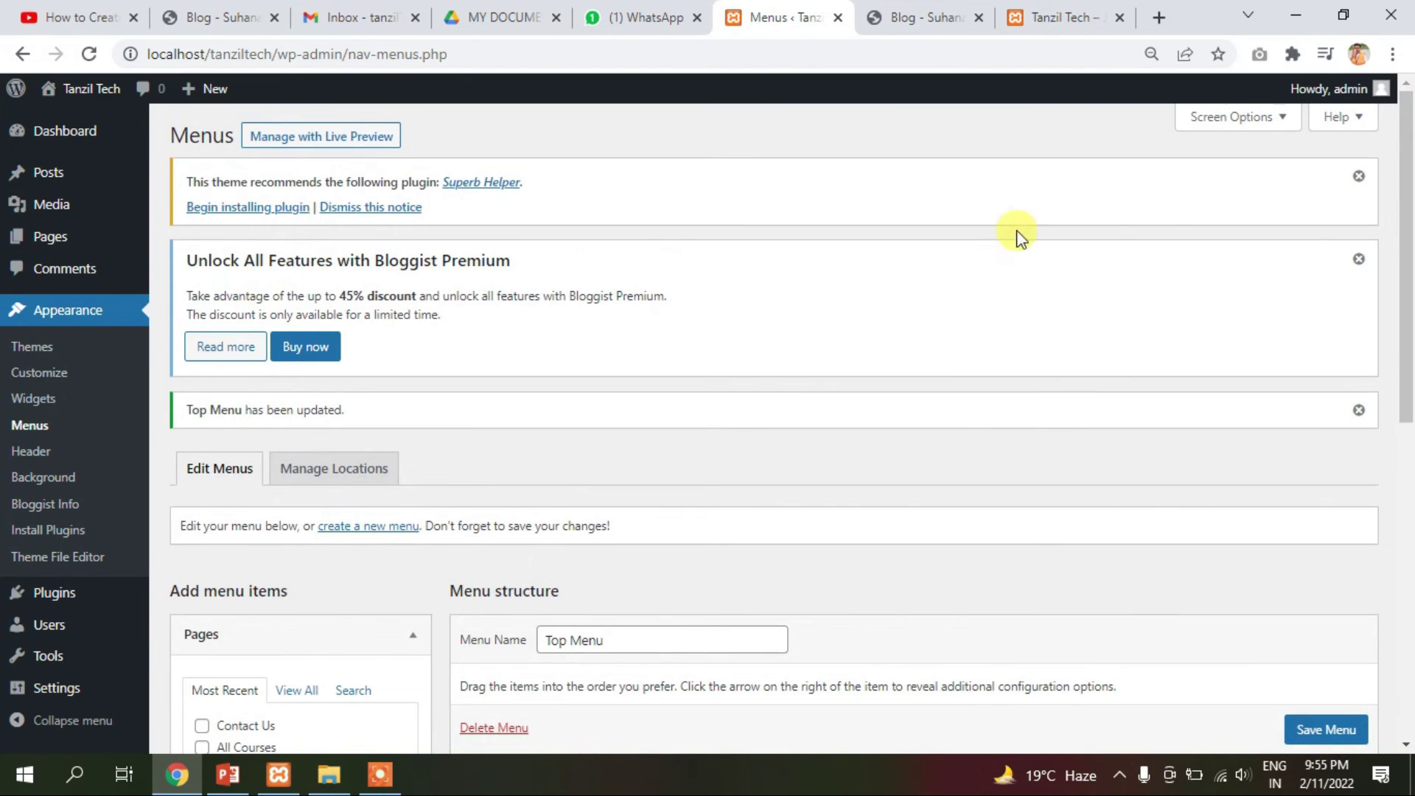
Reload the site's home page and open the Web Designing New category from the Web Designing submenu
click(1063, 16)
click(1059, 50)
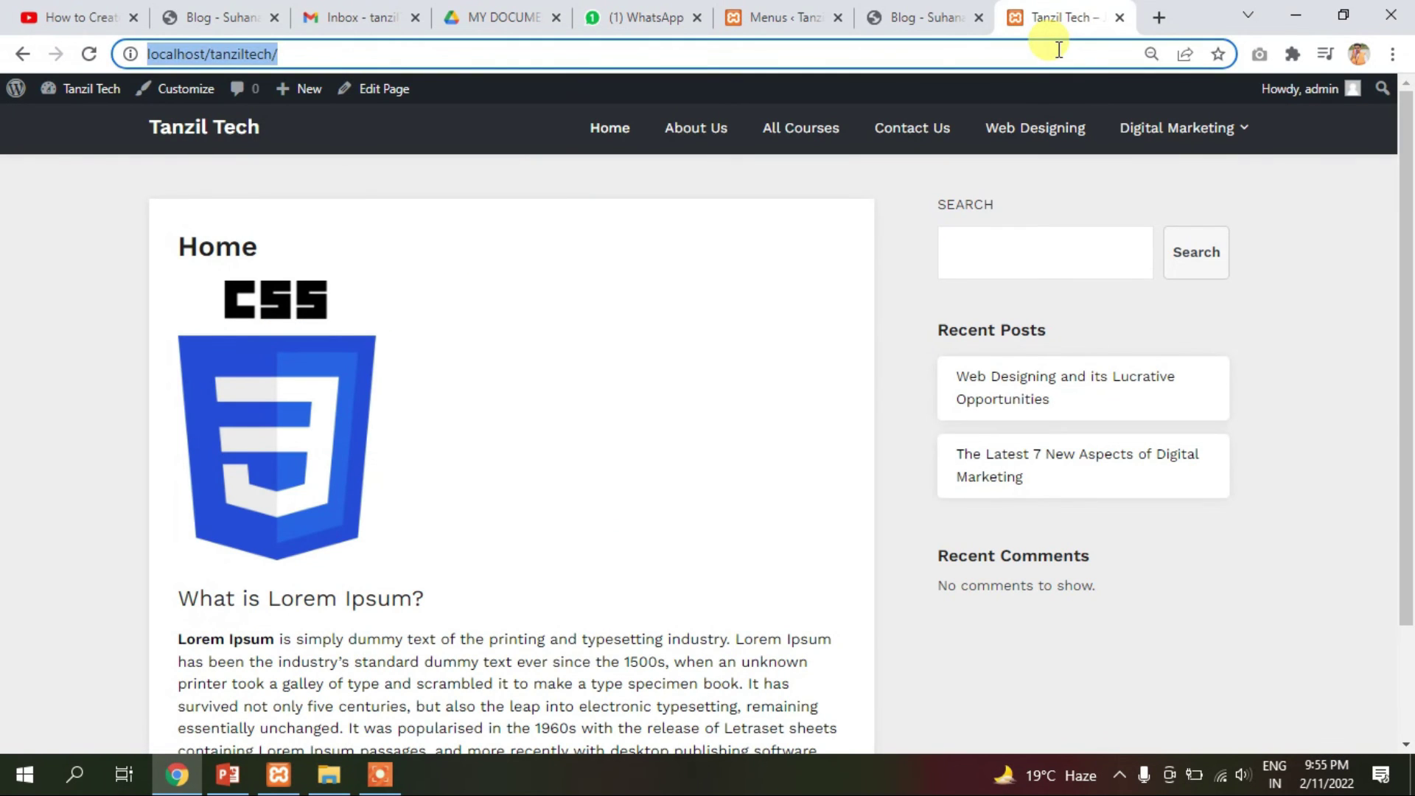
key(Return)
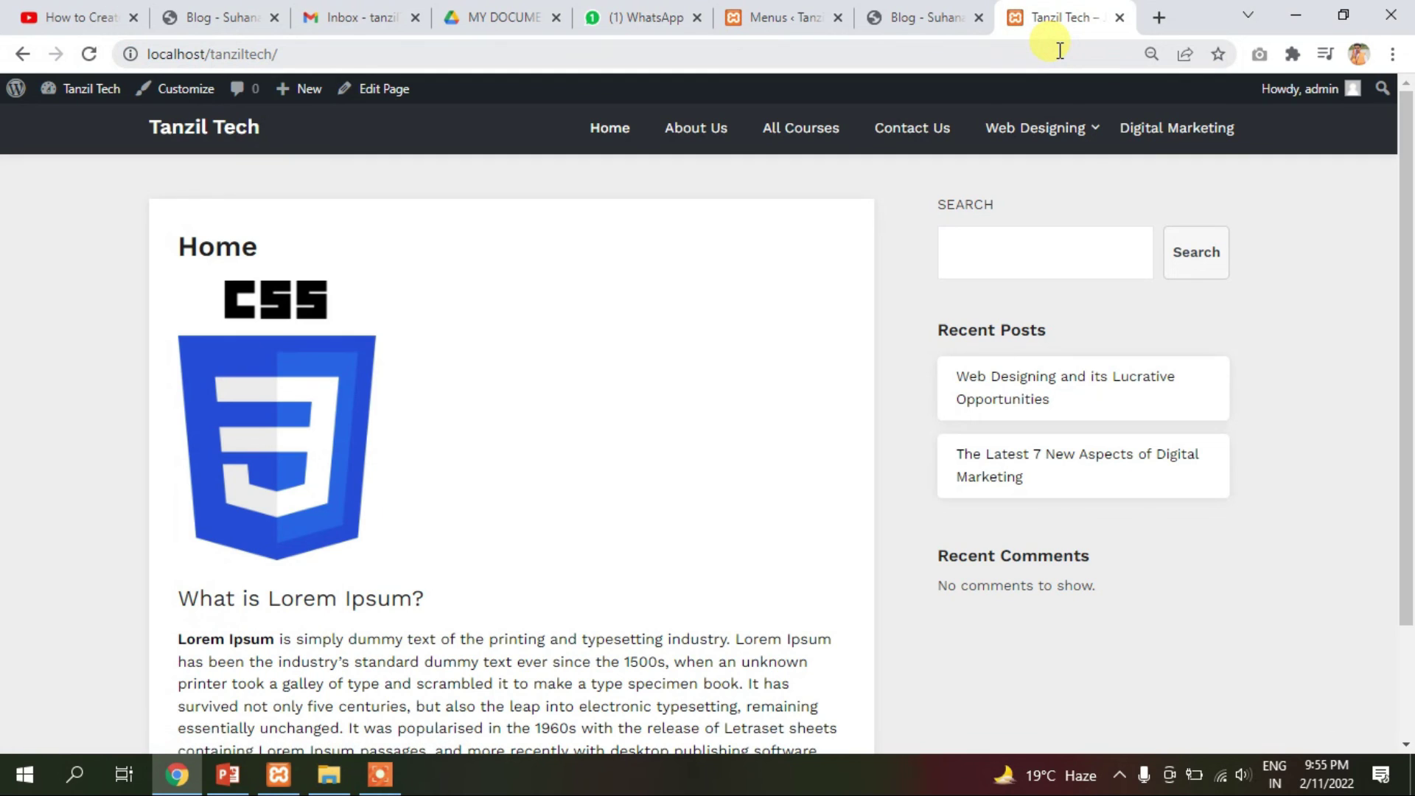
mouse_move(1098, 129)
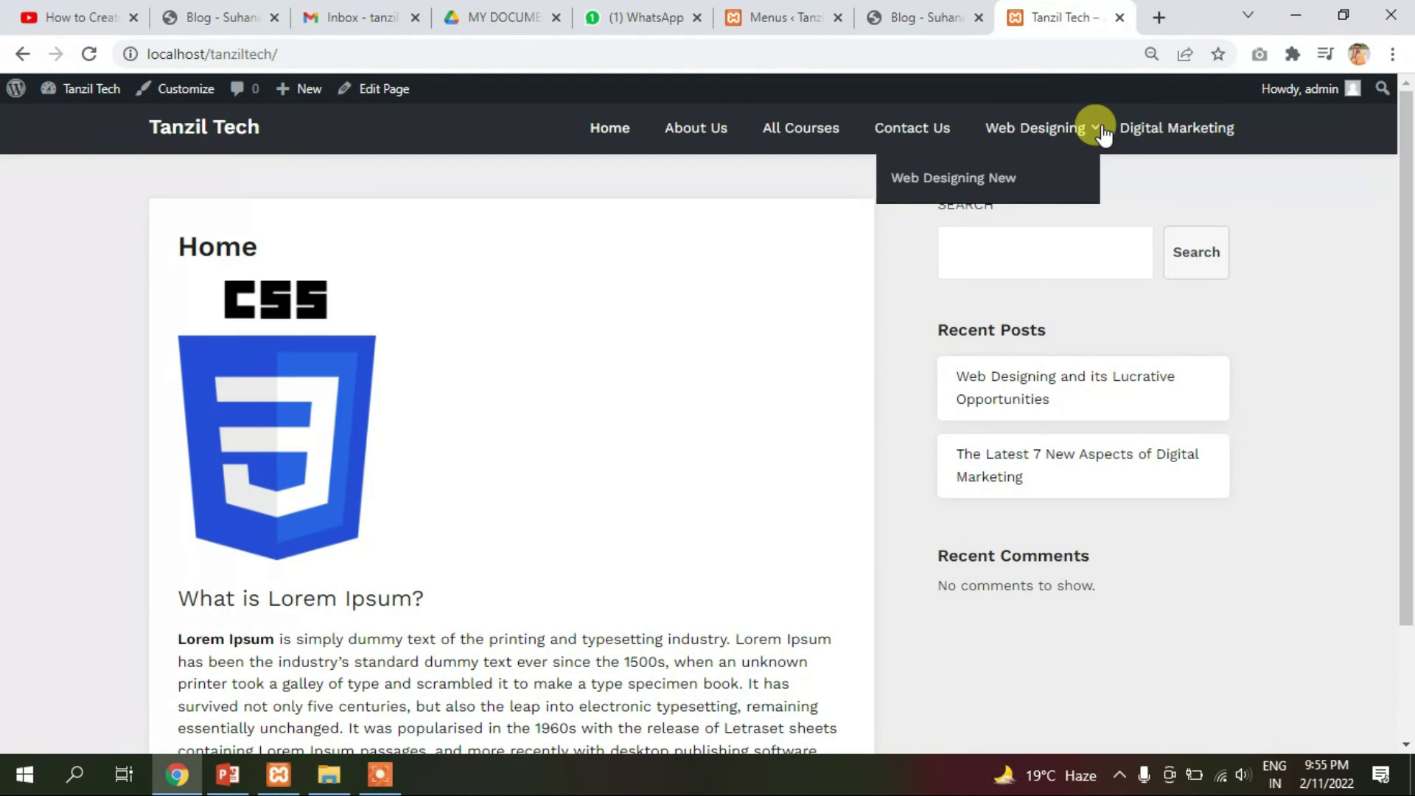
click(968, 186)
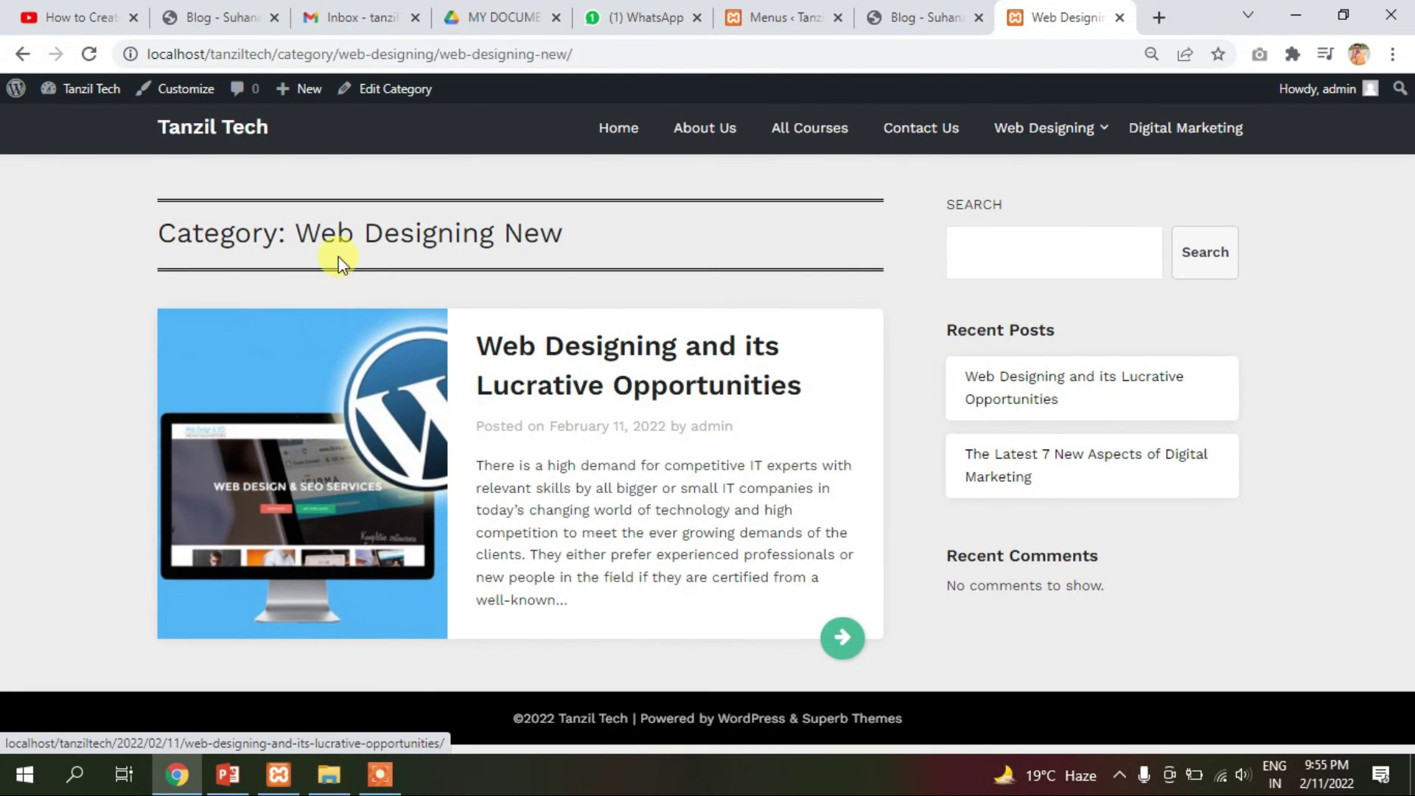
Examine the Web Designing New category heading, open its post Web Designing and its Lucrative Opportunities, and check the Web Designing submenu
drag(292, 231, 549, 230)
click(549, 230)
double_click(549, 233)
double_click(549, 232)
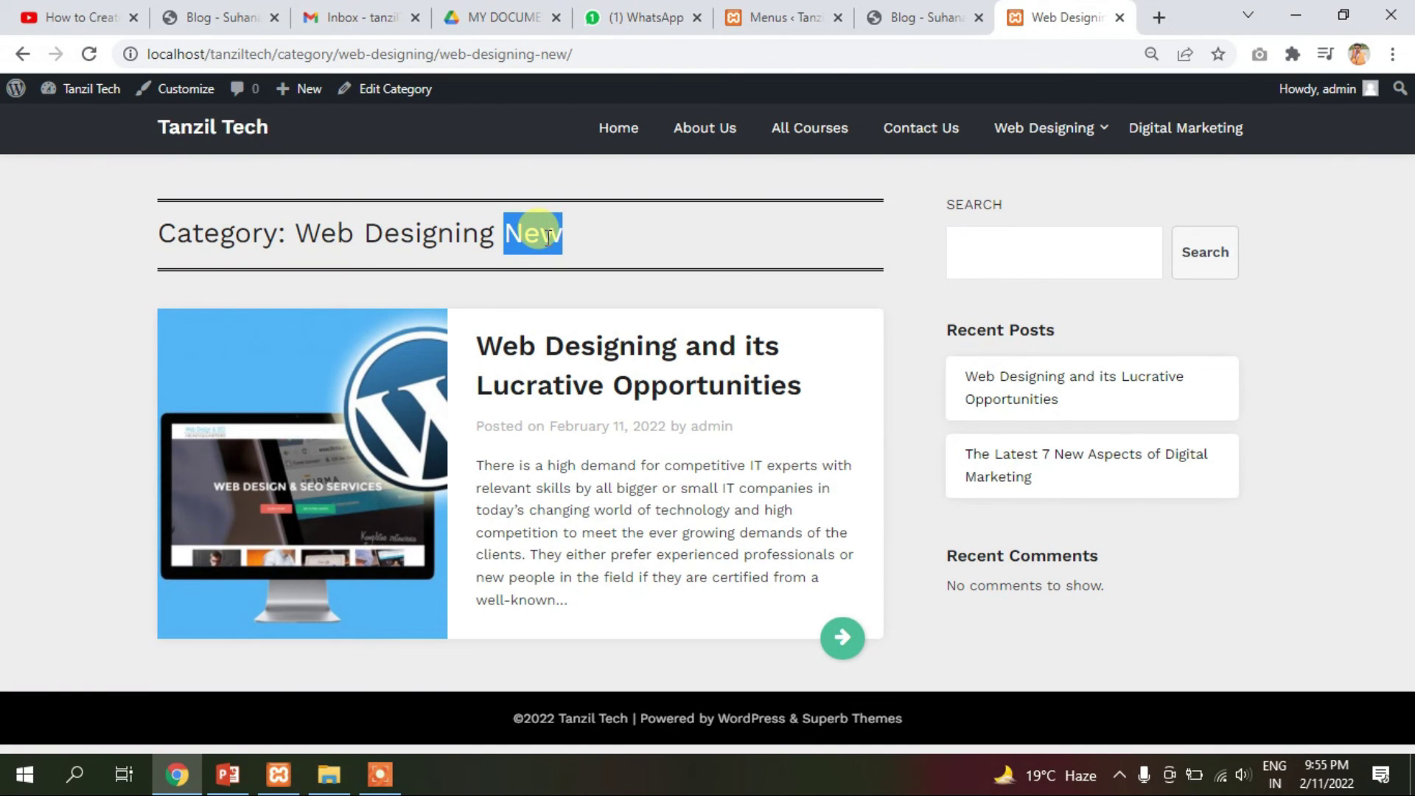
click(330, 406)
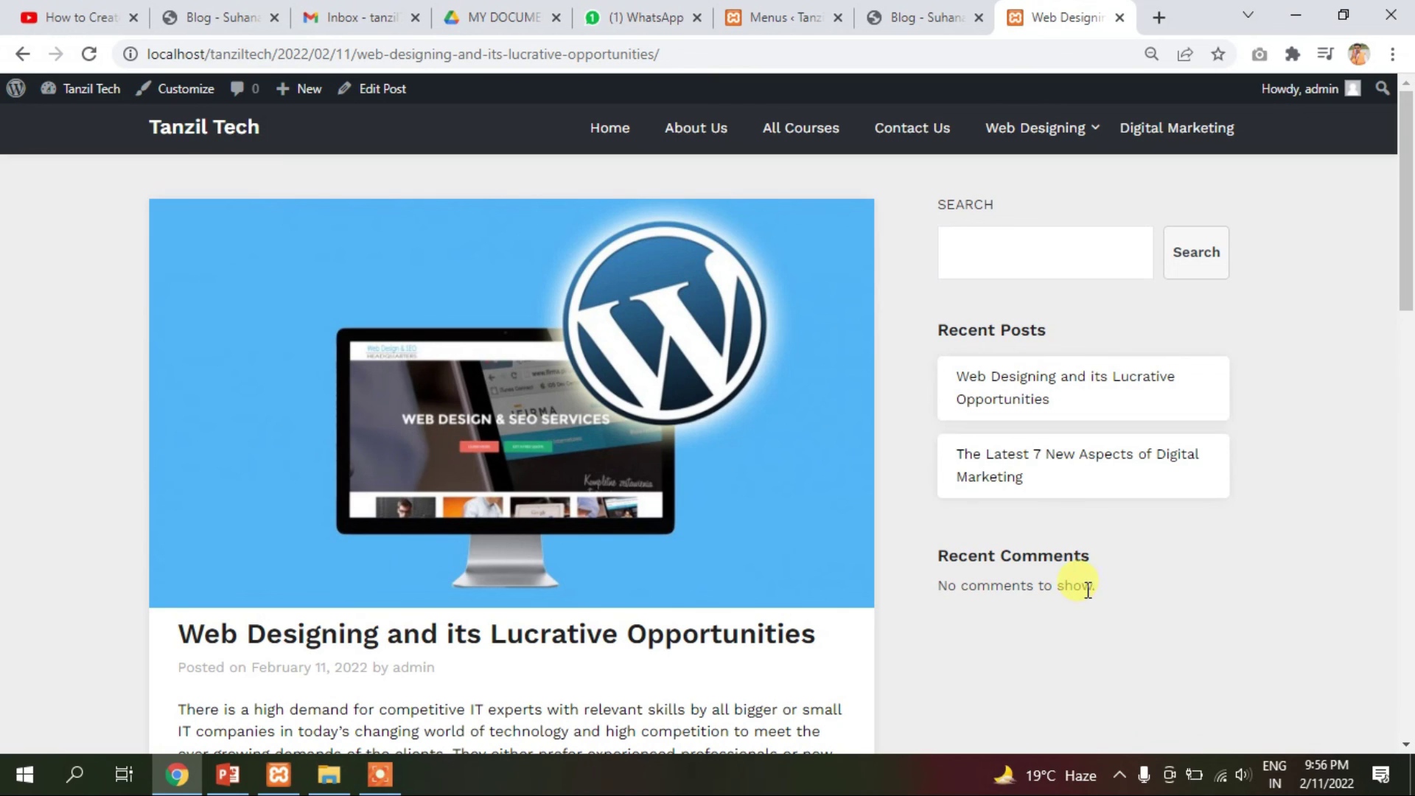
mouse_move(1052, 126)
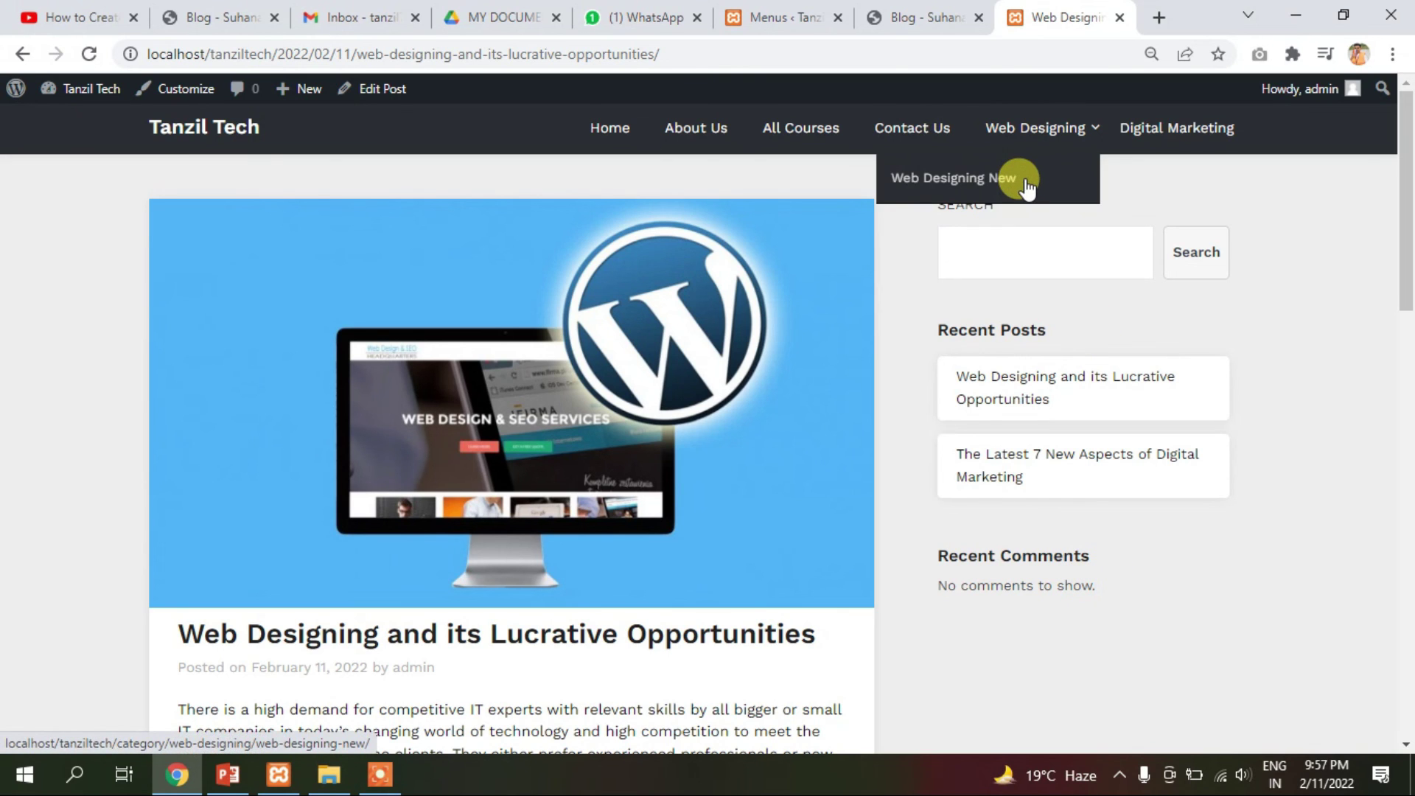